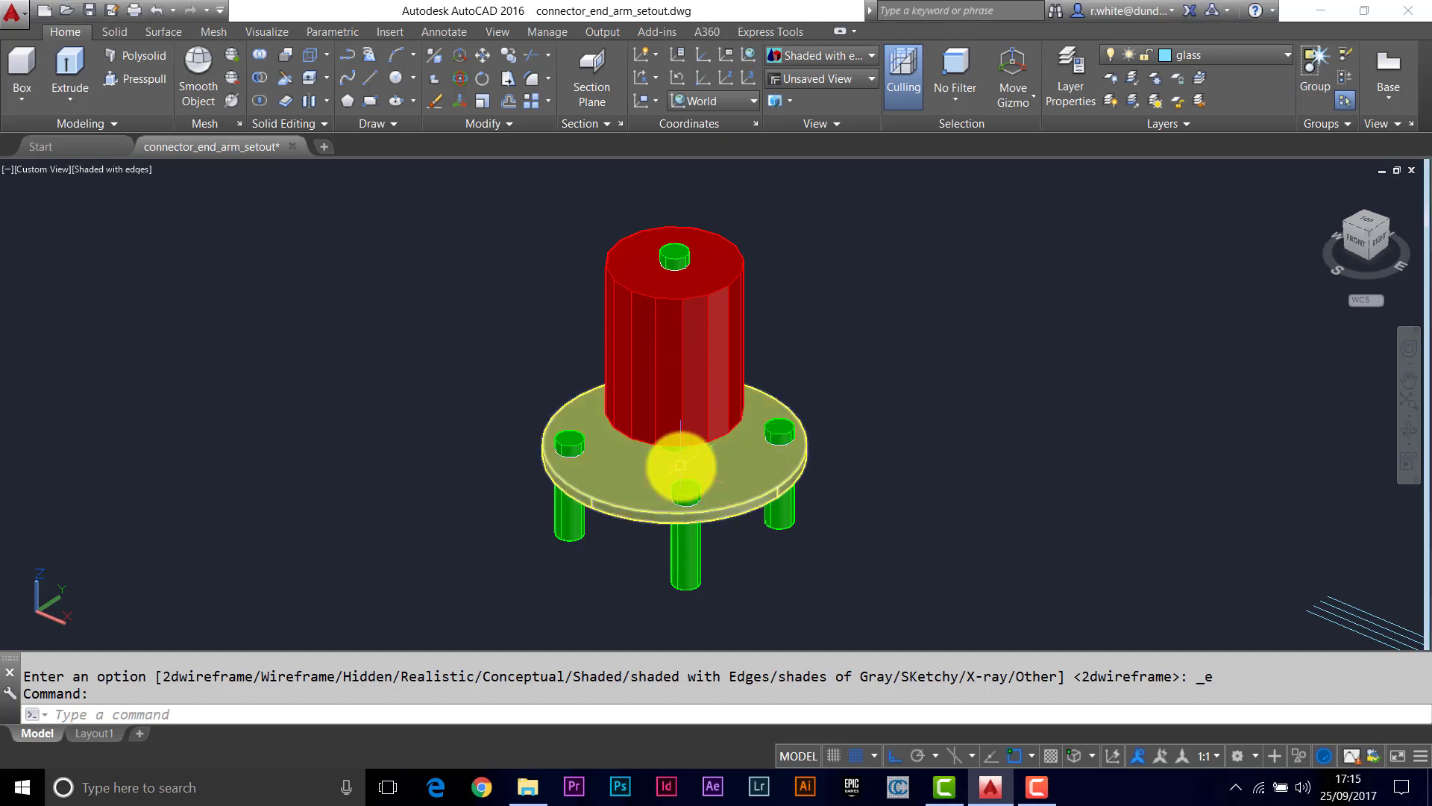
# Step: Draw a construction line between the bottom centres of two diagonally opposite green legs under the plate
pyautogui.keyDown('shift'); pyautogui.moveTo(681, 467); pyautogui.dragTo(686, 498, button='middle'); pyautogui.keyUp('shift')
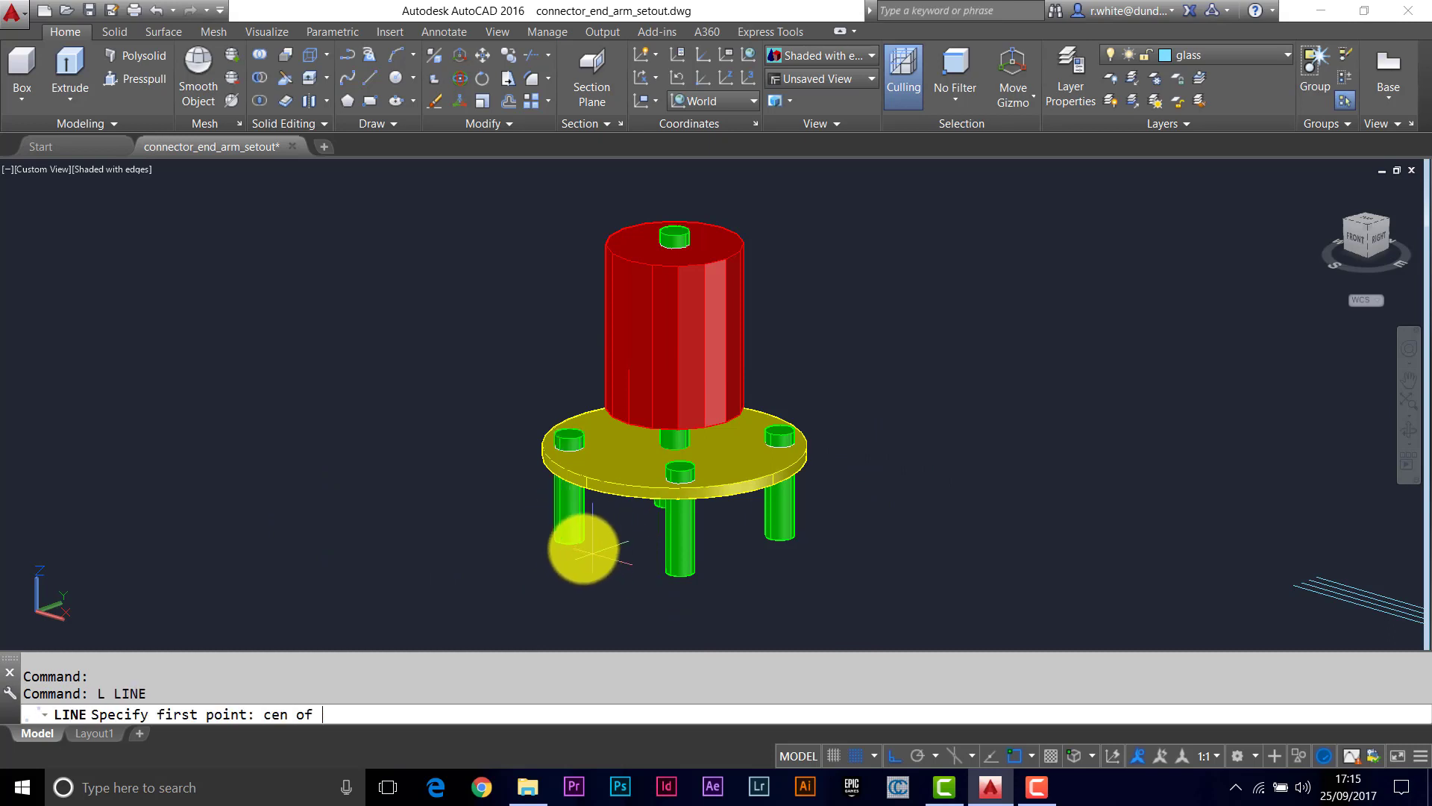
pyautogui.click(580, 545)
pyautogui.write('cen')
pyautogui.press('Return')
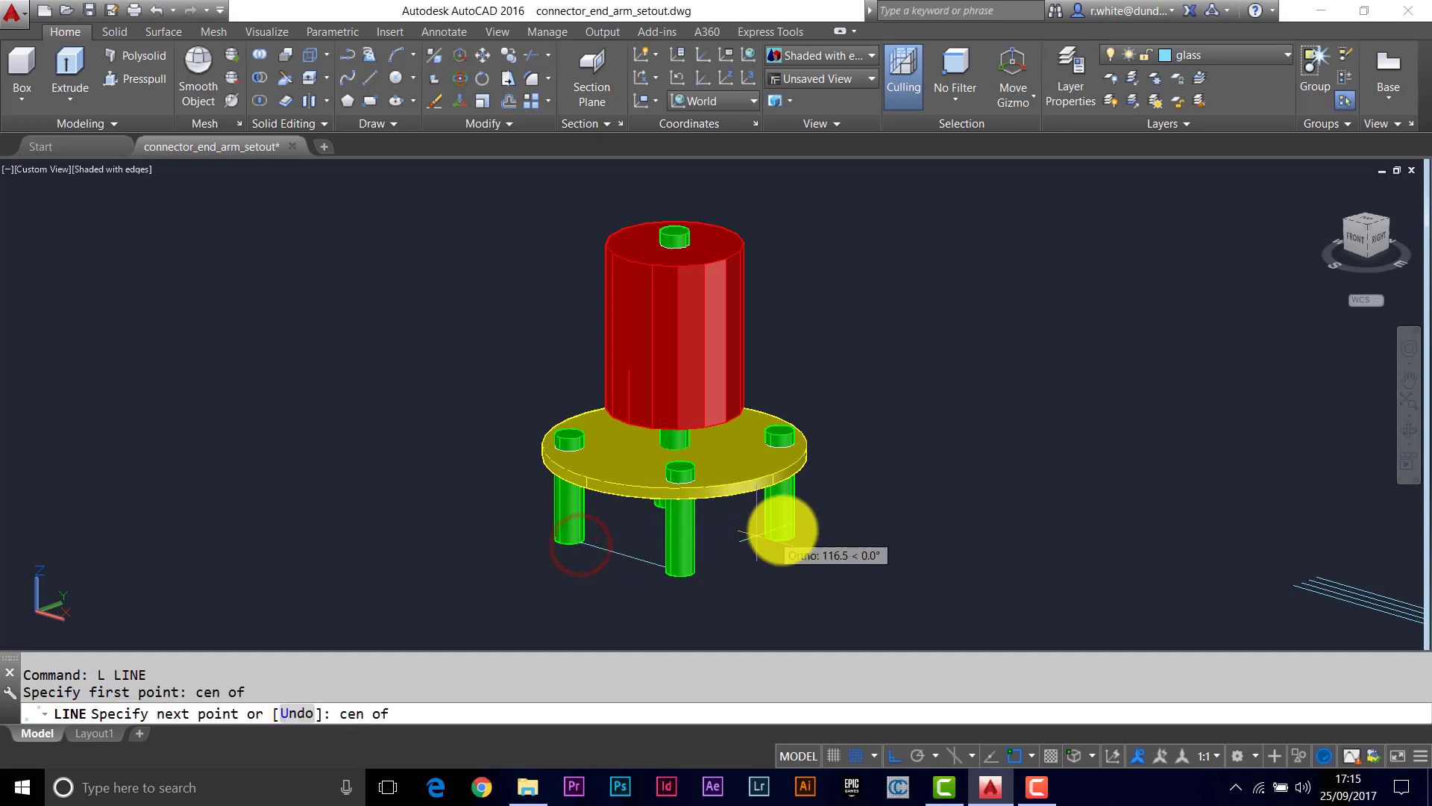
pyautogui.click(810, 534)
pyautogui.write('ce')
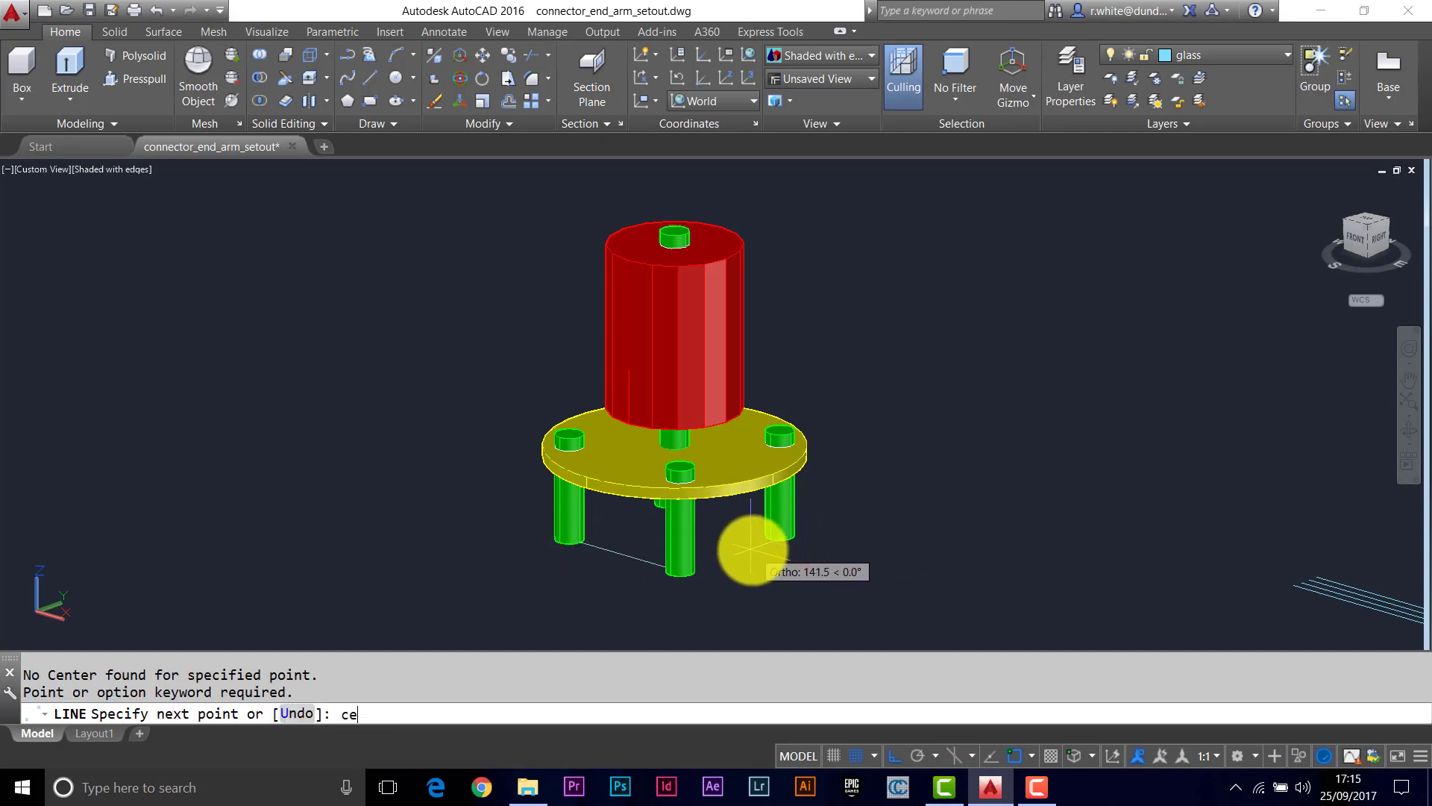
pyautogui.write('n')
pyautogui.press('Return')
pyautogui.click(772, 536)
pyautogui.press('Return')
# Step: Draw a line from the midpoint of the diagonal construction line out past the front of the plate along the negative Y axis
pyautogui.write('l')
pyautogui.press('Return')
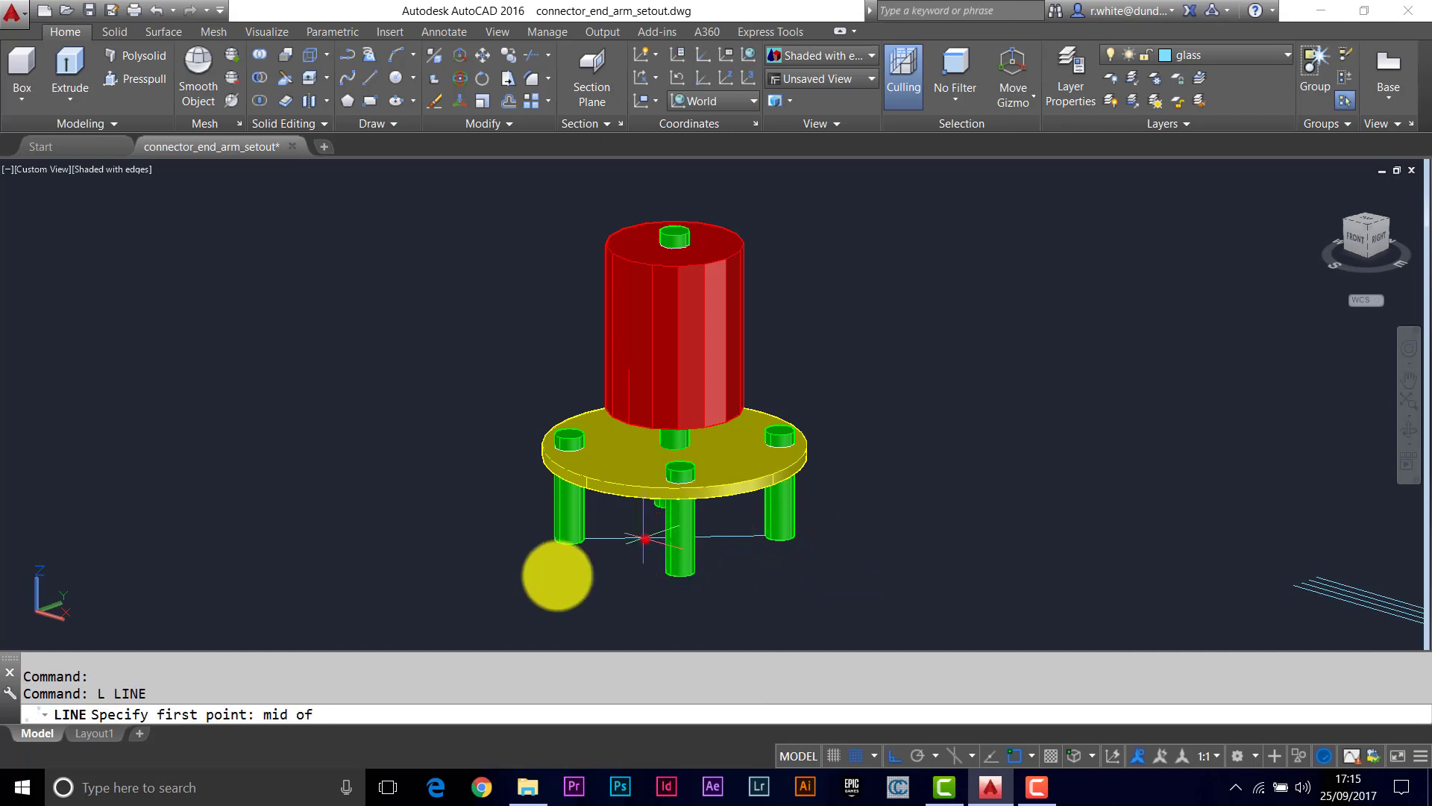
pyautogui.click(556, 575)
pyautogui.click(368, 624)
pyautogui.press('Return')
# Step: Draw a second line from the same midpoint out past the plate along the negative X axis
pyautogui.press('Return')
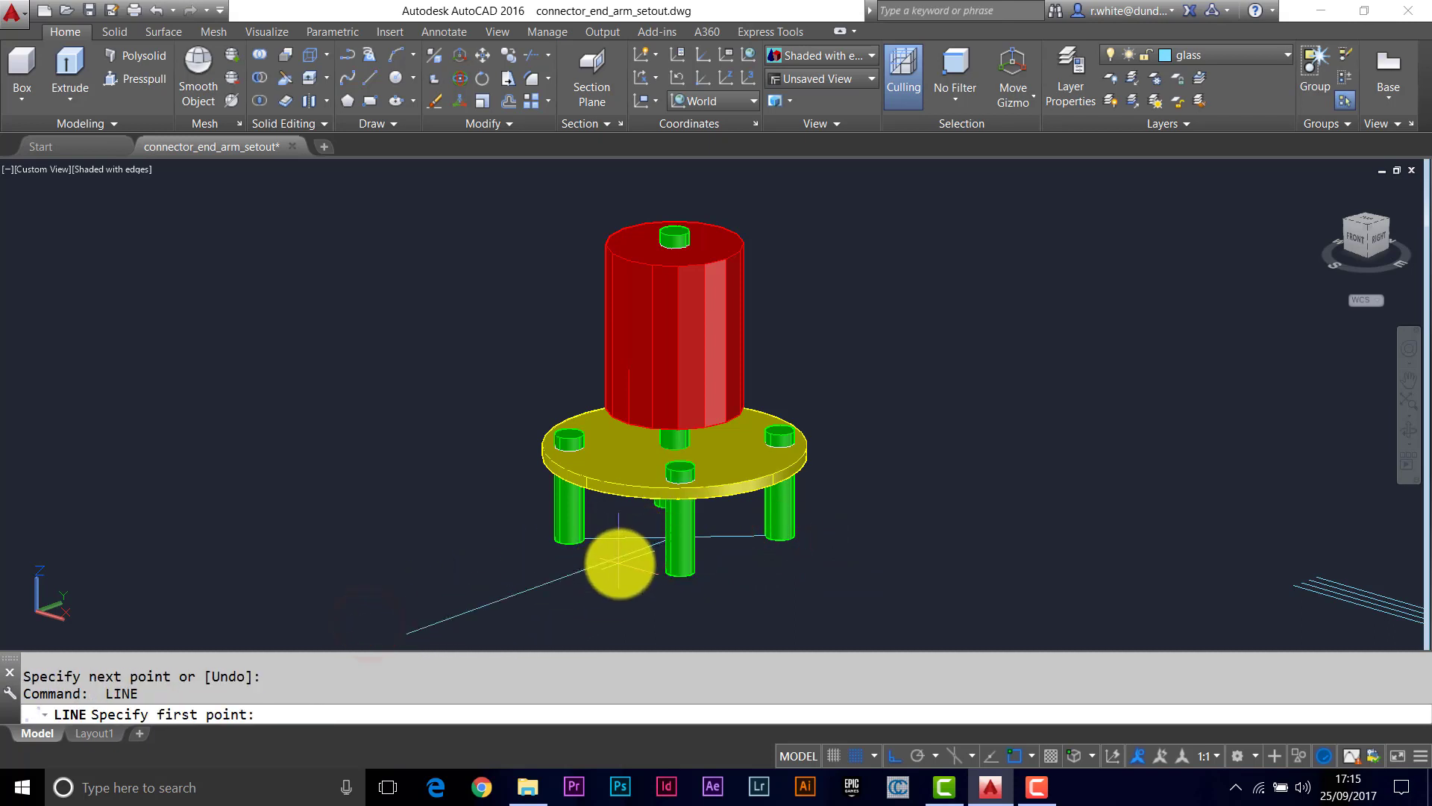
pyautogui.click(646, 546)
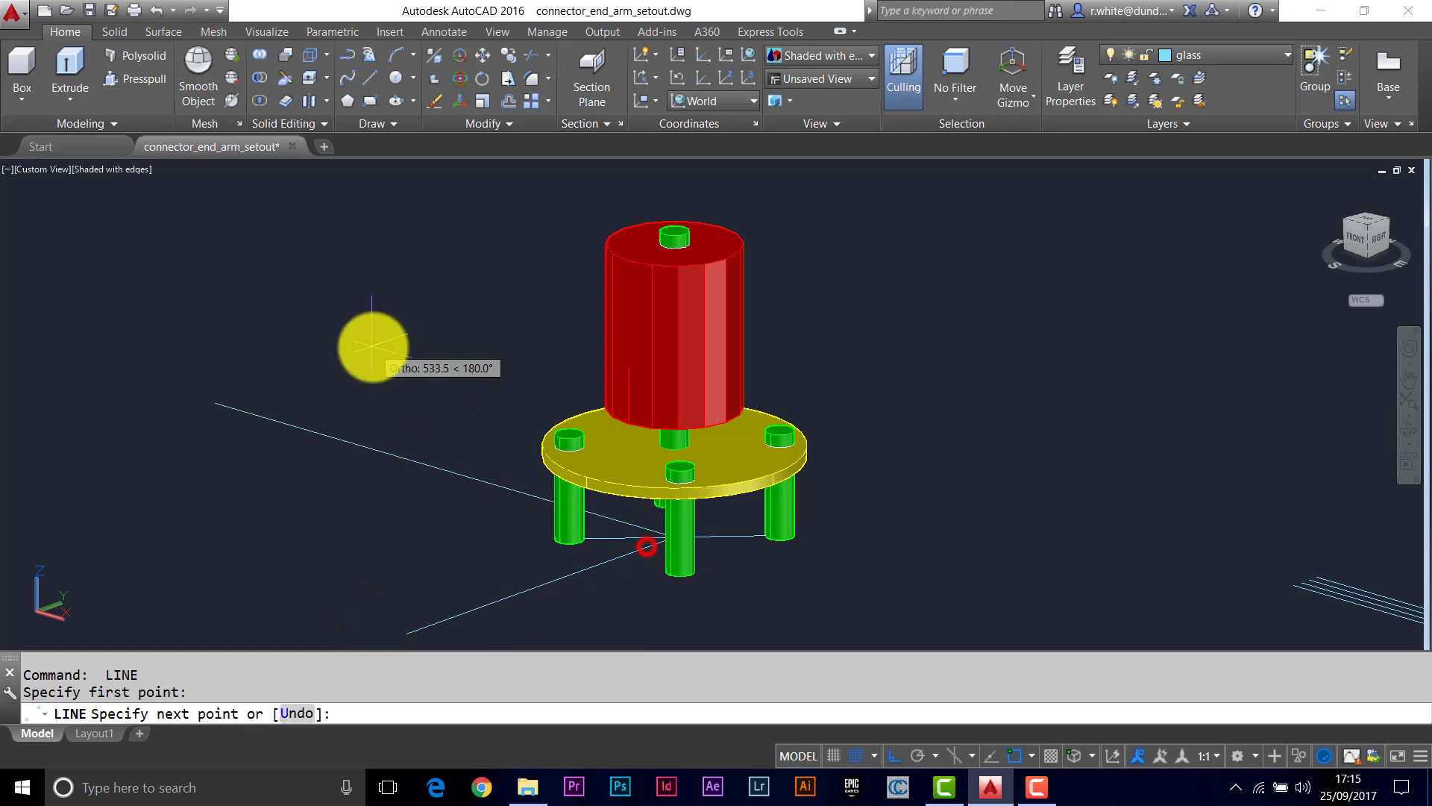
pyautogui.click(416, 382)
pyautogui.press('Return')
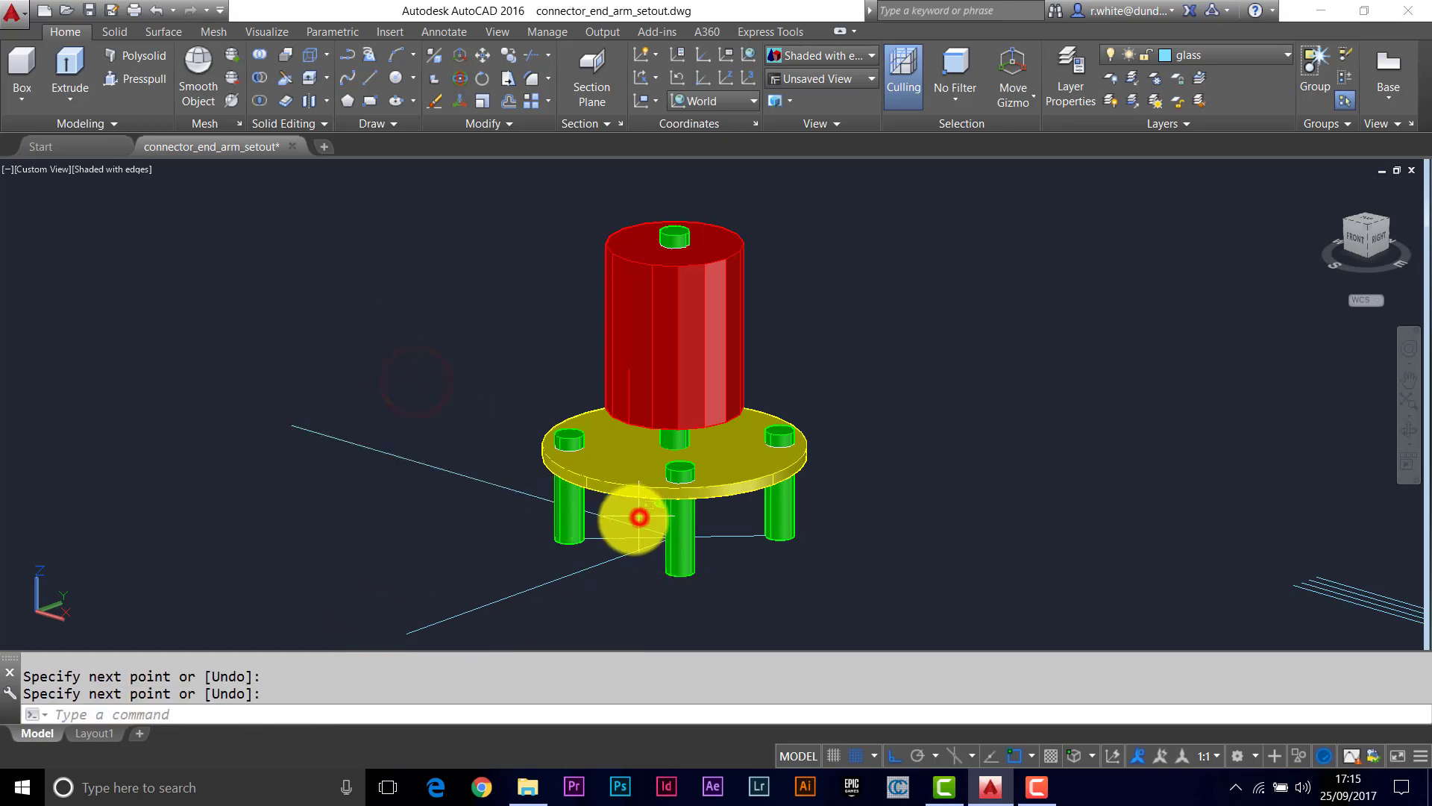
# Step: Stretch the inner end of the X-axis line through the centre and out beyond the opposite side of the plate
pyautogui.click(627, 520)
pyautogui.click(624, 520)
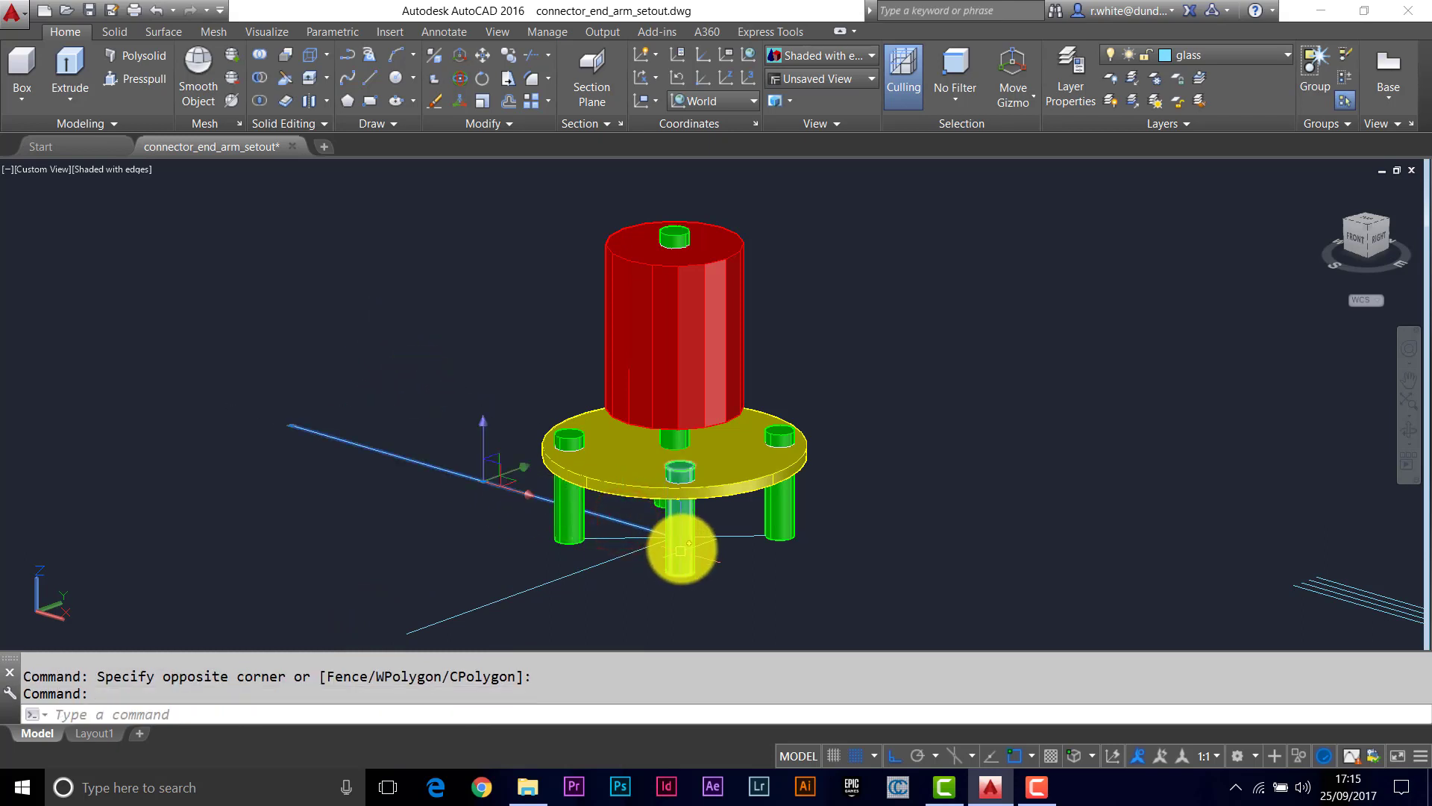
pyautogui.keyDown('shift'); pyautogui.moveTo(655, 550); pyautogui.dragTo(708, 506, button='middle'); pyautogui.keyUp('shift')
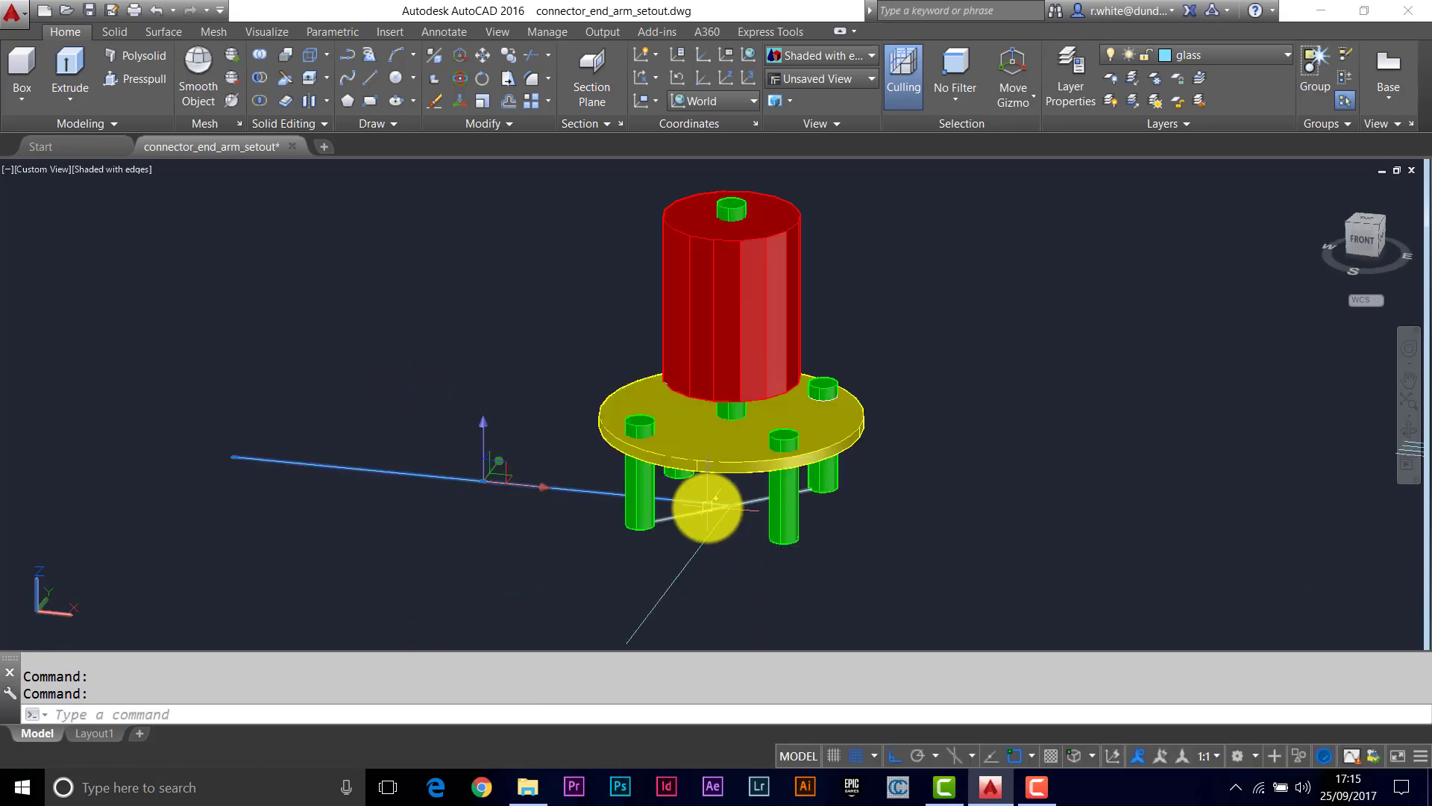
pyautogui.click(730, 509)
pyautogui.click(1125, 569)
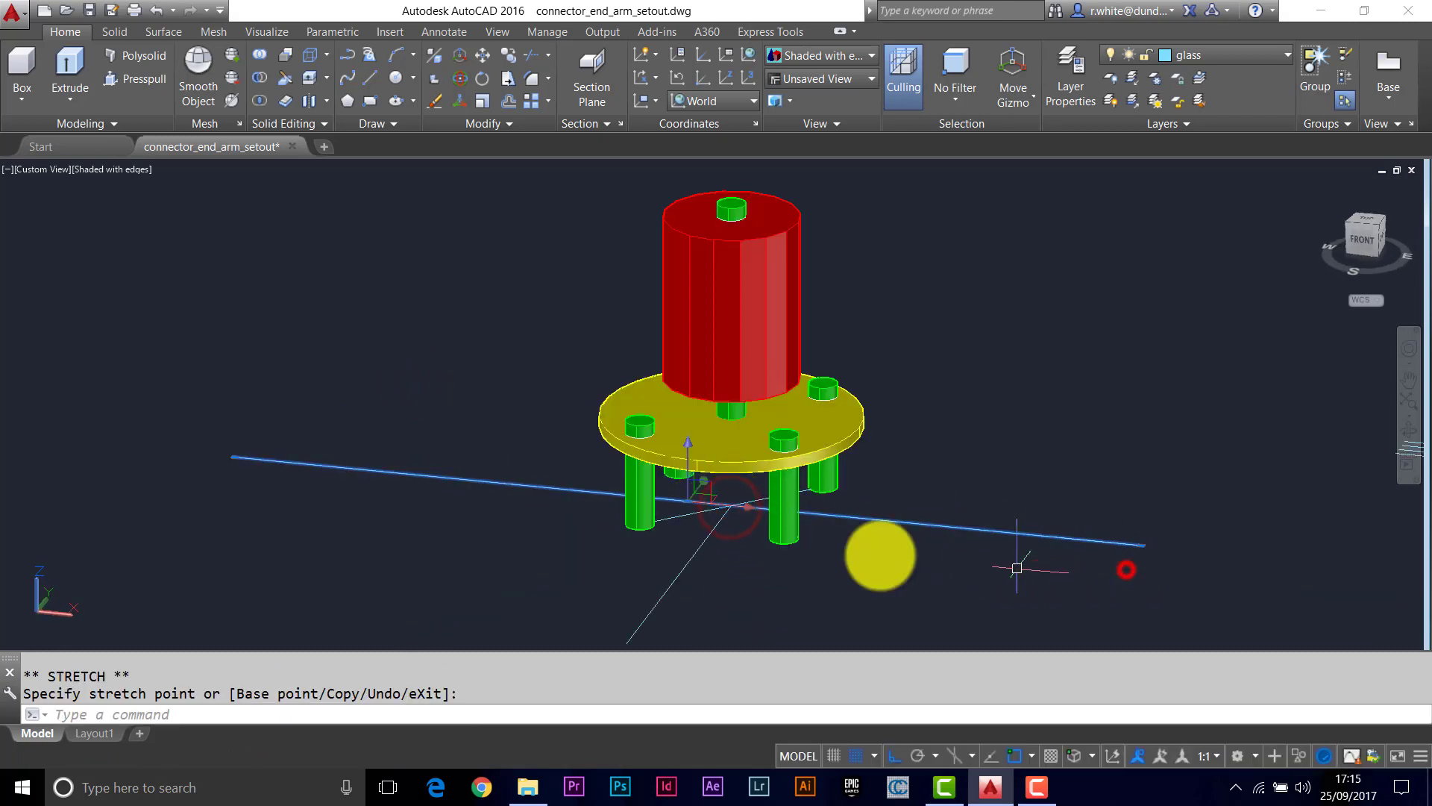
pyautogui.press('Escape')
pyautogui.press('Escape')
# Step: Stretch the inner end of the Y-axis line through the centre and out beyond the rear of the plate
pyautogui.click(709, 546)
pyautogui.click(674, 542)
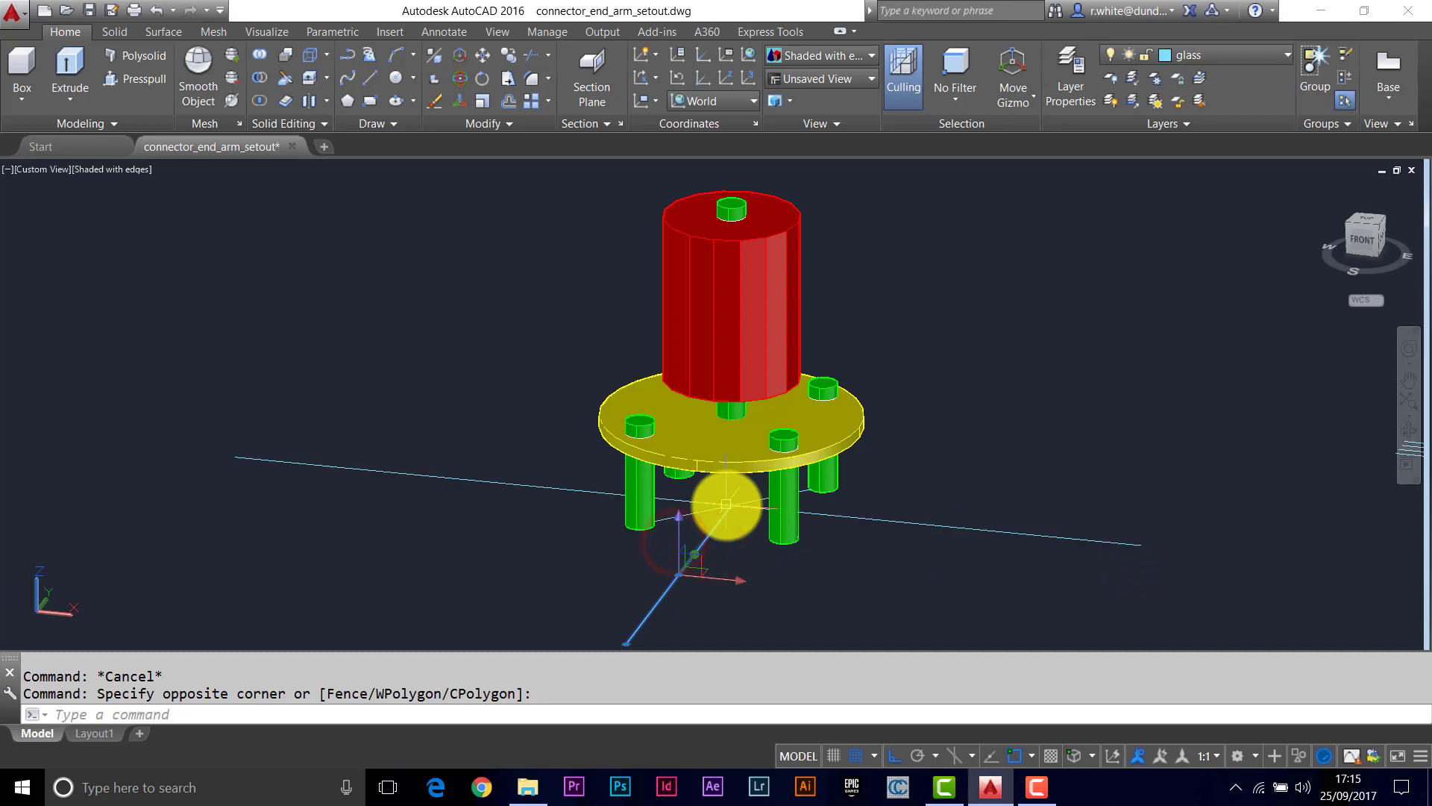
pyautogui.click(731, 505)
pyautogui.click(940, 320)
pyautogui.press('Escape')
pyautogui.press('Escape')
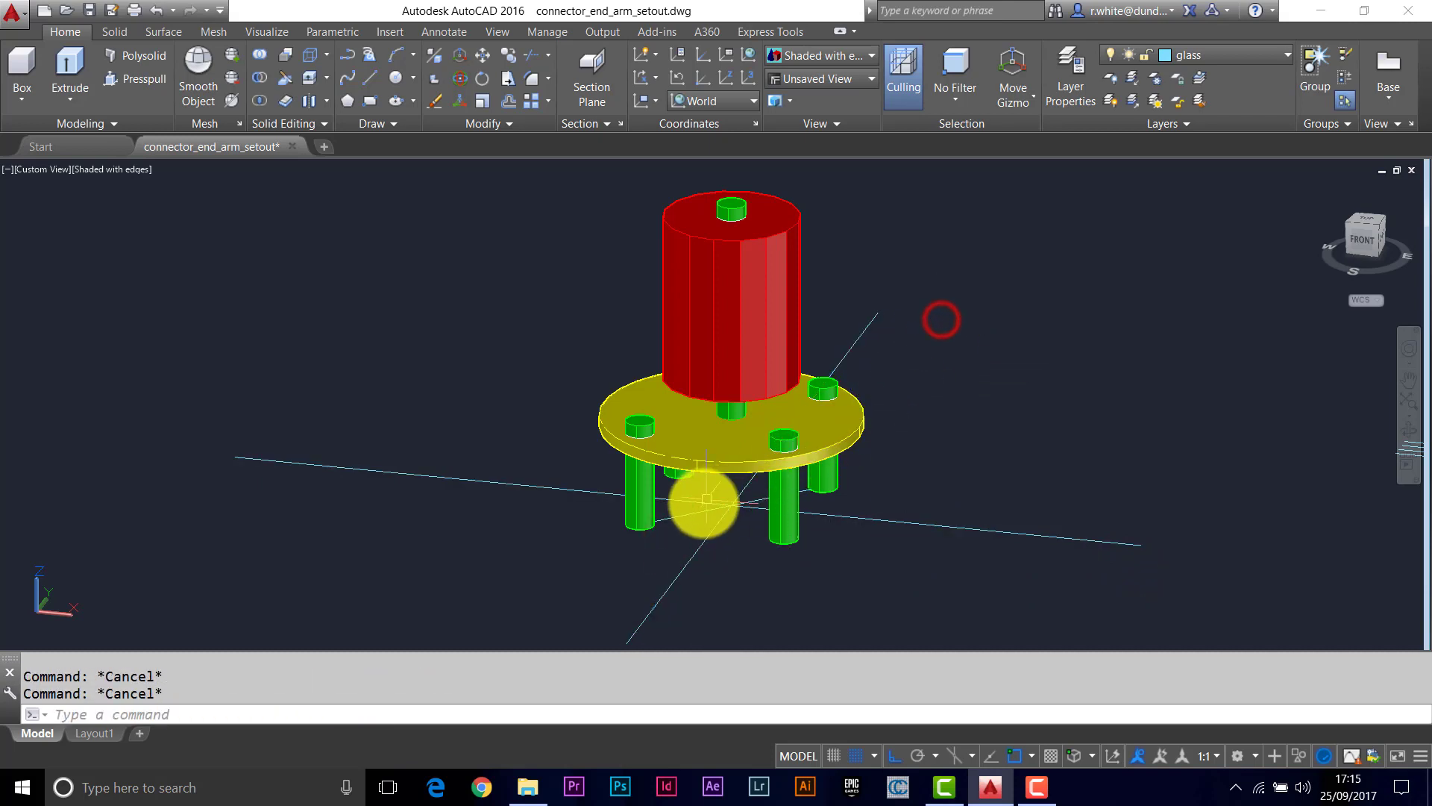
pyautogui.write('l')
pyautogui.press('Return')
pyautogui.click(692, 517)
pyautogui.press('Escape')
pyautogui.press('Escape')
# Step: Erase the diagonal construction line between the two legs
pyautogui.write('e')
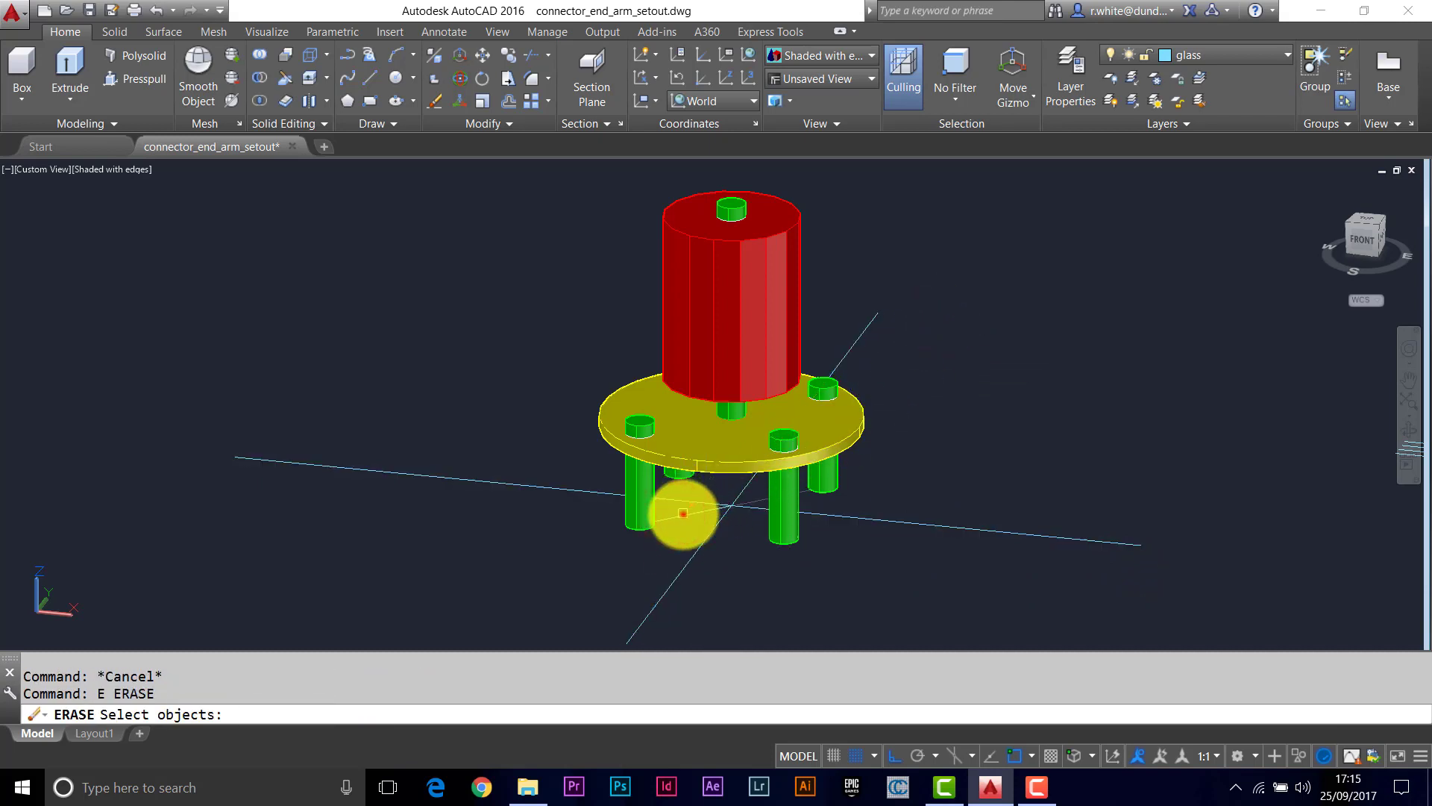
pyautogui.click(682, 513)
pyautogui.click(675, 519)
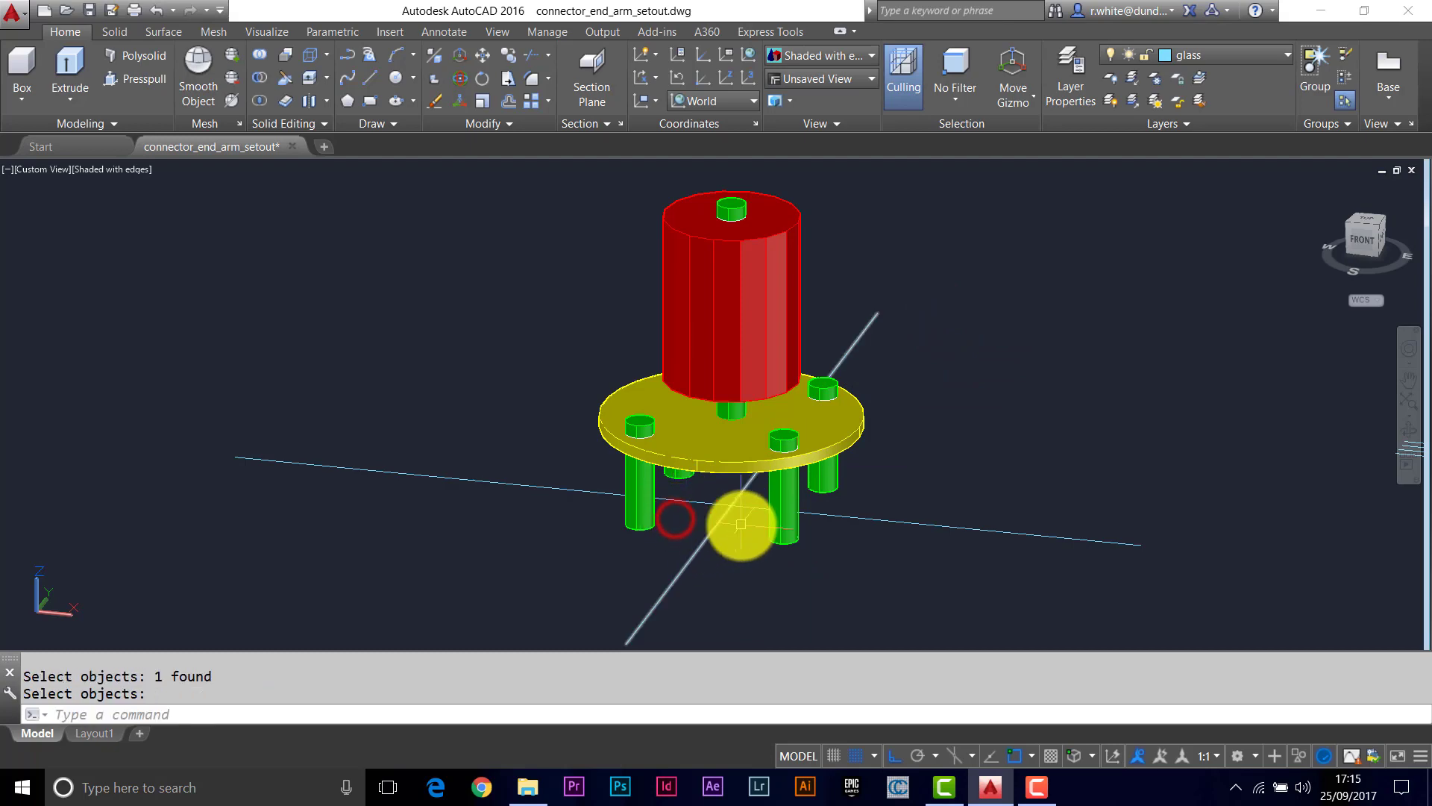
pyautogui.moveTo(741, 522)
pyautogui.keyDown('shift'); pyautogui.mouseDown(button='middle')
pyautogui.moveTo(697, 553)
pyautogui.moveTo(655, 496)
pyautogui.moveTo(706, 548)
pyautogui.mouseUp(button='middle'); pyautogui.keyUp('shift')
pyautogui.press('Return')
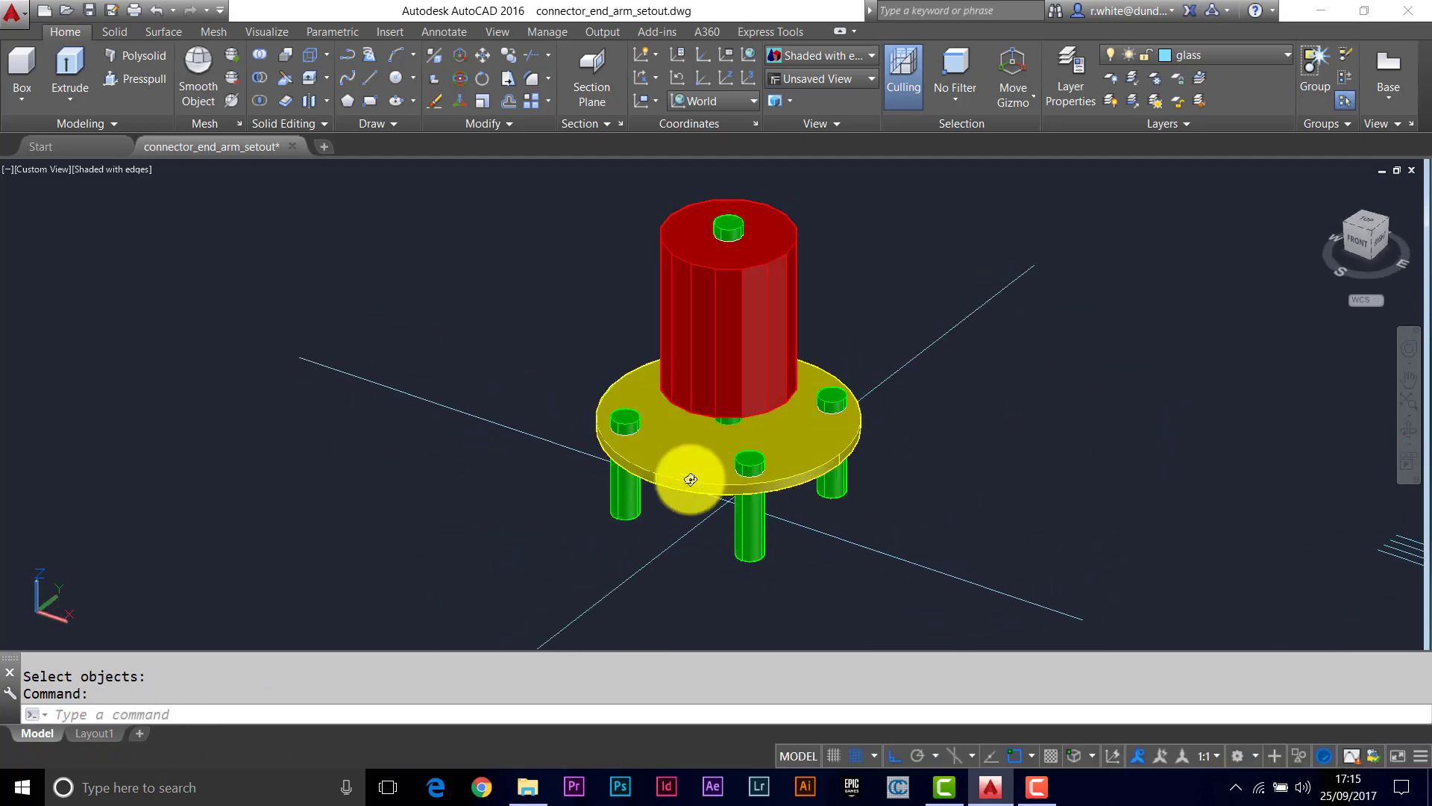
pyautogui.keyDown('shift'); pyautogui.moveTo(685, 473); pyautogui.dragTo(656, 495, button='middle'); pyautogui.keyUp('shift')
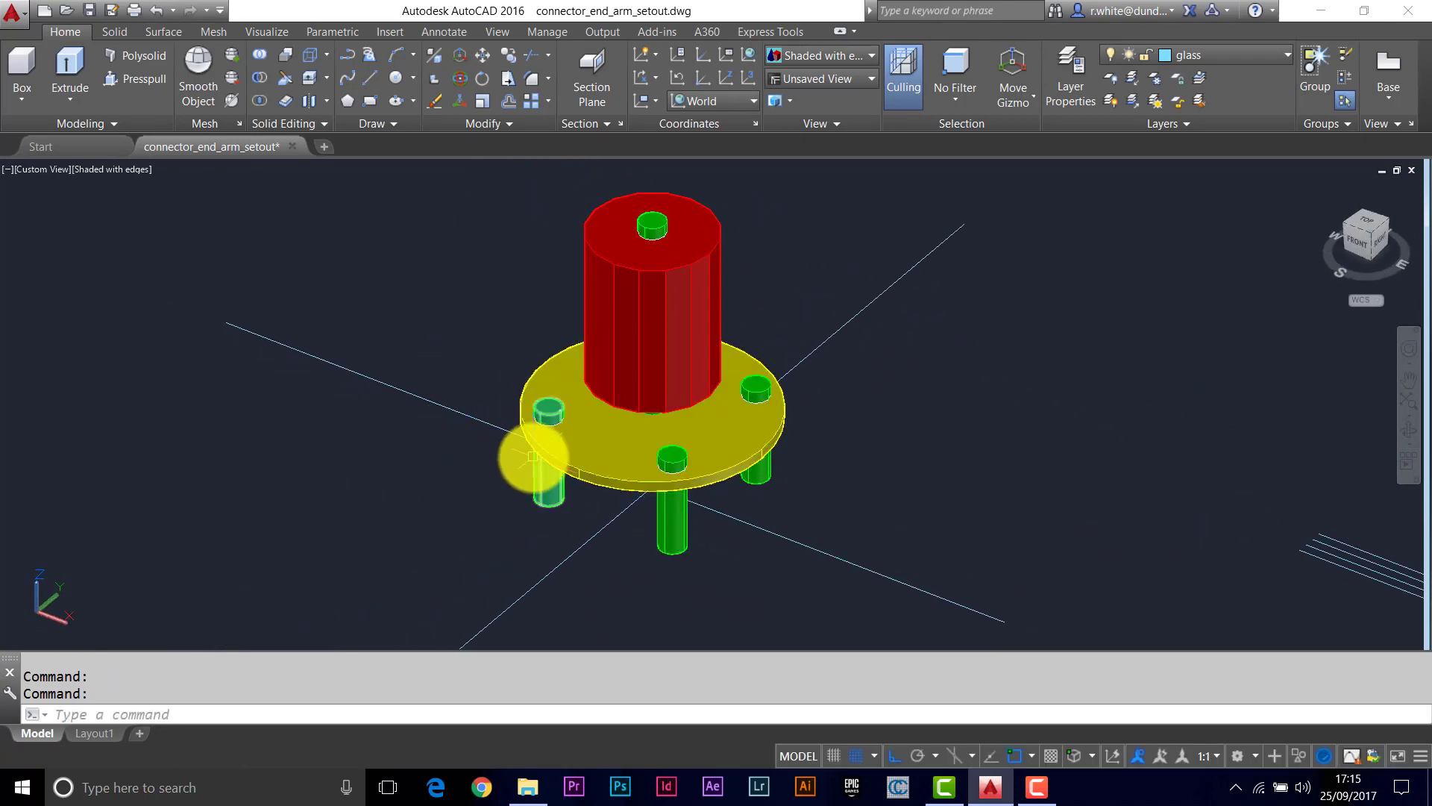
pyautogui.press('Escape')
pyautogui.press('Escape')
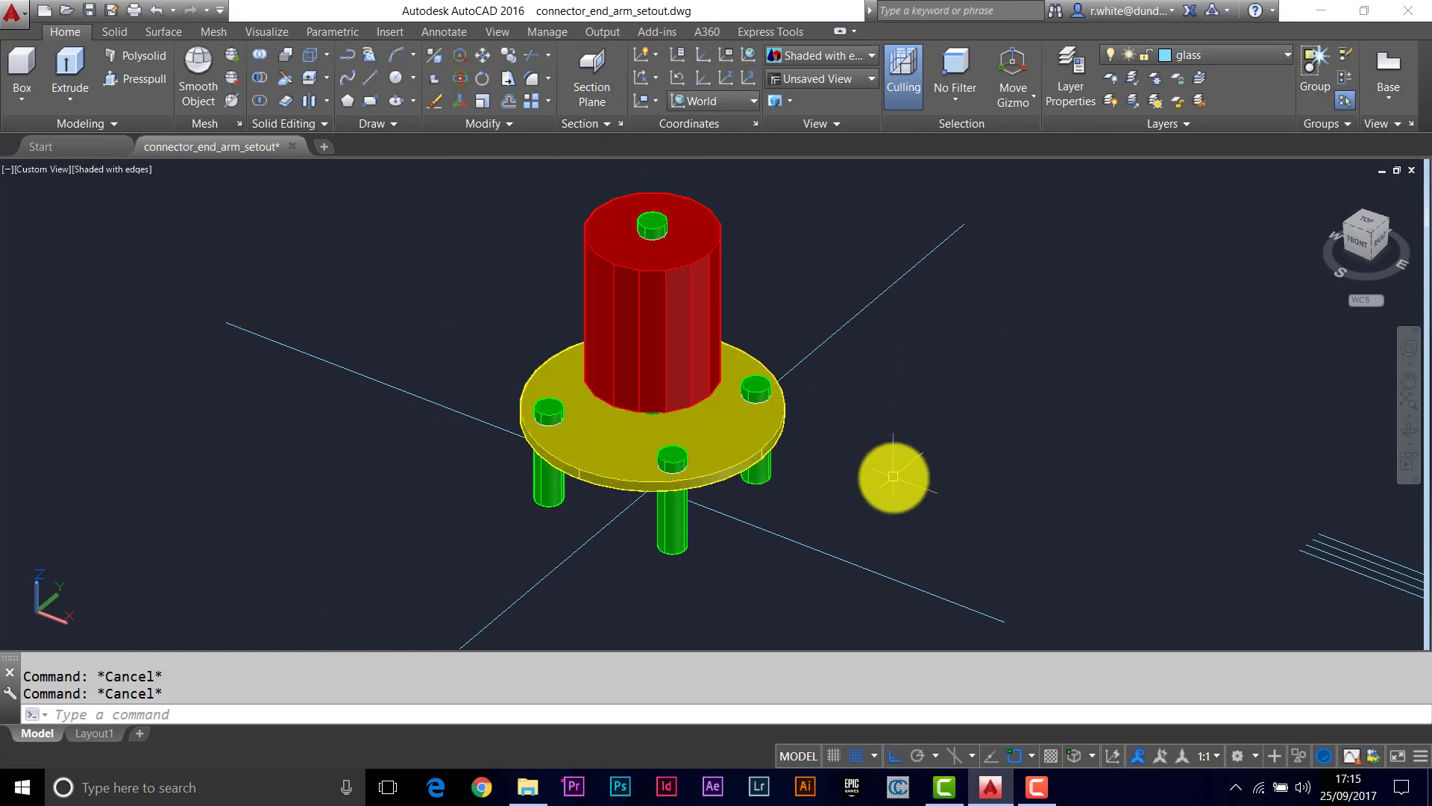
pyautogui.keyDown('shift'); pyautogui.middleClick(893, 477); pyautogui.keyUp('shift')
pyautogui.press('Escape')
pyautogui.press('Escape')
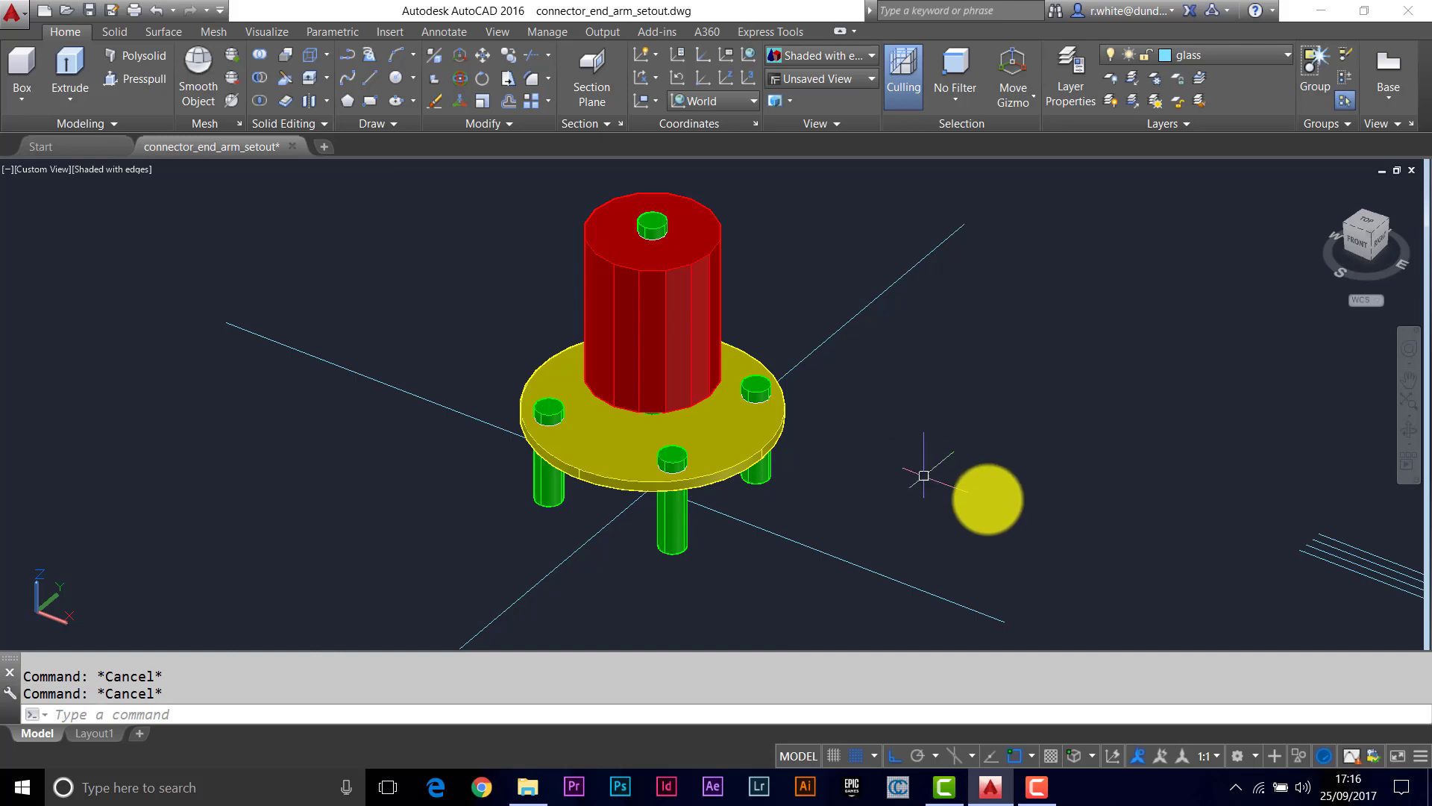
# Step: Switch to the plan view of the current UCS, showing the 2D setout drawings beside the model
pyautogui.moveTo(924, 475); pyautogui.dragTo(679, 407, button='middle')
pyautogui.scroll(-1, 855, 457)
pyautogui.moveTo(1051, 593); pyautogui.dragTo(834, 468, button='middle')
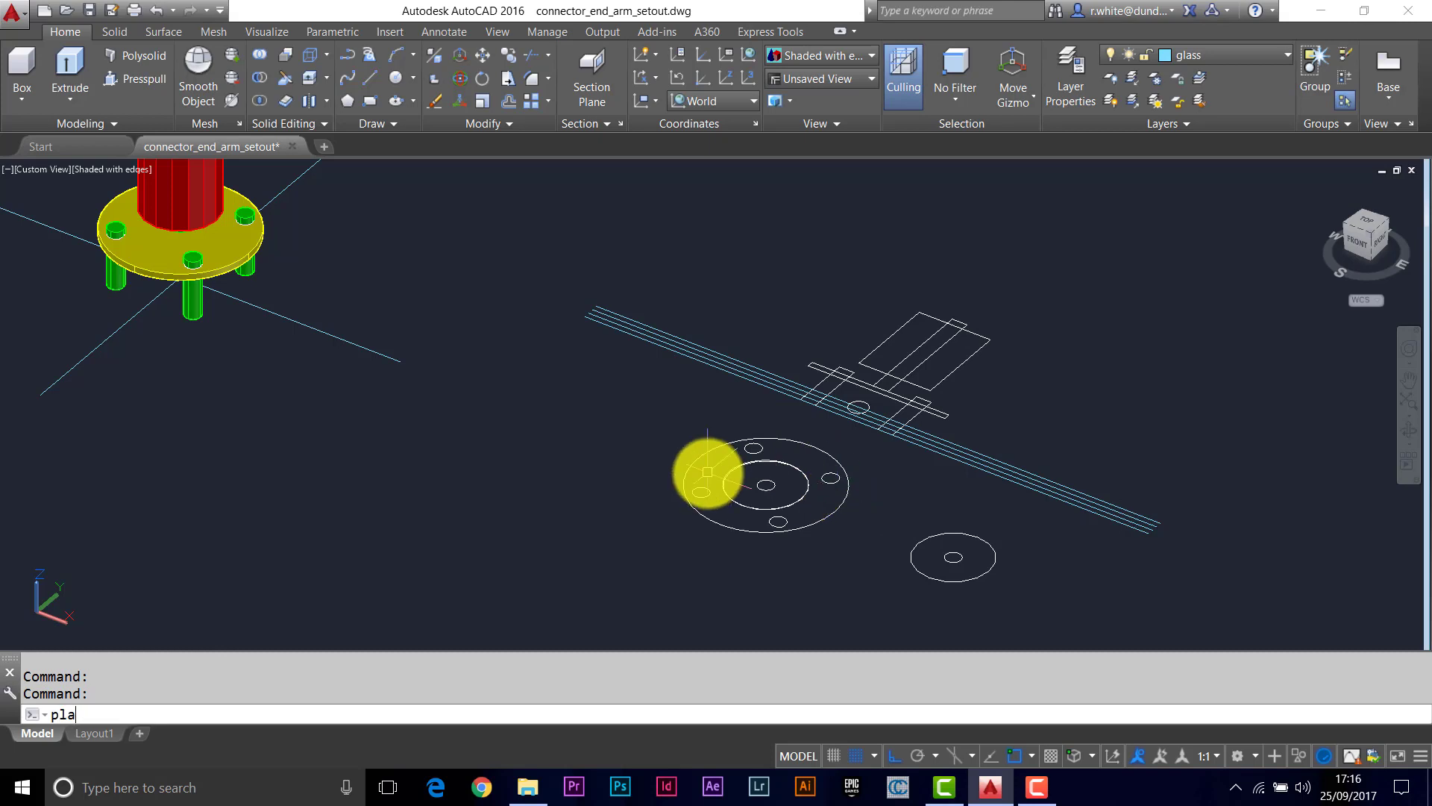
pyautogui.write('n')
pyautogui.press('Return')
pyautogui.press('Return')
pyautogui.moveTo(1090, 323); pyautogui.dragTo(751, 417, button='middle')
pyautogui.scroll(2, 751, 417)
pyautogui.scroll(-3, 710, 435)
pyautogui.scroll(2, 656, 380)
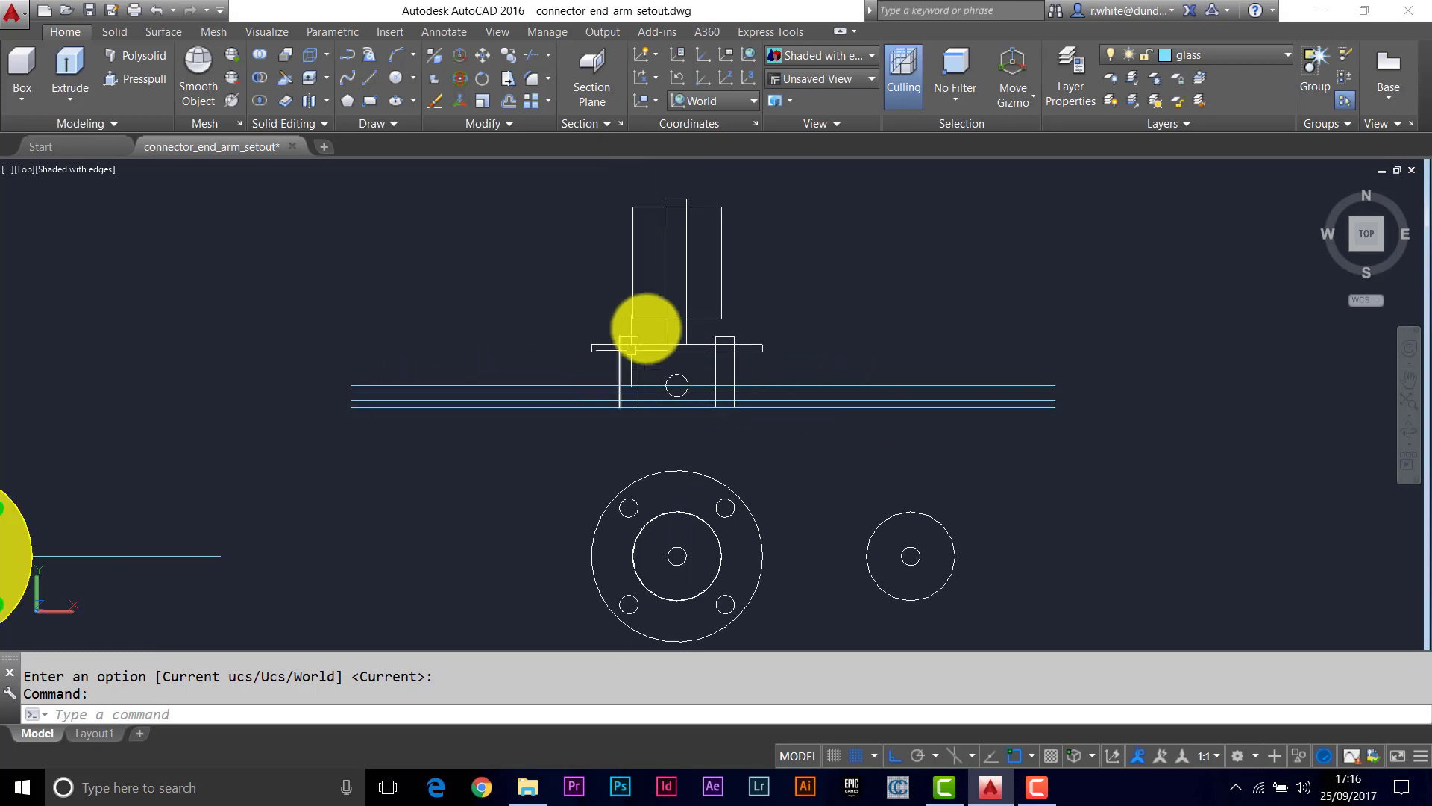
# Step: Erase the four long horizontal glass lines crossing the legs of the 2D elevation
pyautogui.moveTo(567, 368); pyautogui.dragTo(748, 330, button='middle')
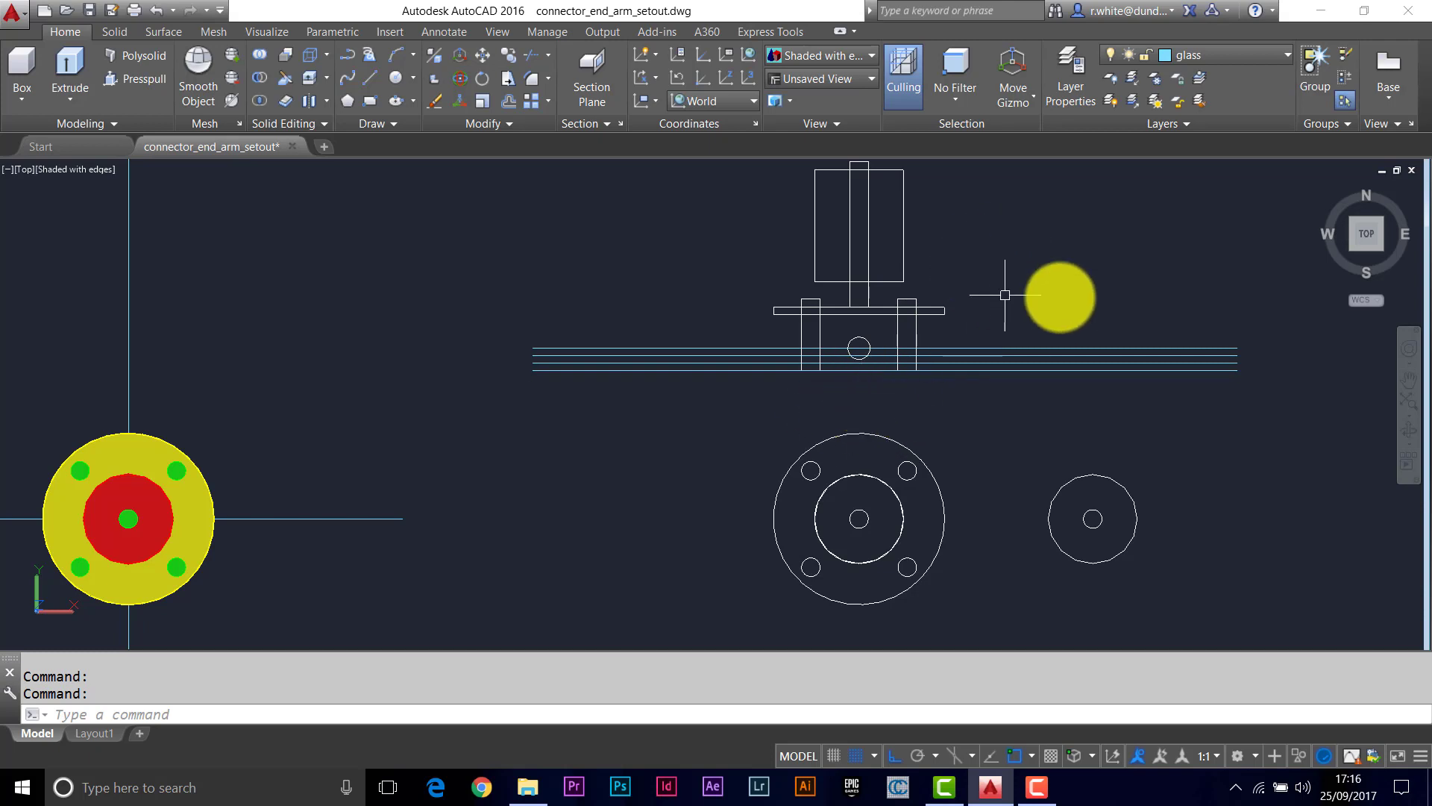
pyautogui.moveTo(975, 265); pyautogui.dragTo(969, 297, button='middle')
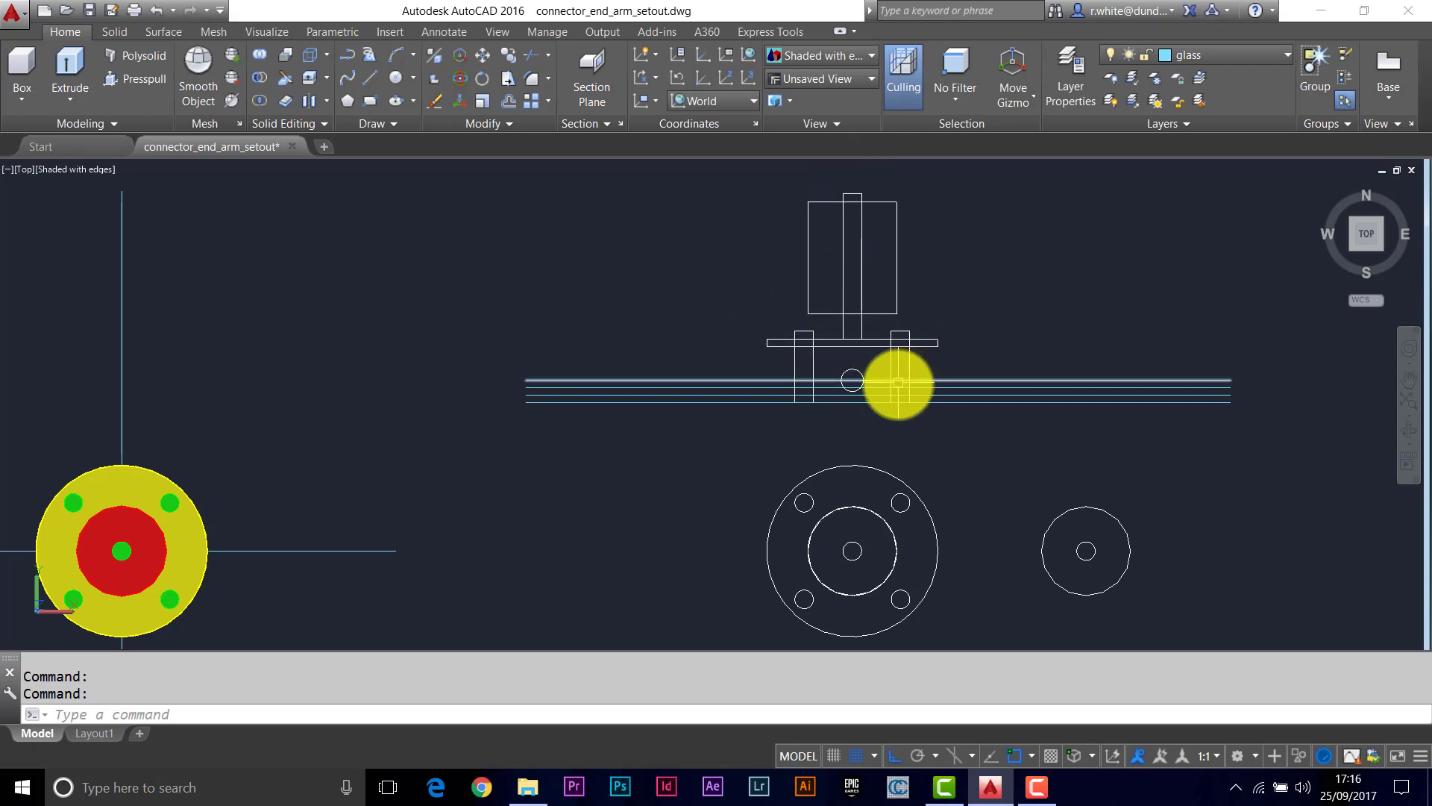
pyautogui.moveTo(876, 378)
pyautogui.mouseDown(button='middle')
pyautogui.moveTo(678, 355)
pyautogui.moveTo(745, 351)
pyautogui.mouseUp(button='middle')
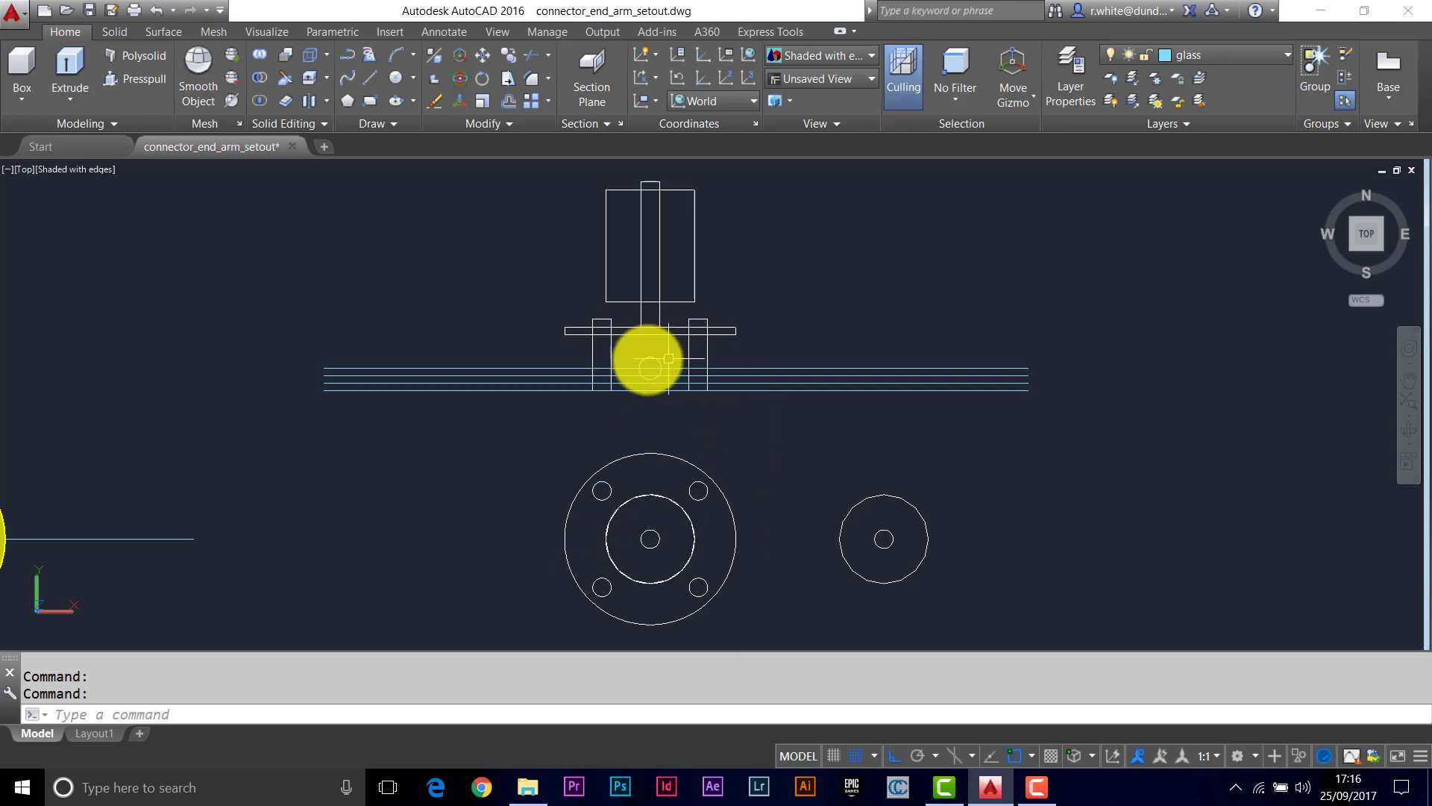
pyautogui.click(855, 344)
pyautogui.click(798, 409)
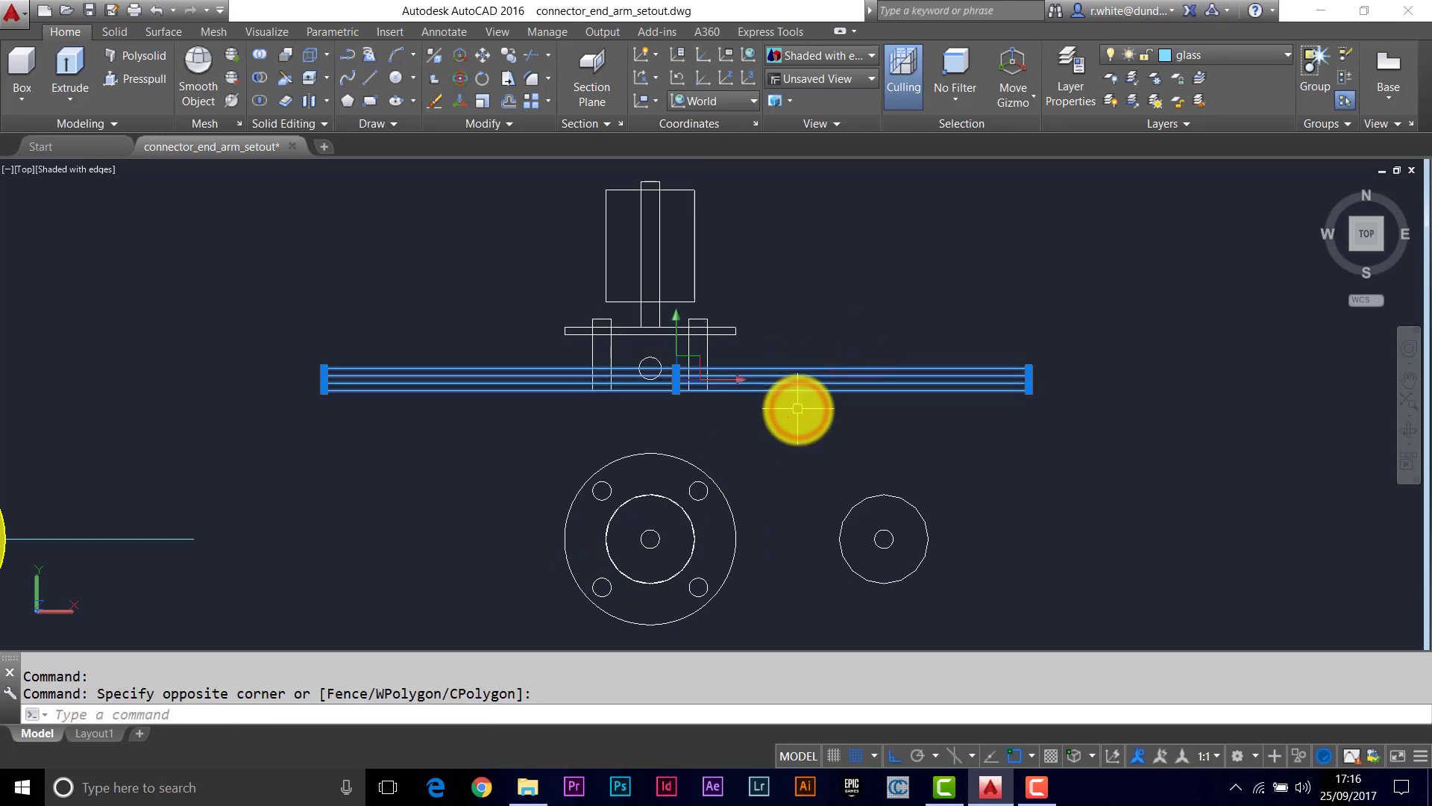
pyautogui.press('Delete')
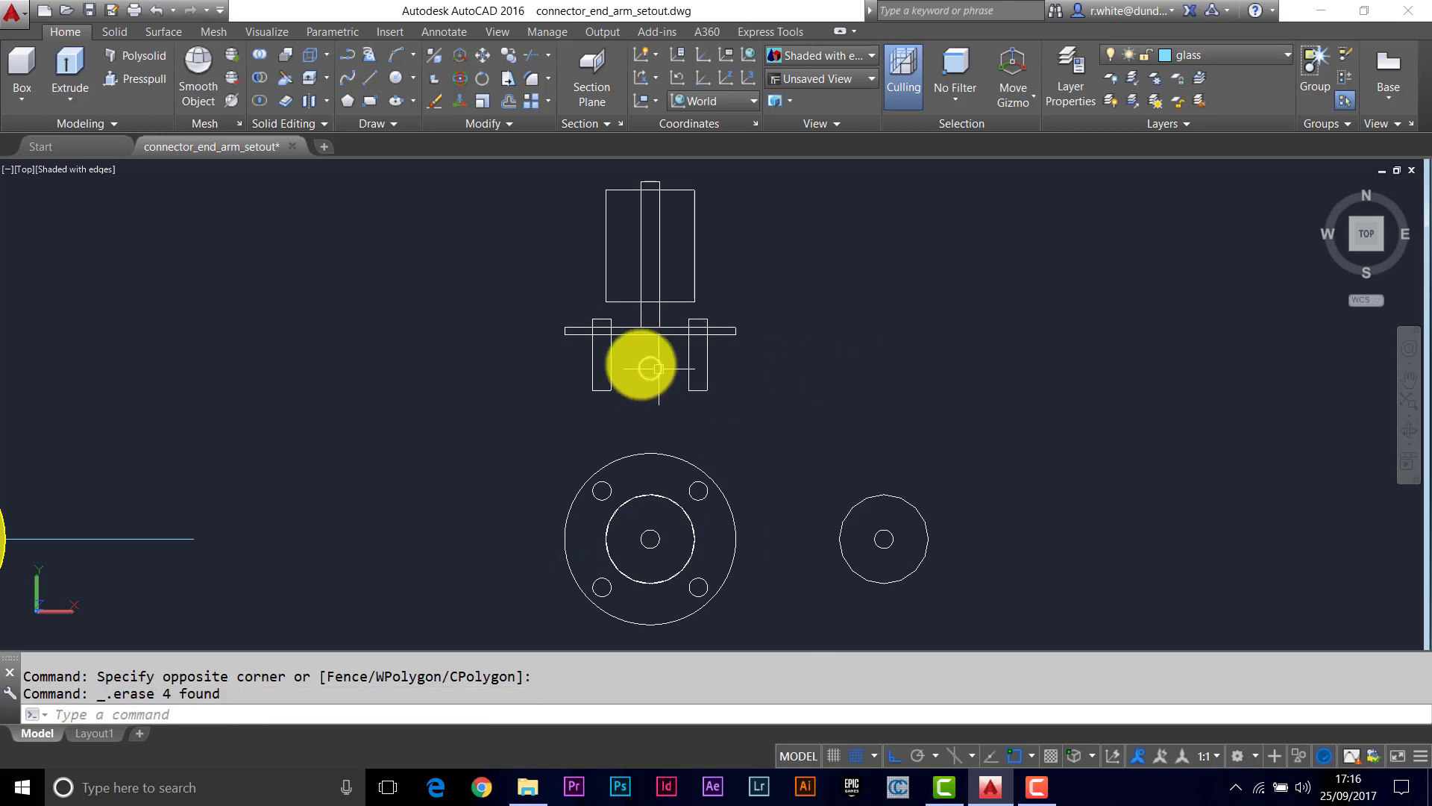
# Step: Set the visual style to 2D Wireframe and copy the elevation linework, excluding the small circle, with that circle's centre as base point
pyautogui.click(94, 170)
pyautogui.click(140, 210)
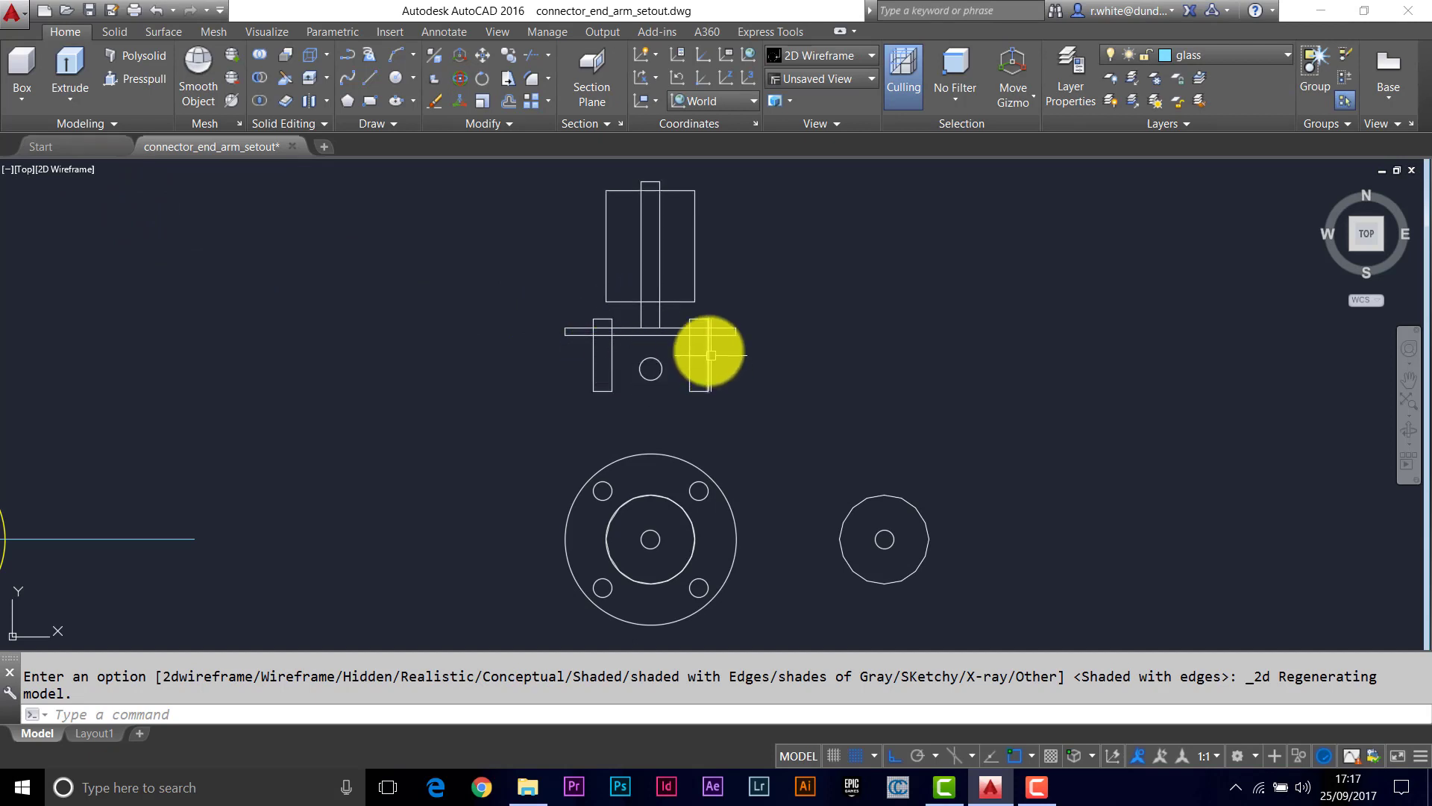
pyautogui.hotkey('ctrl', 'shift', 'c')
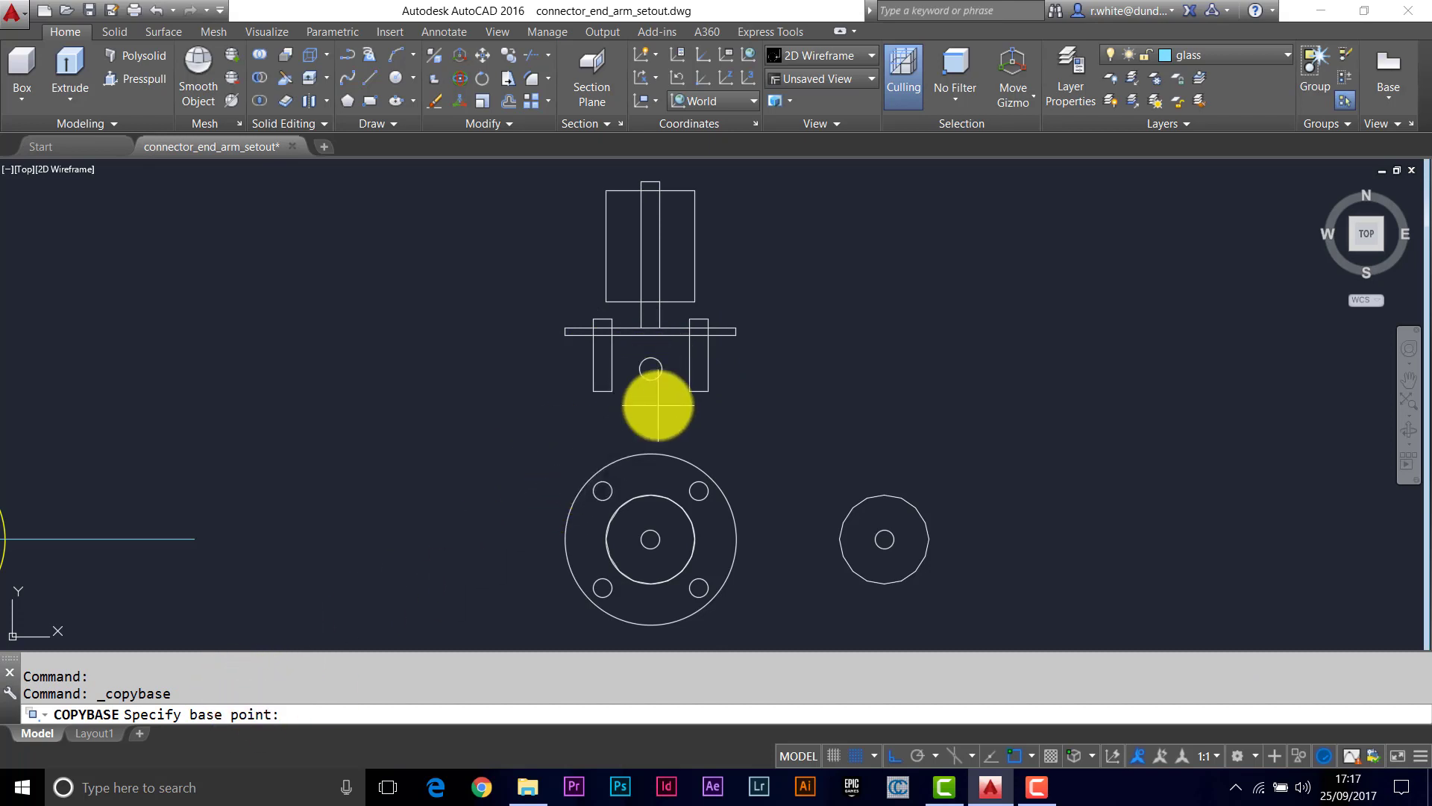
pyautogui.write('cen')
pyautogui.press('Return')
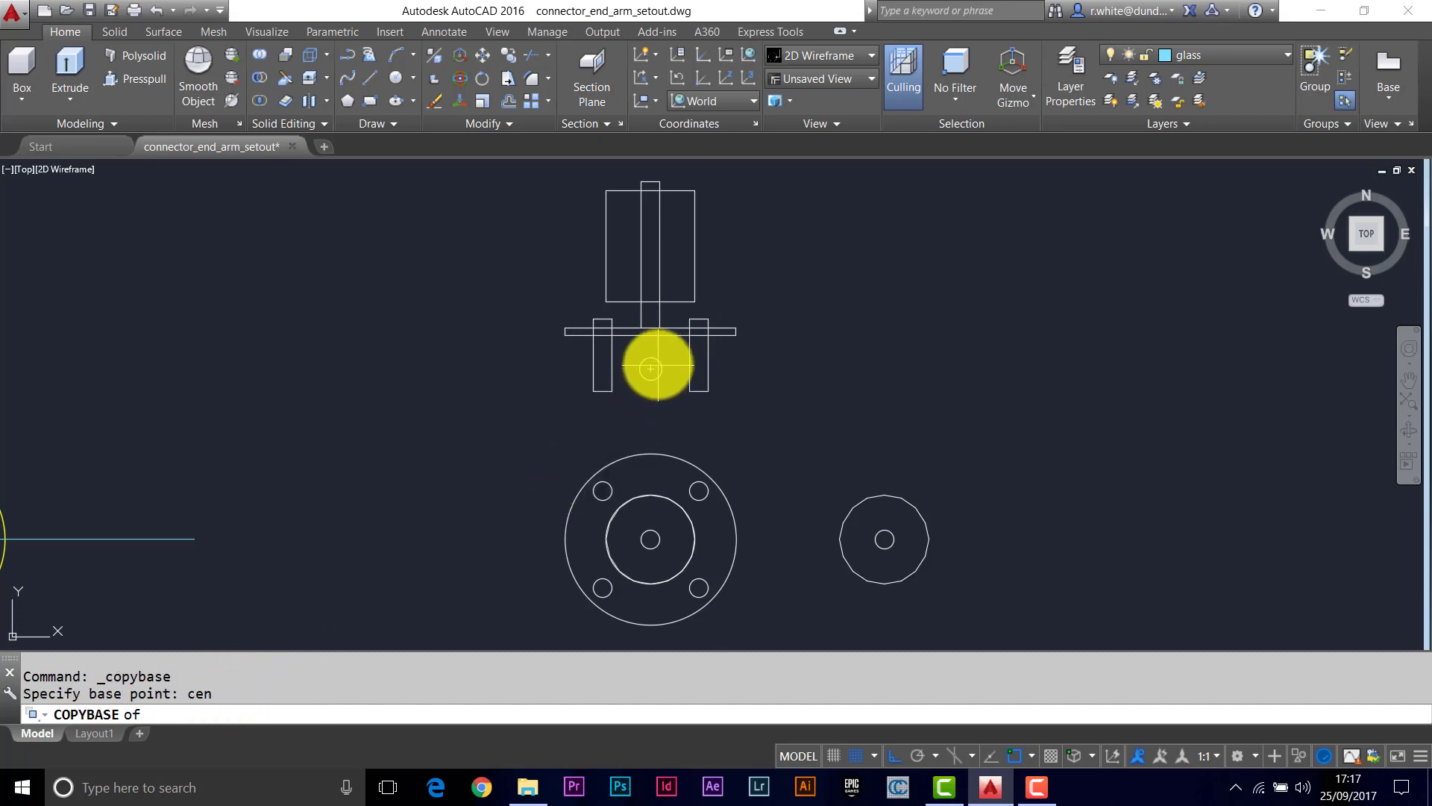
pyautogui.click(650, 368)
pyautogui.click(767, 171)
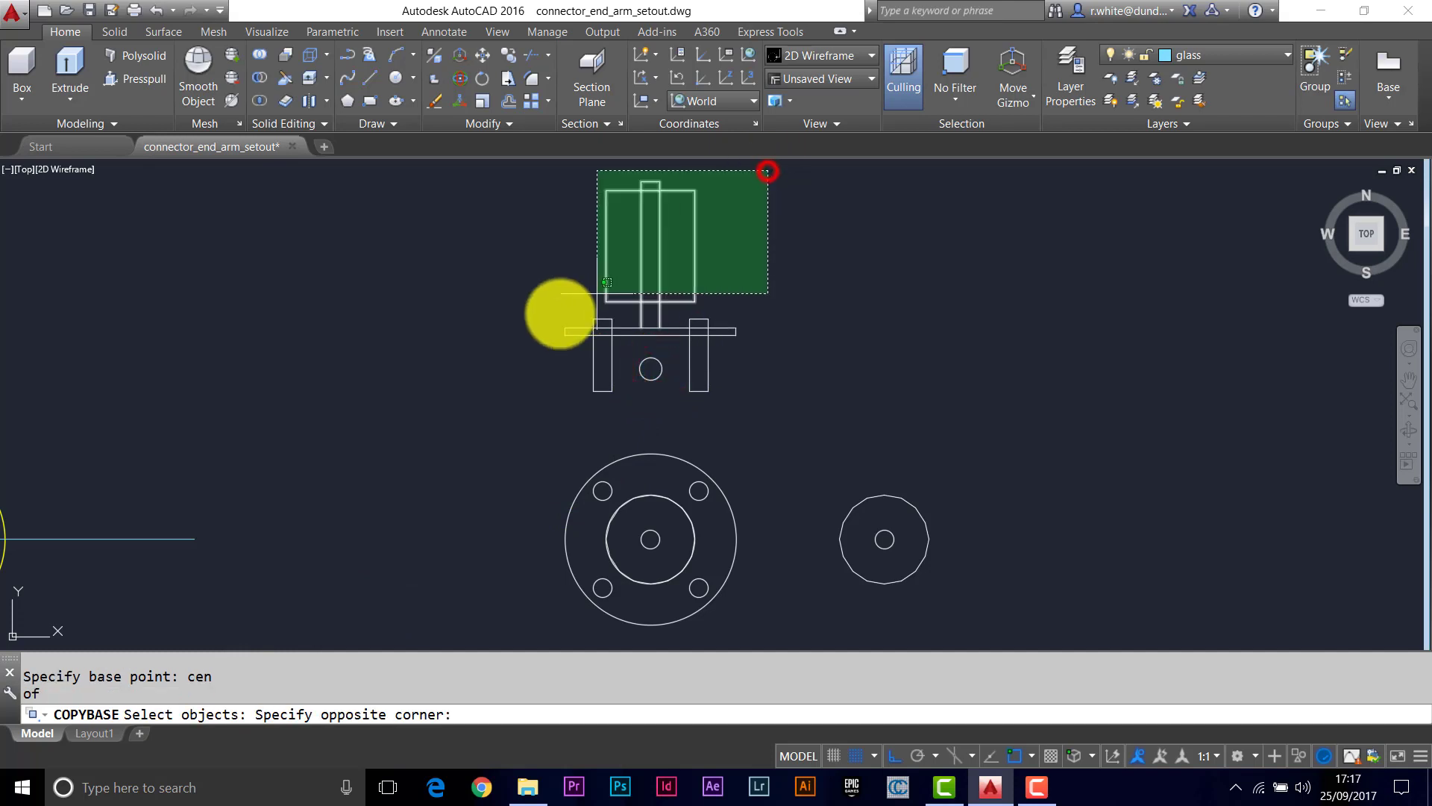
pyautogui.click(528, 339)
pyautogui.click(752, 412)
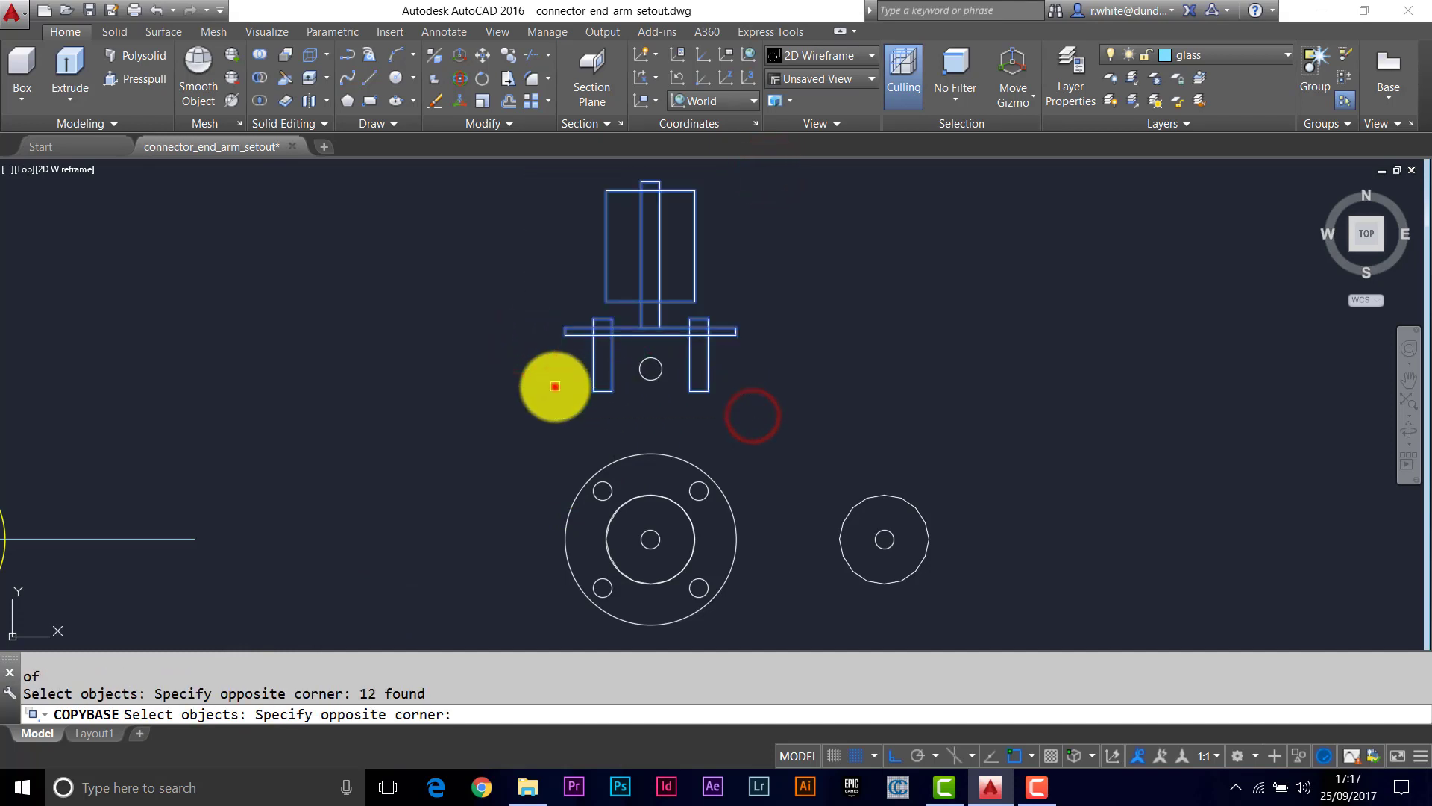
pyautogui.click(555, 386)
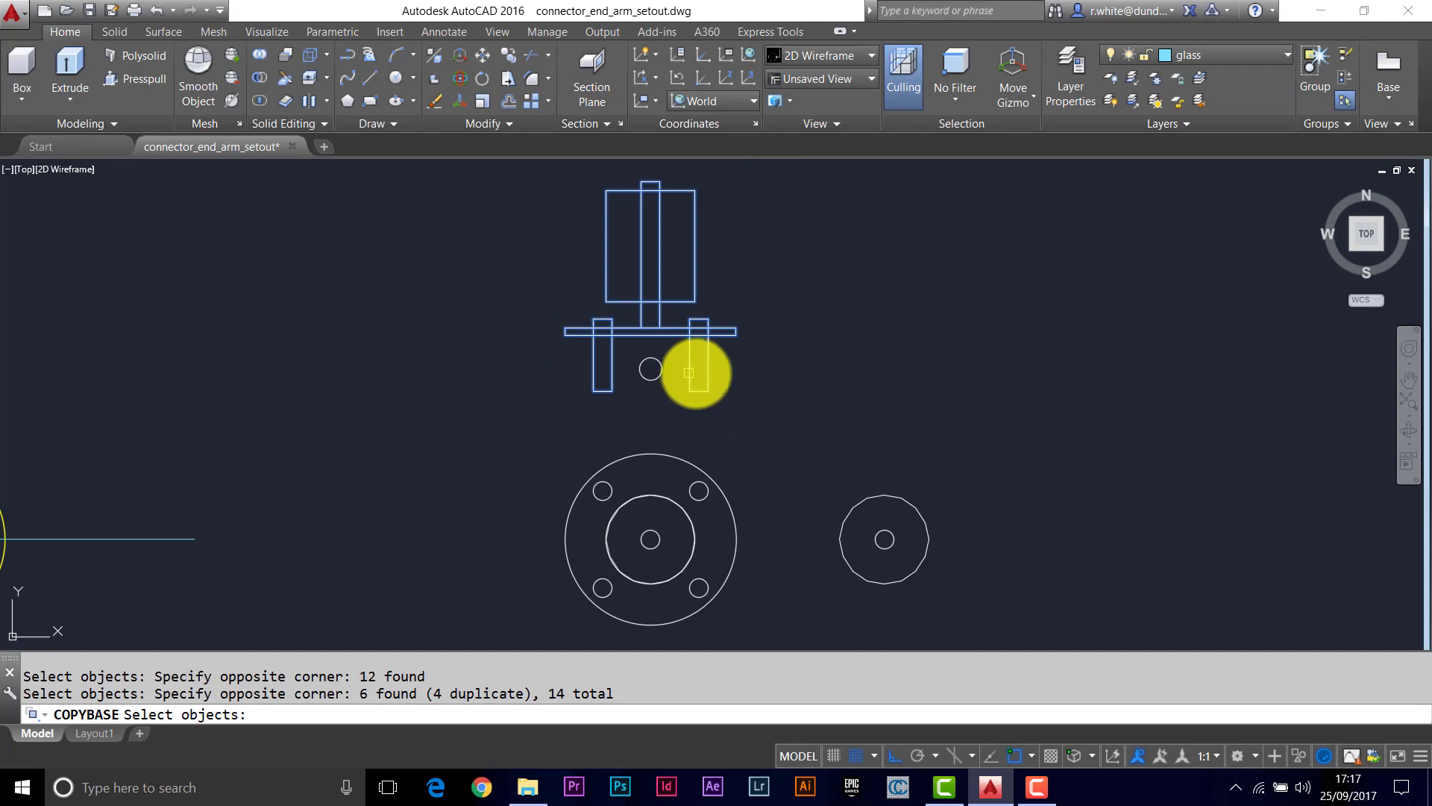
pyautogui.press('Return')
# Step: Set the UCS to Front and paste the copied elevation as a block at the centre of the plan's concentric circles
pyautogui.keyDown('shift'); pyautogui.moveTo(781, 472); pyautogui.dragTo(709, 339, button='middle'); pyautogui.keyUp('shift')
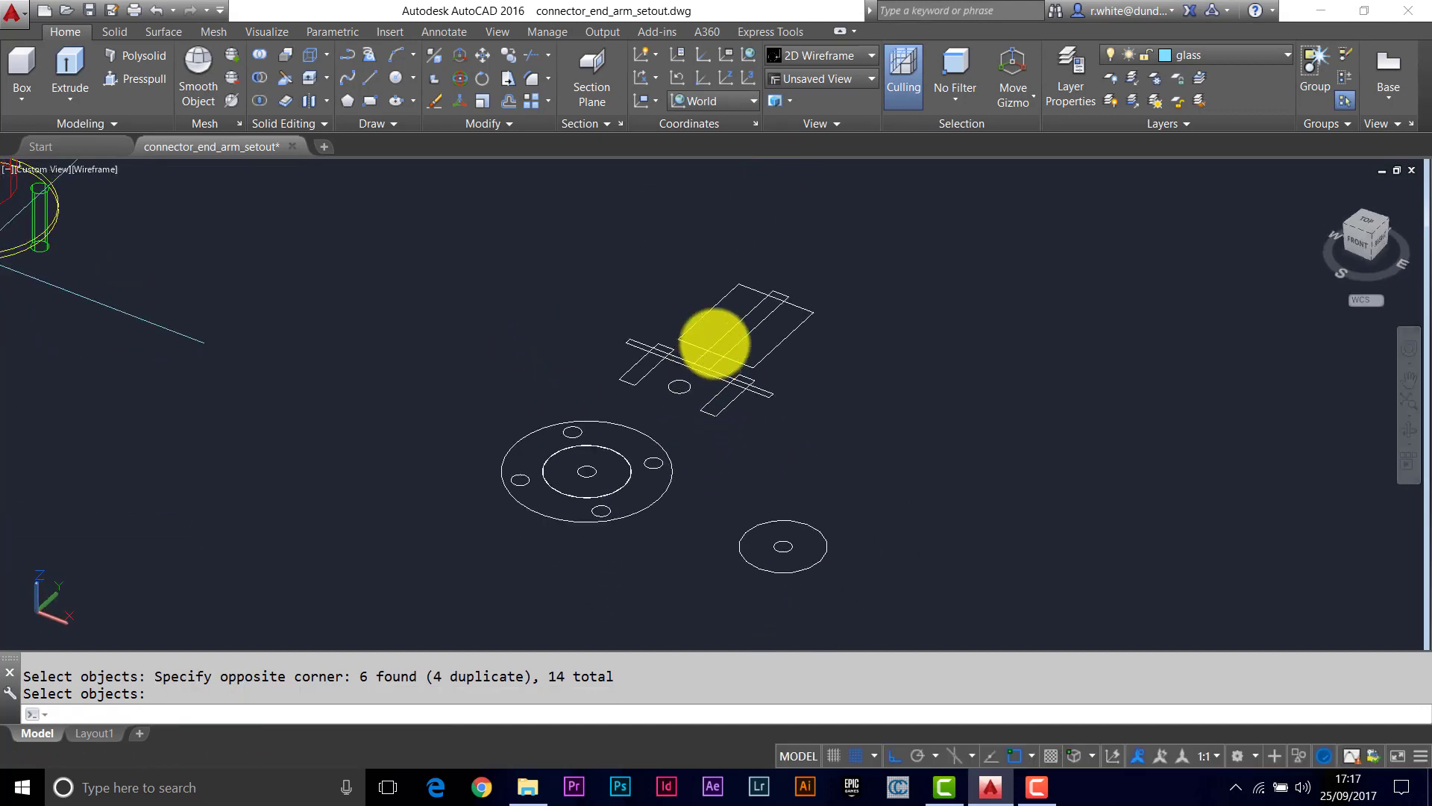
pyautogui.click(752, 100)
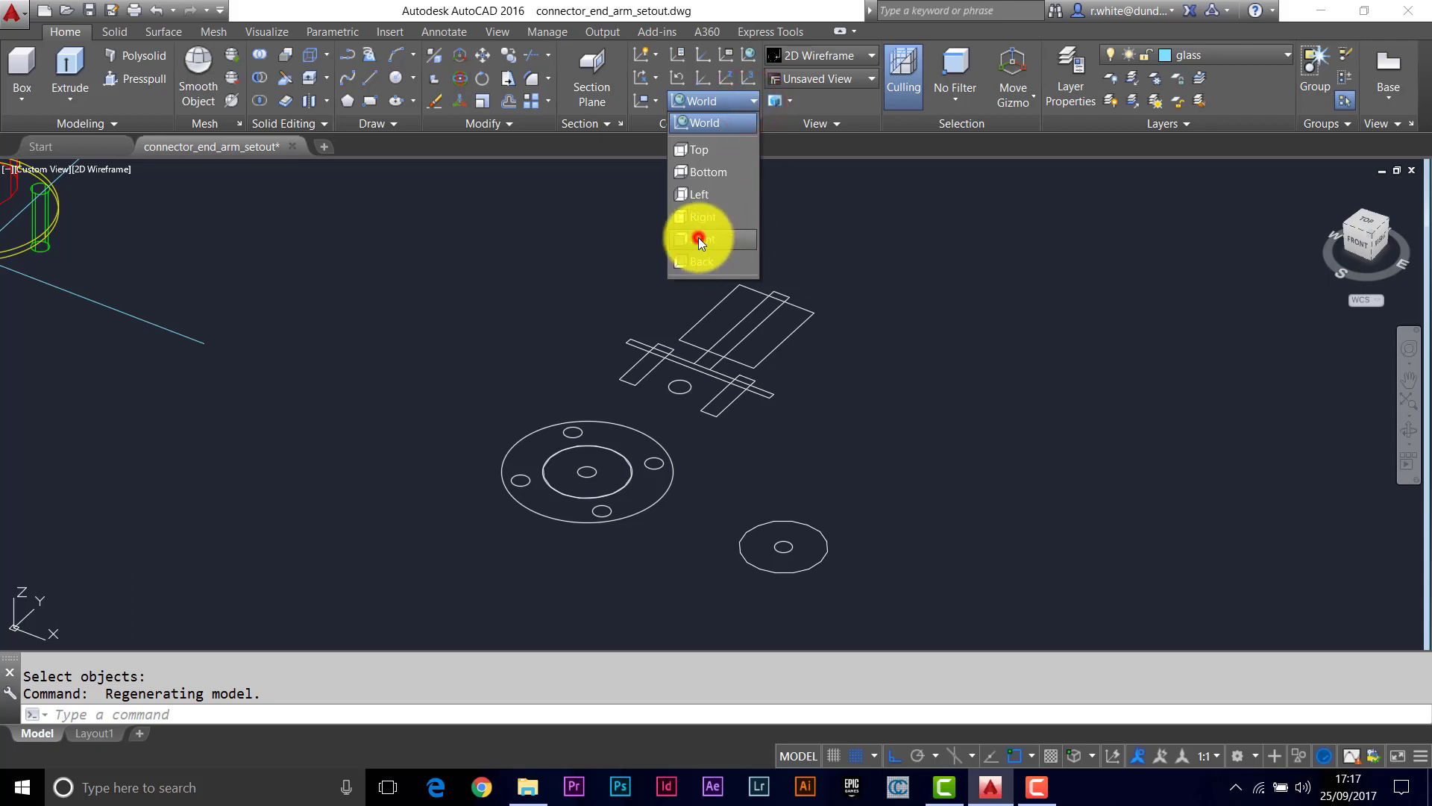
pyautogui.click(700, 239)
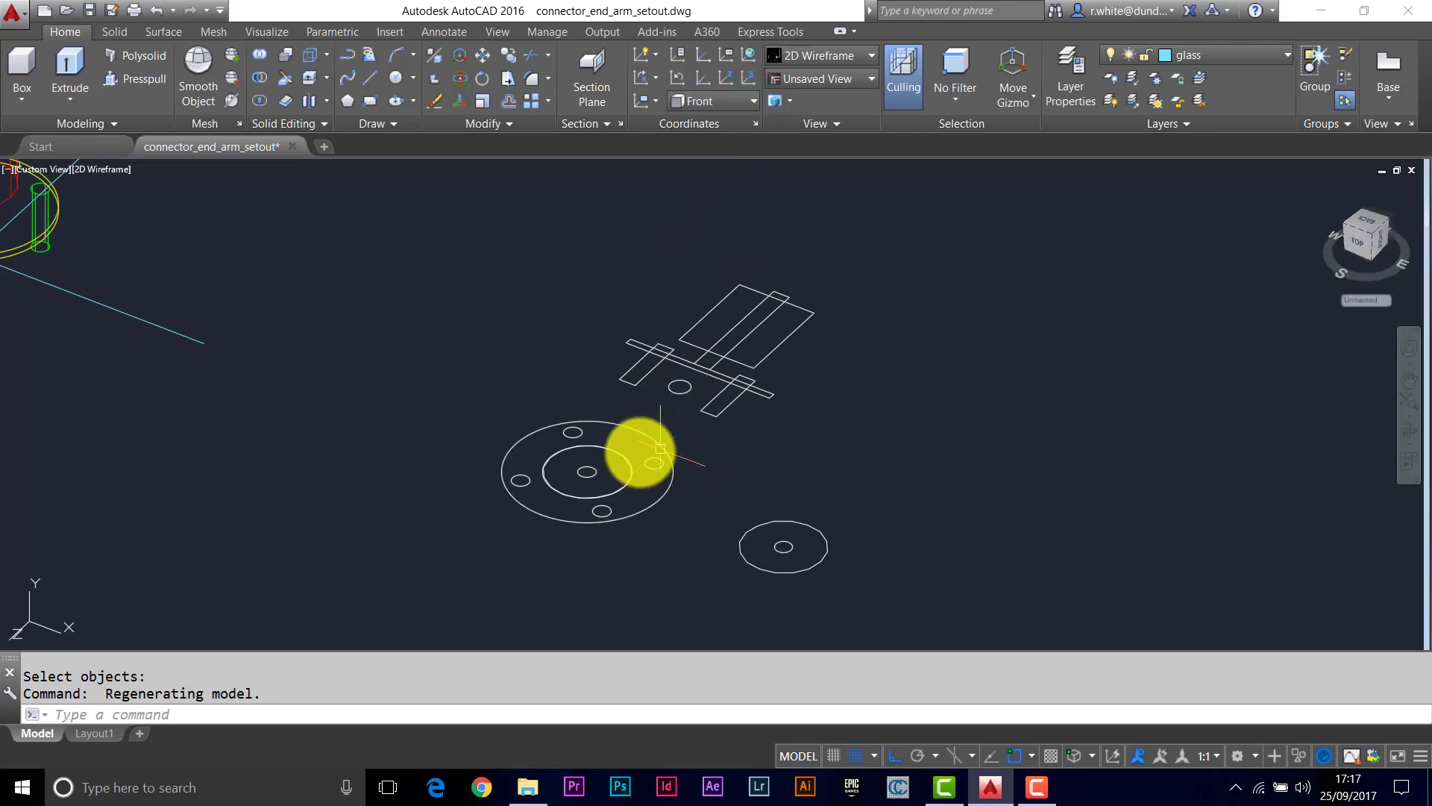
pyautogui.hotkey('ctrl', 'shift', 'v')
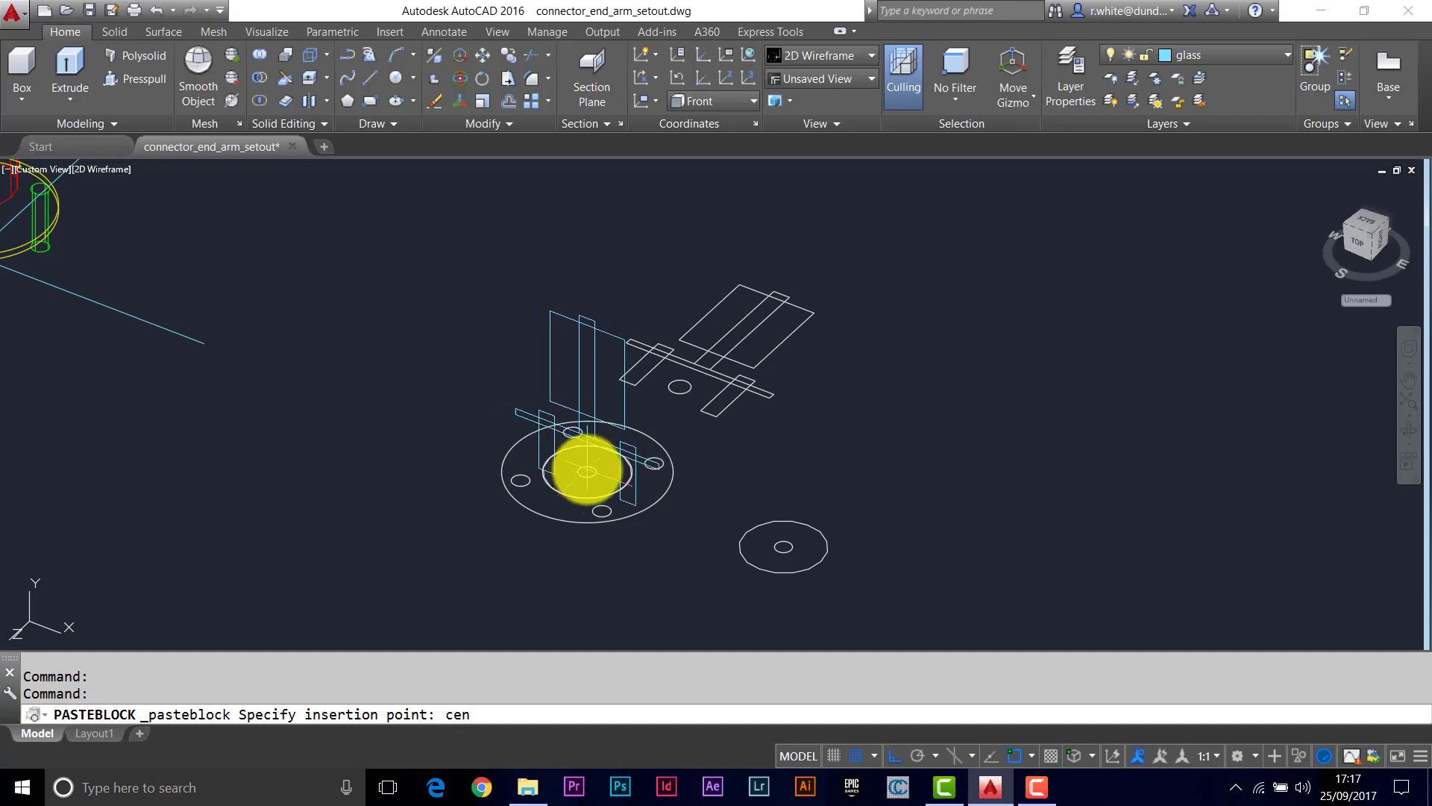
pyautogui.write('cen')
pyautogui.press('Return')
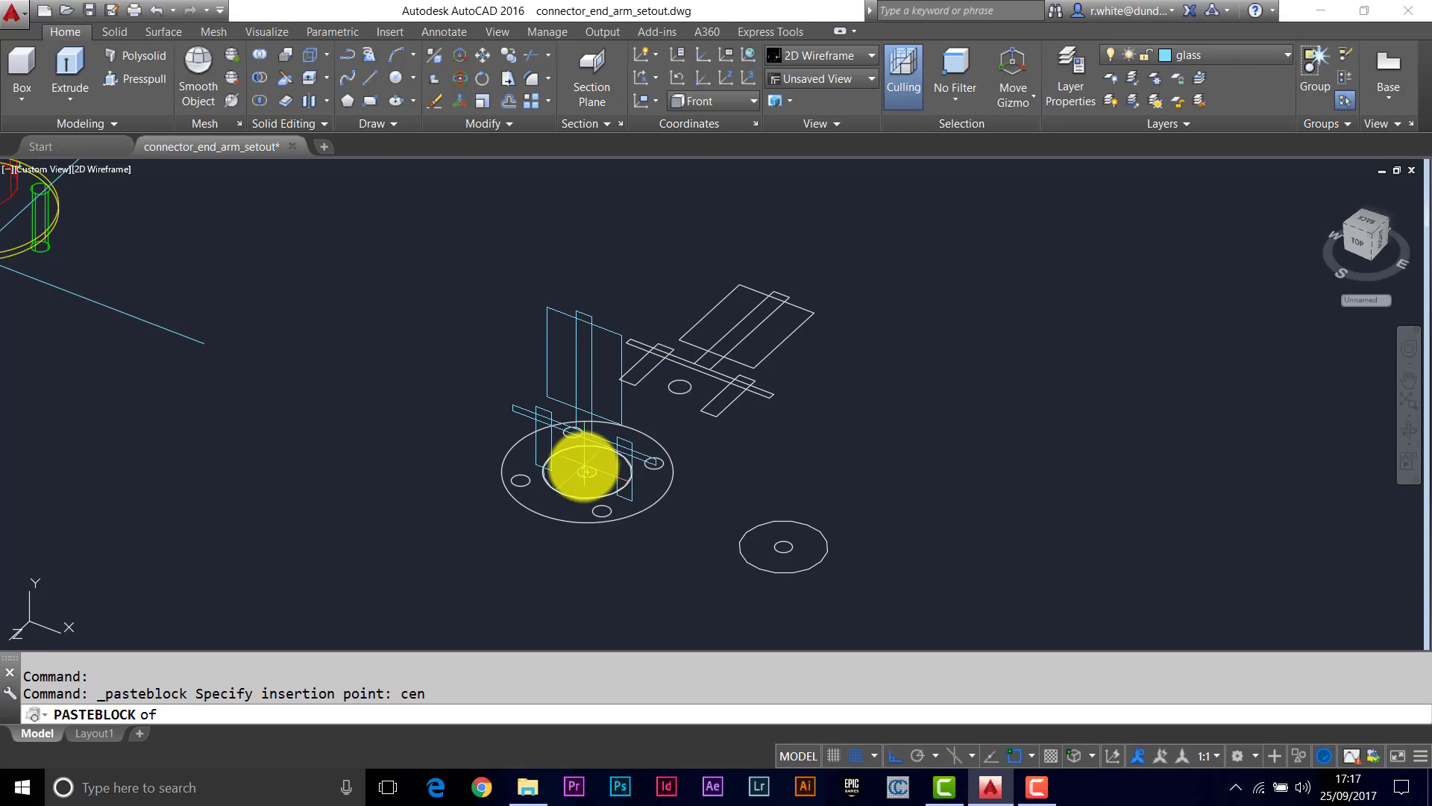
pyautogui.click(582, 467)
pyautogui.keyDown('shift'); pyautogui.moveTo(631, 477); pyautogui.dragTo(503, 447, button='middle'); pyautogui.keyUp('shift')
pyautogui.scroll(2, 592, 458)
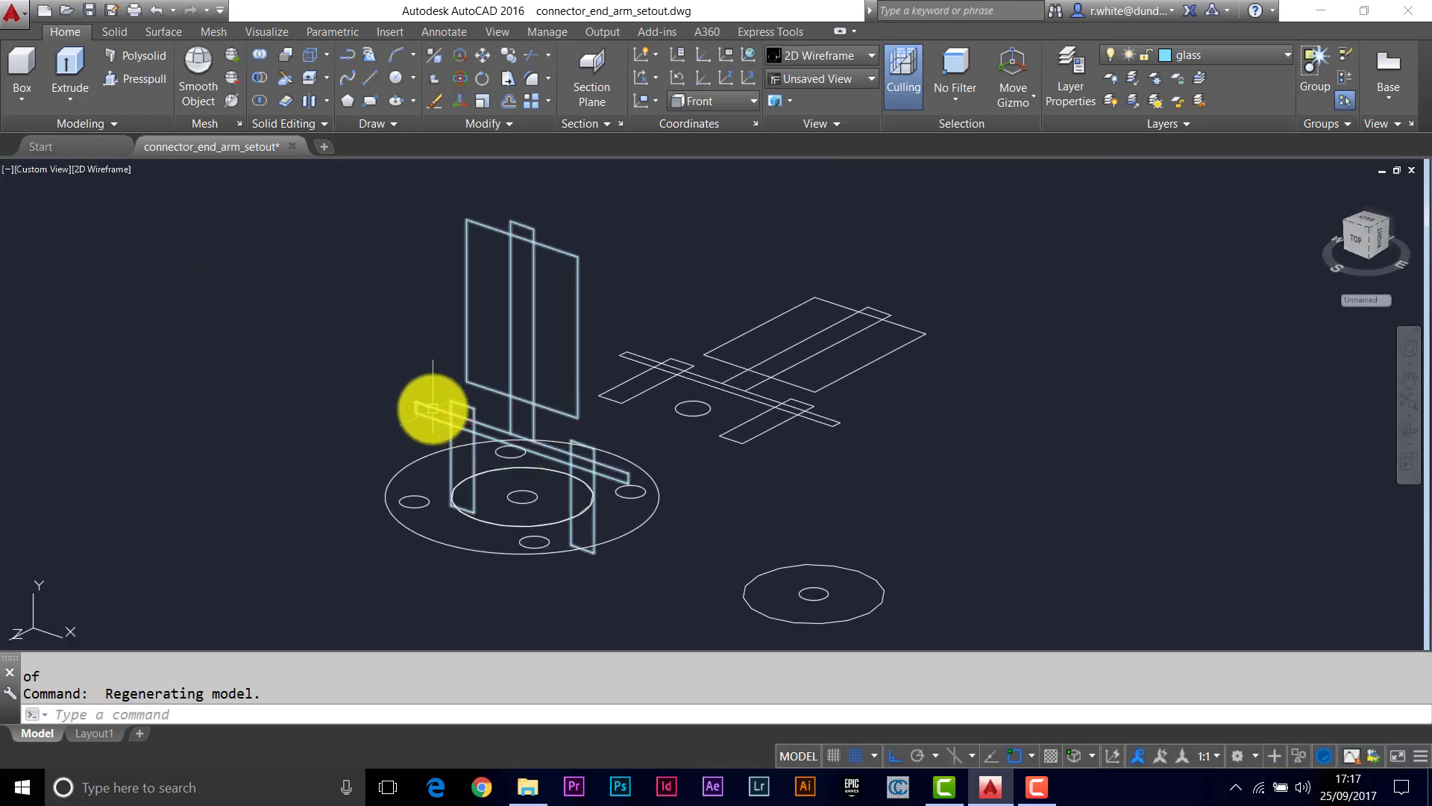
pyautogui.press('Escape')
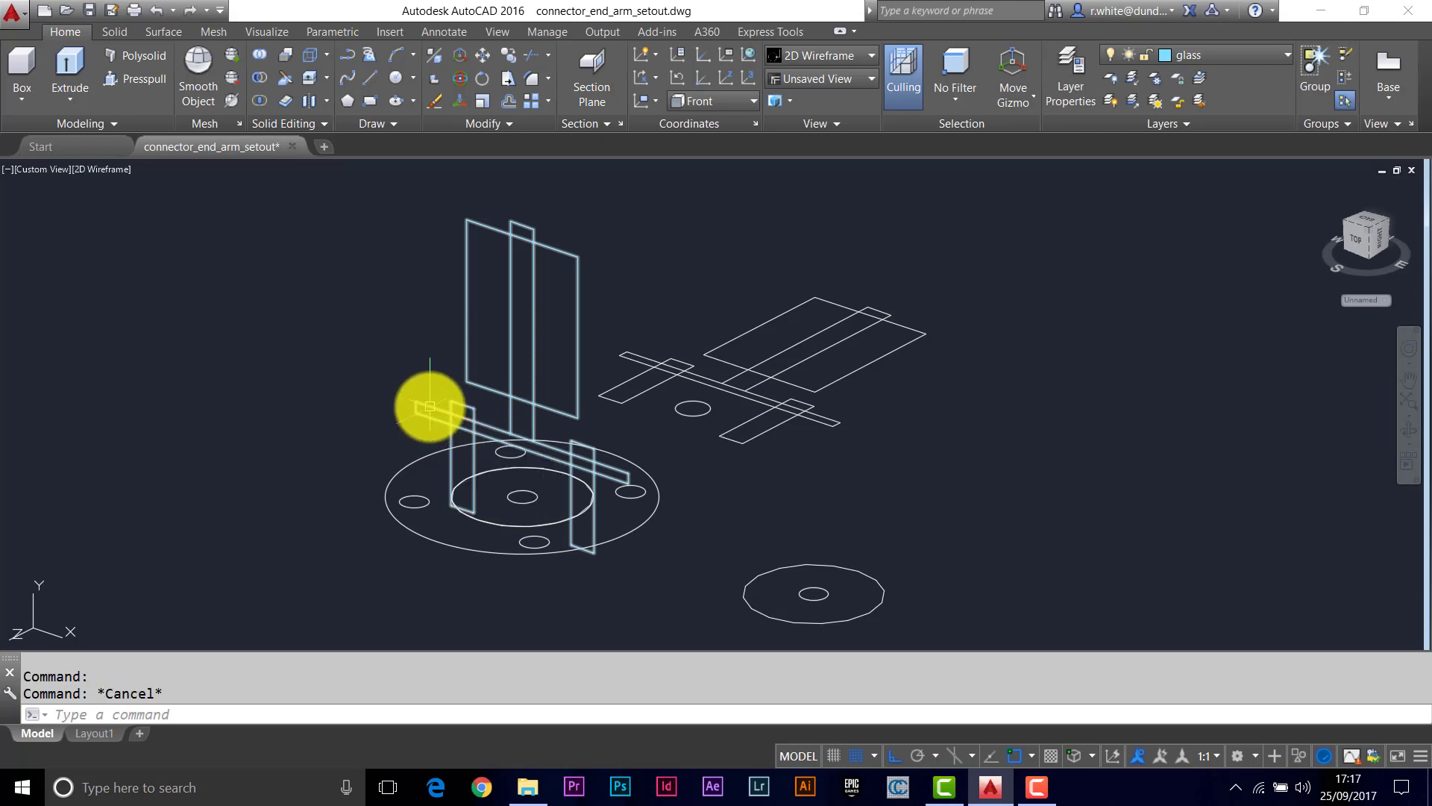
# Step: Move the plan's large outer circle from its centre up to the midpoint of the disc's lower edge in the upright elevation
pyautogui.moveTo(594, 425); pyautogui.dragTo(633, 416, button='middle')
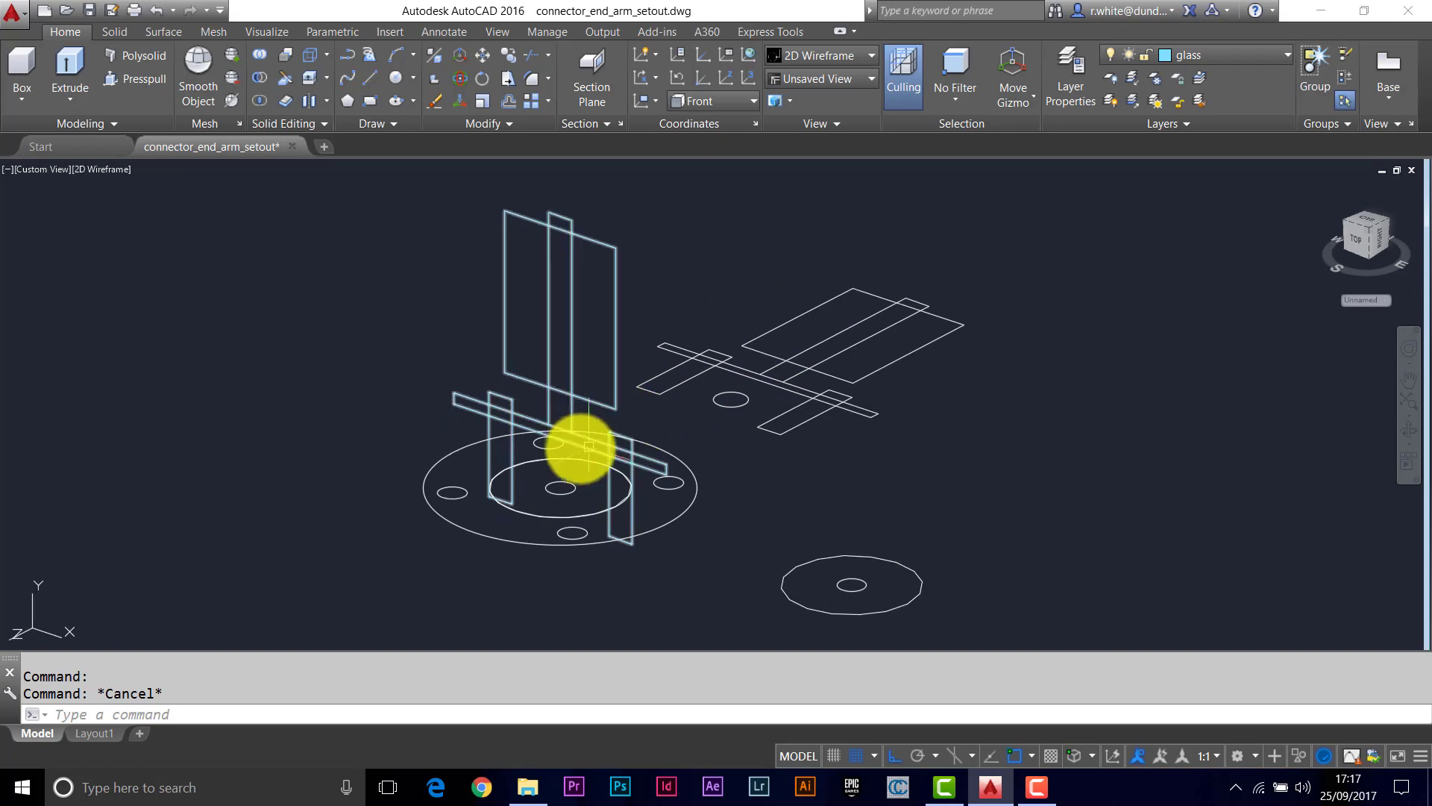
pyautogui.scroll(3, 586, 448)
pyautogui.scroll(-1, 478, 470)
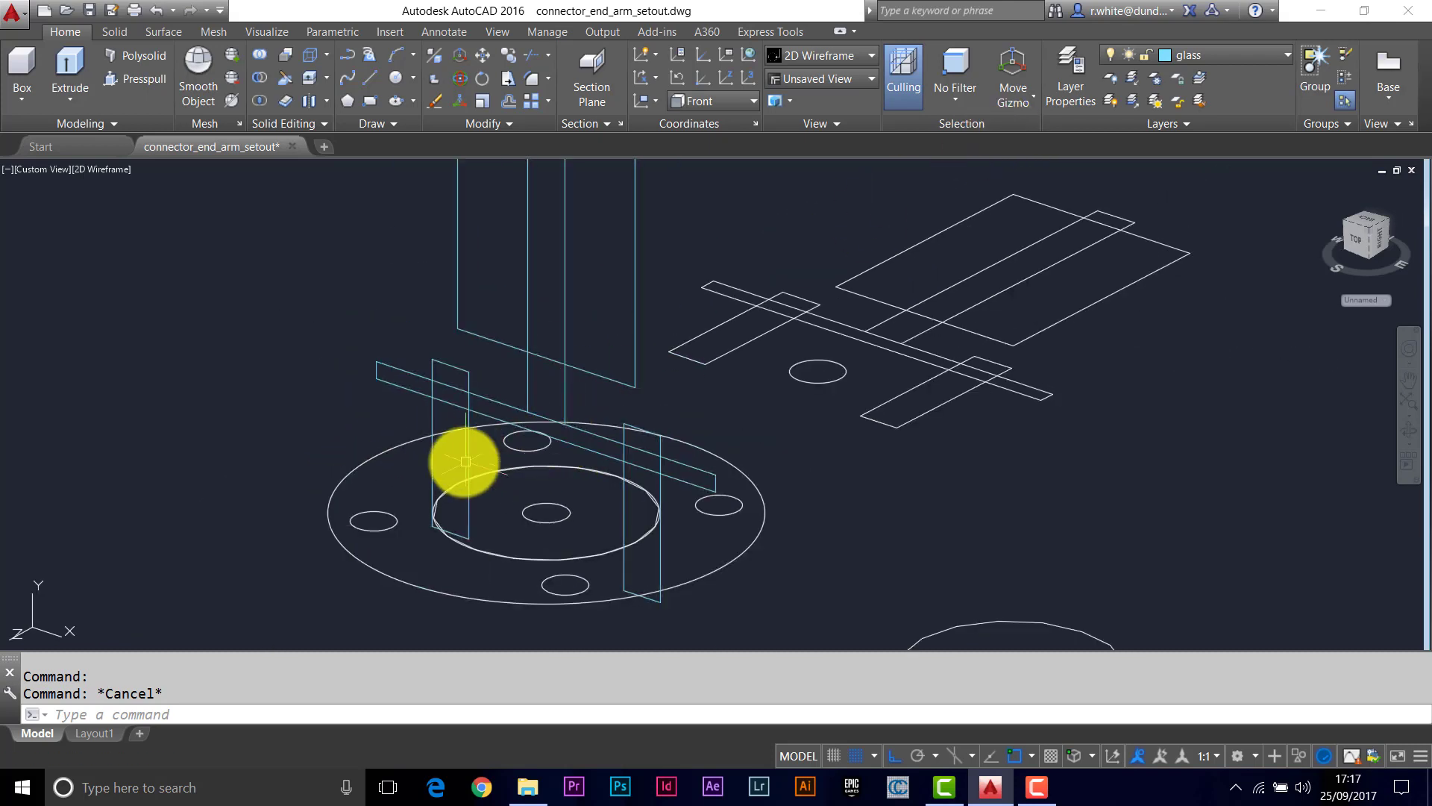
pyautogui.write('m')
pyautogui.press('Return')
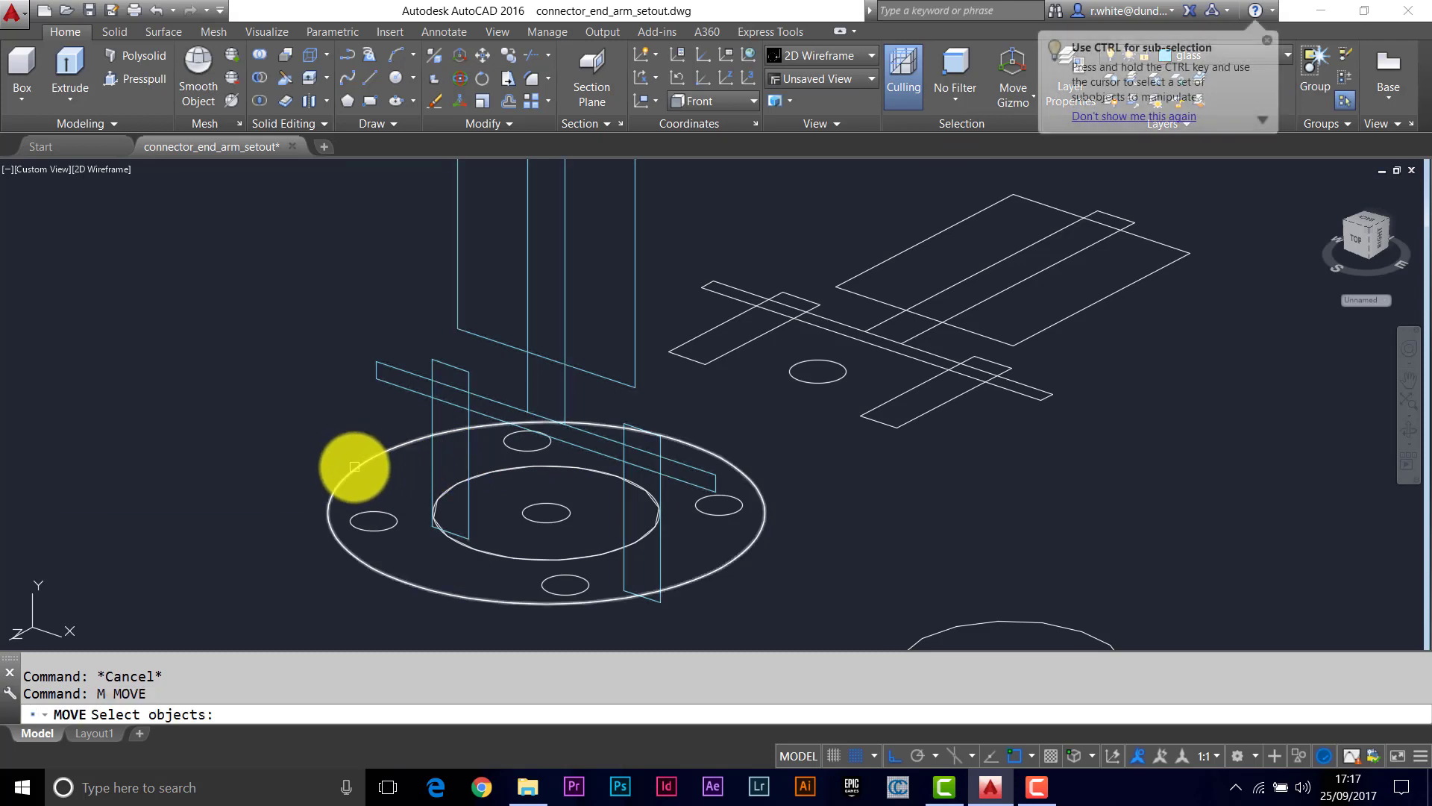
pyautogui.click(354, 467)
pyautogui.press('Return')
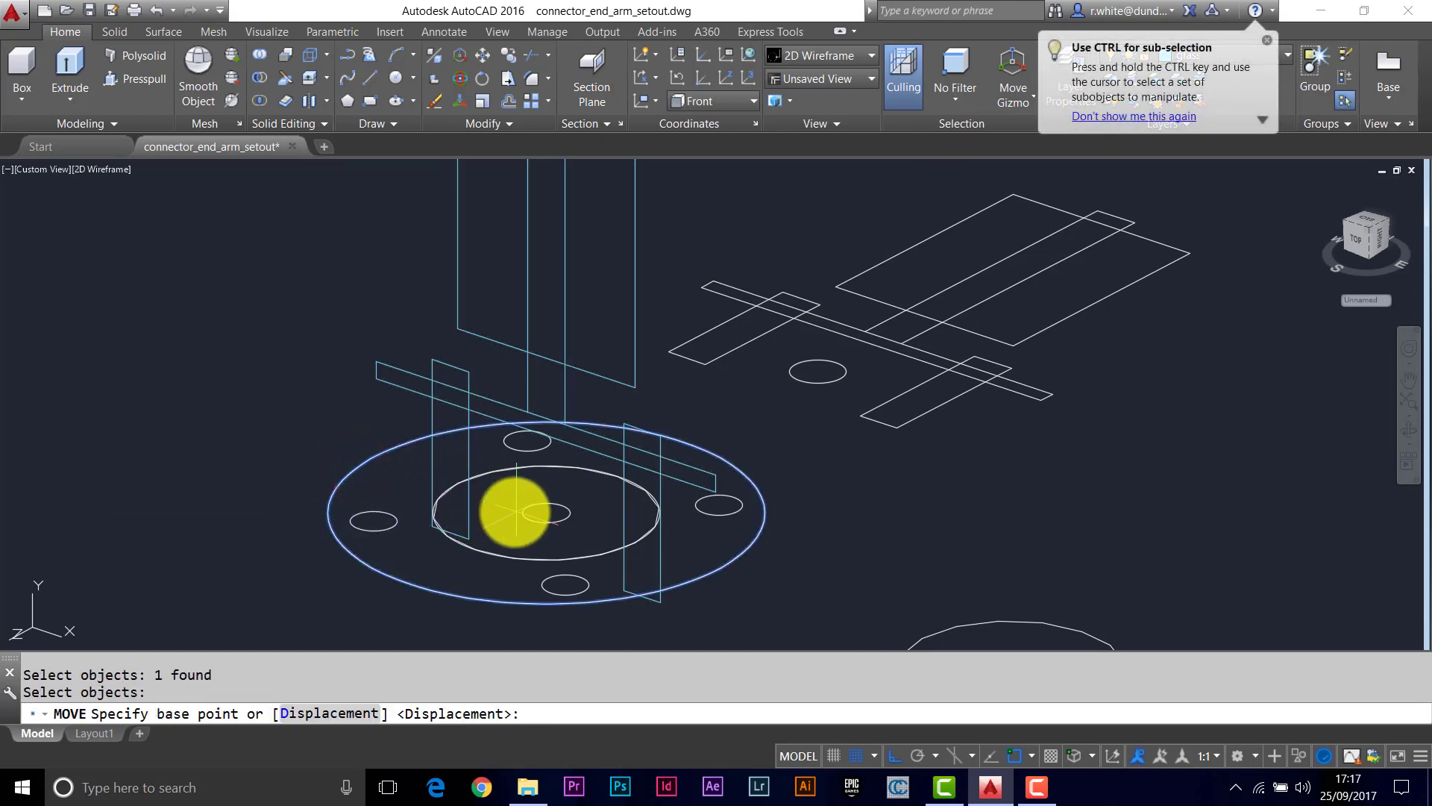
pyautogui.write('cen')
pyautogui.press('Return')
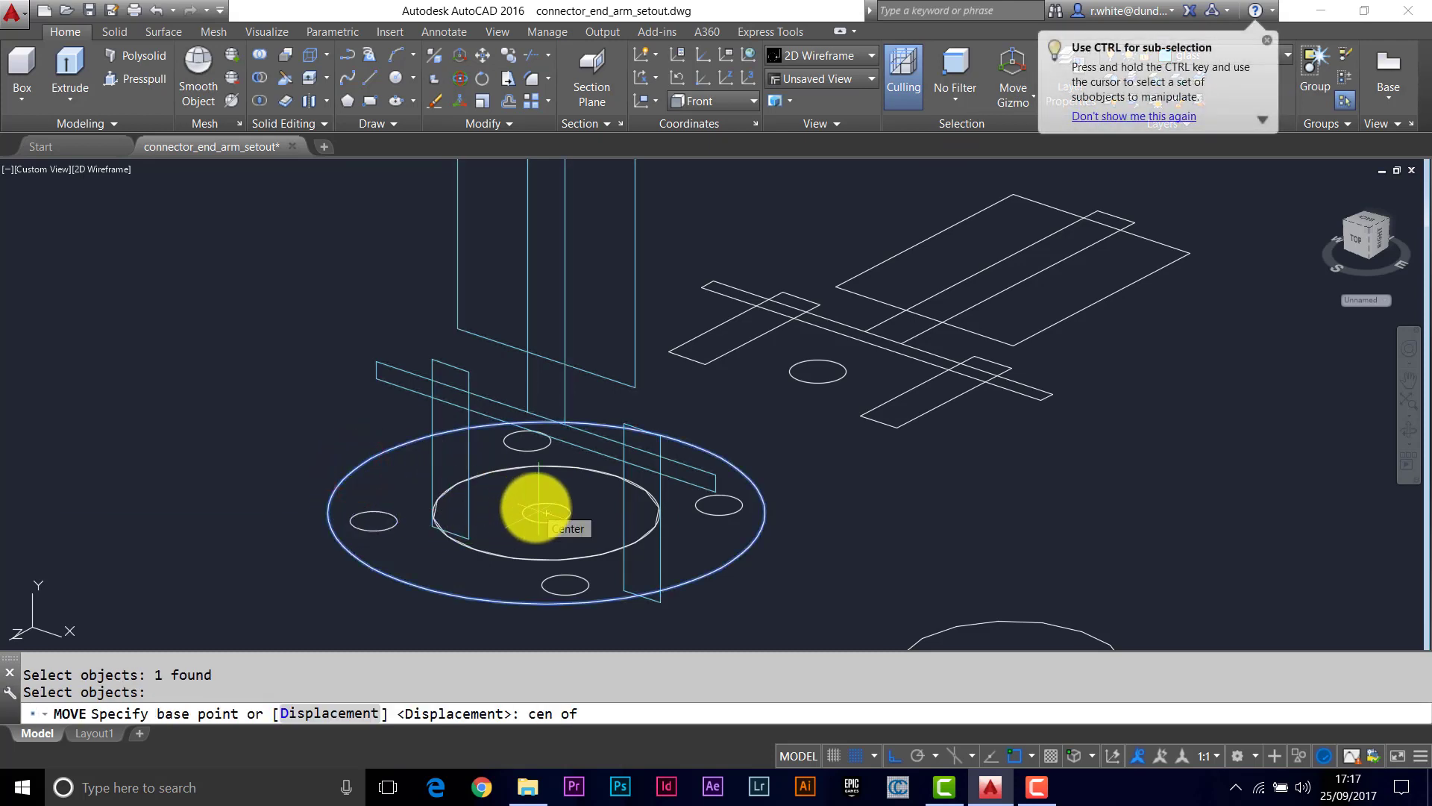
pyautogui.click(545, 512)
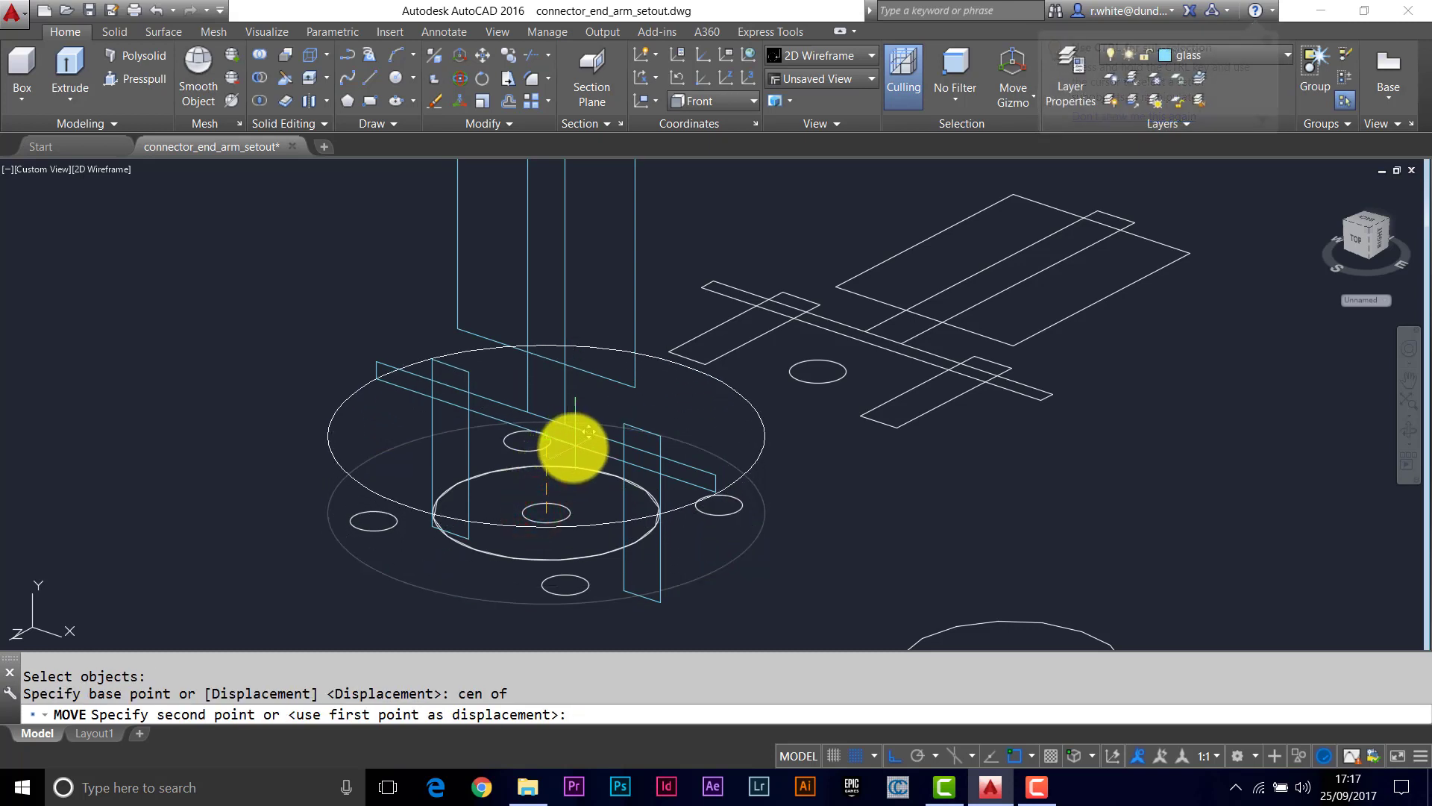
pyautogui.scroll(2, 574, 444)
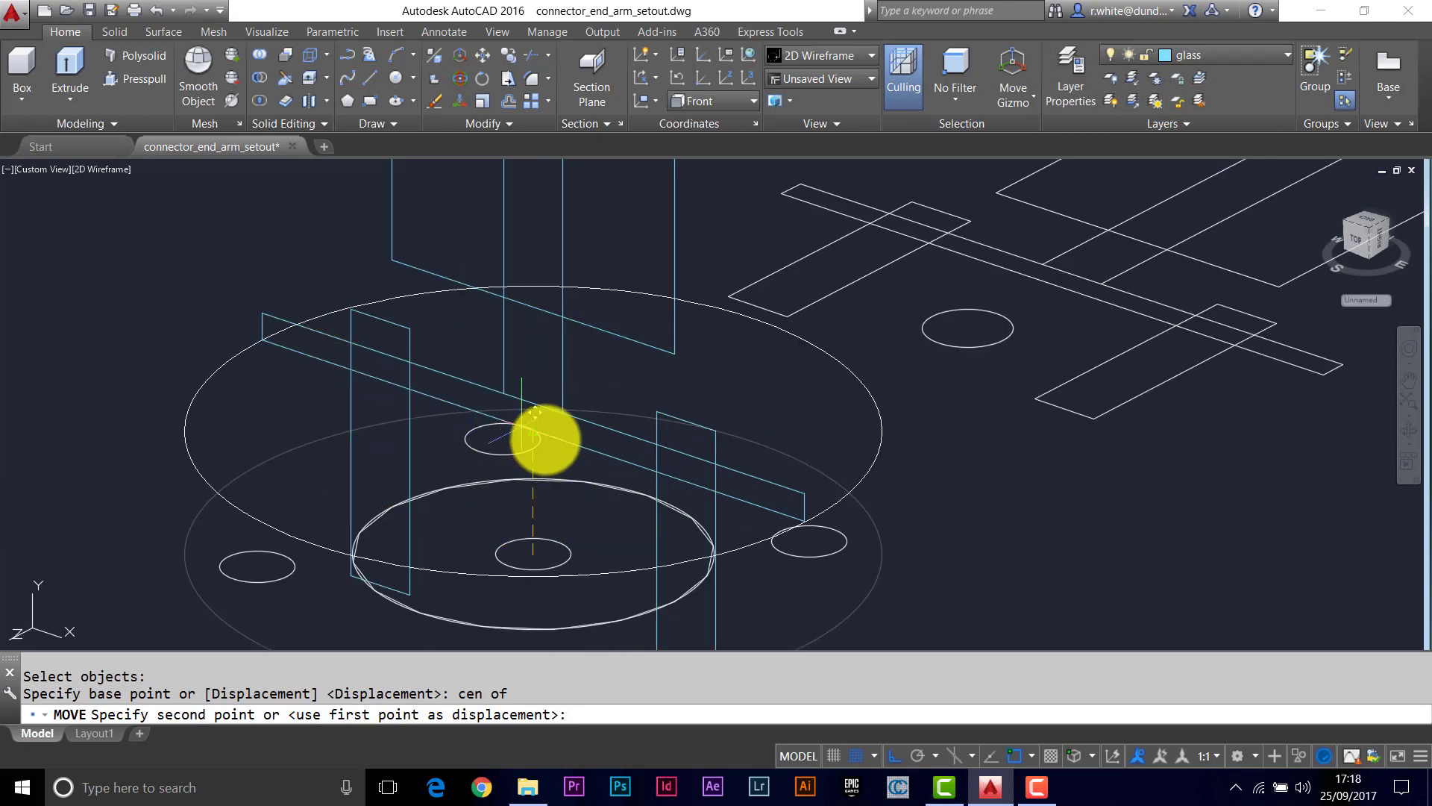
pyautogui.click(604, 461)
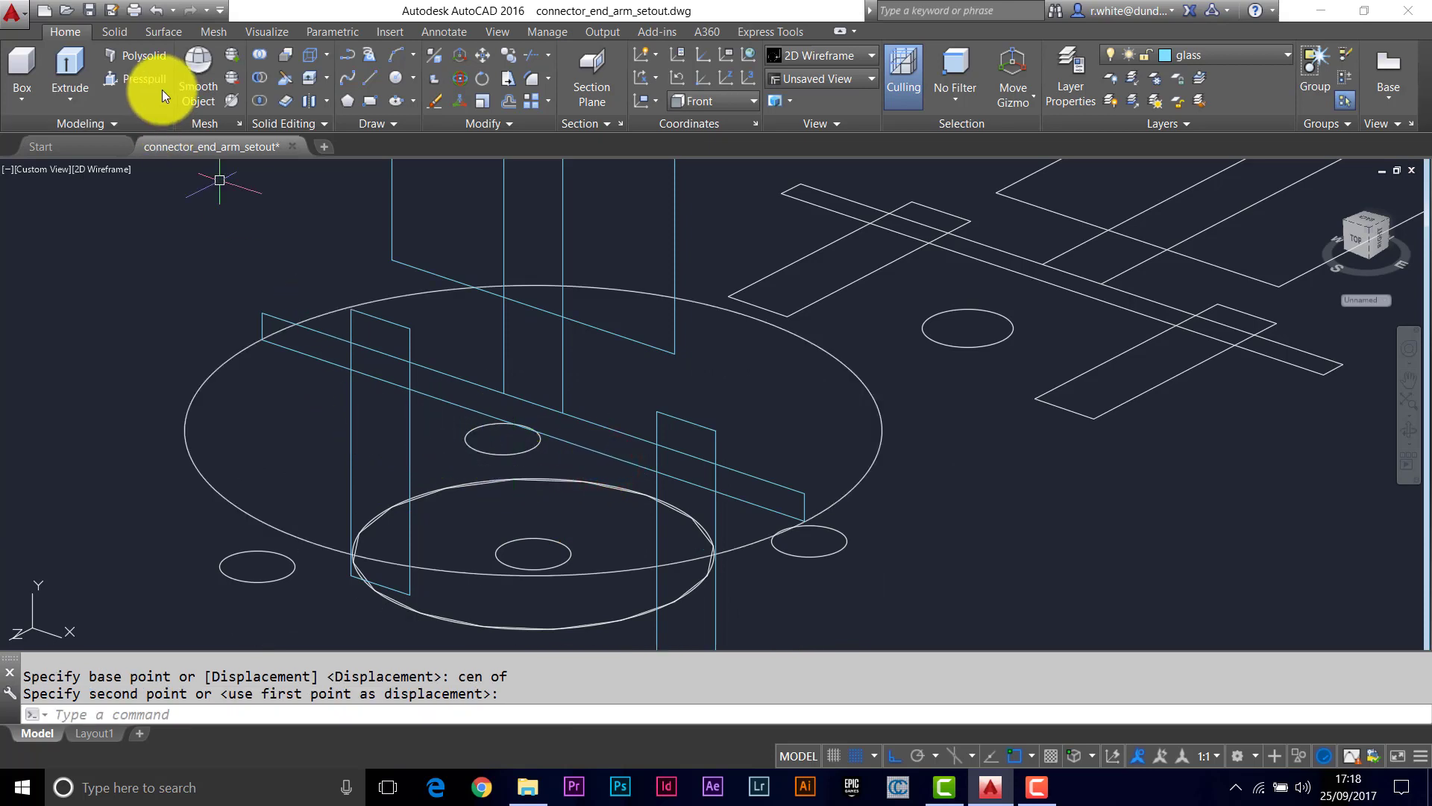
# Step: Make the DISC layer current and extrude the large raised circle up to the top edge of the disc's elevation profile
pyautogui.click(1261, 61)
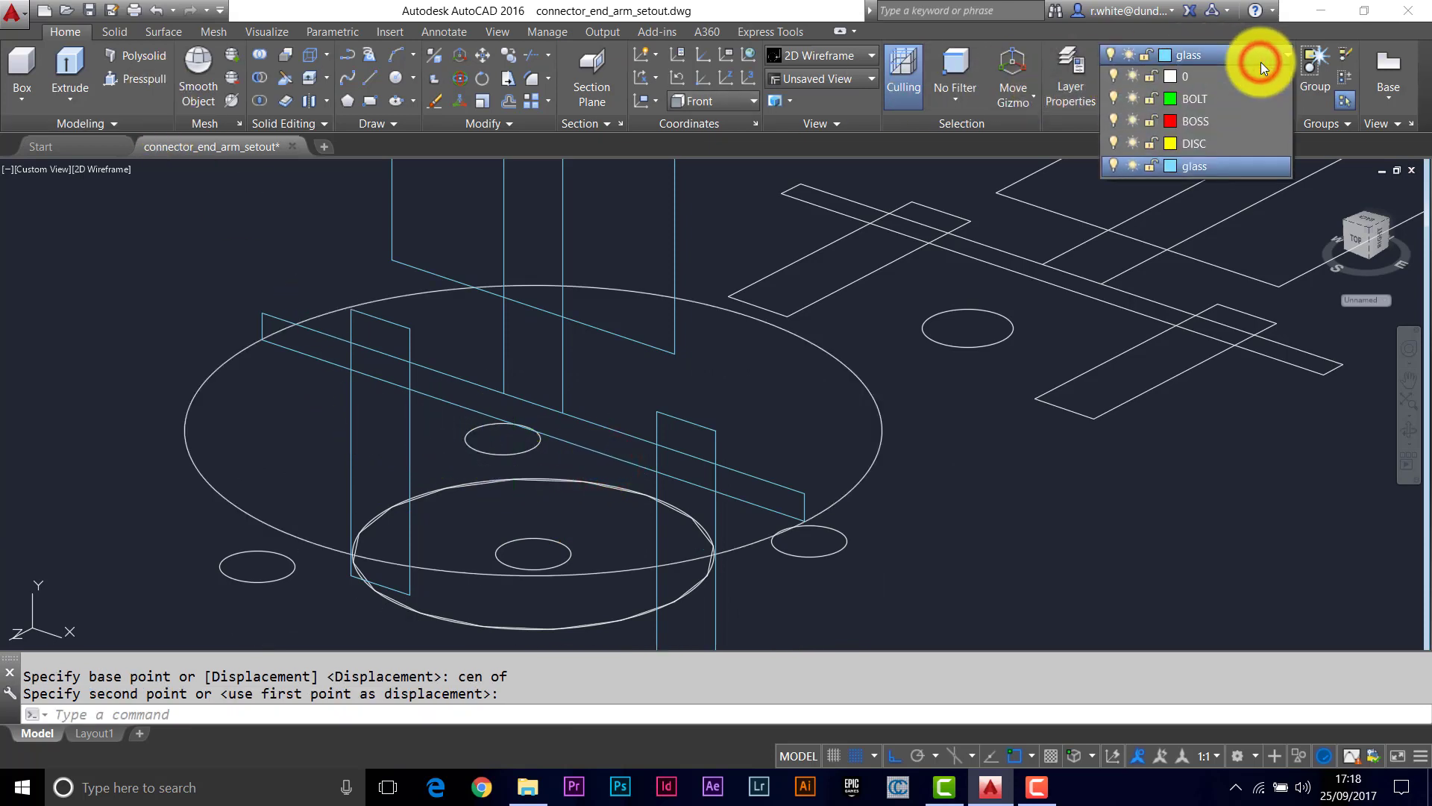
pyautogui.click(1198, 142)
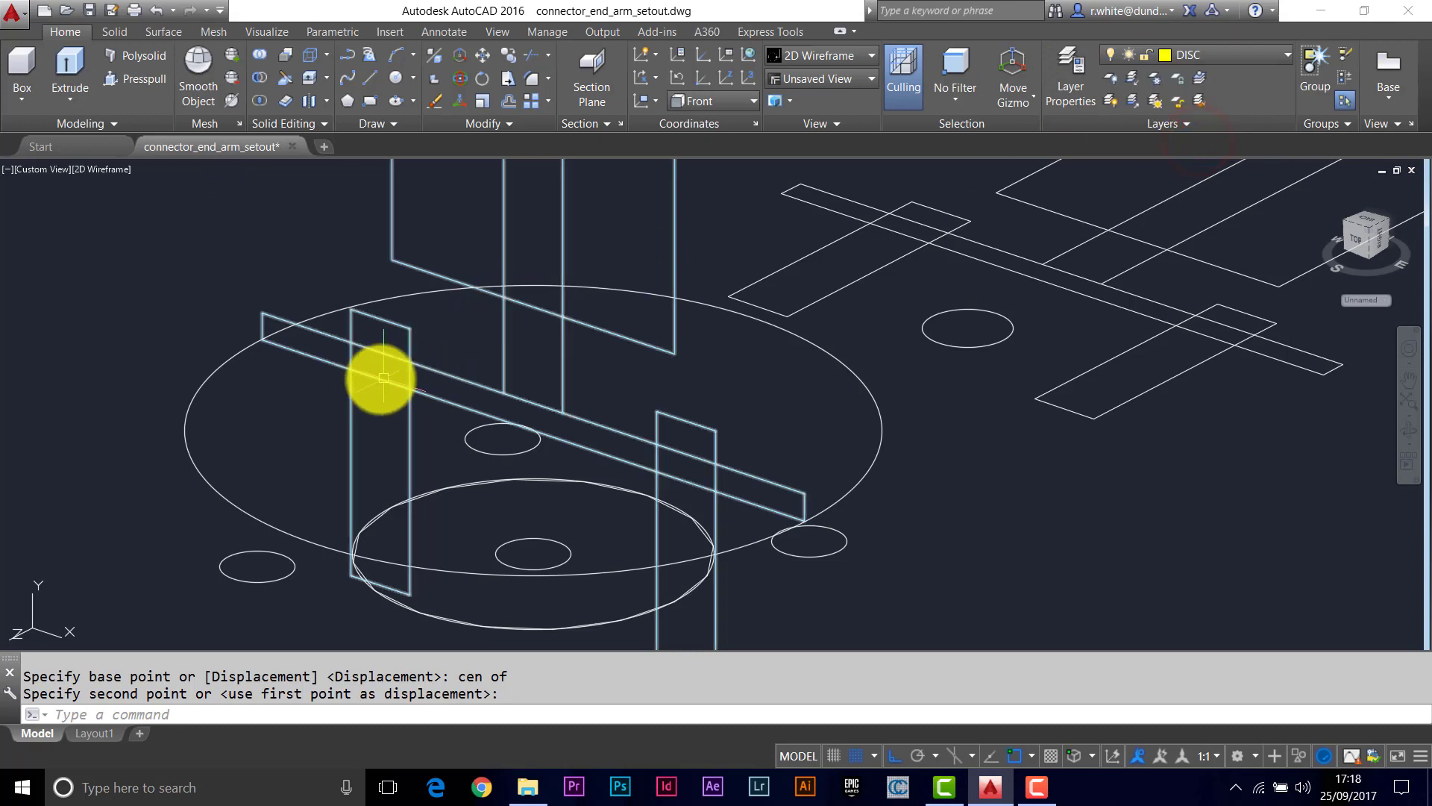
pyautogui.press('Escape')
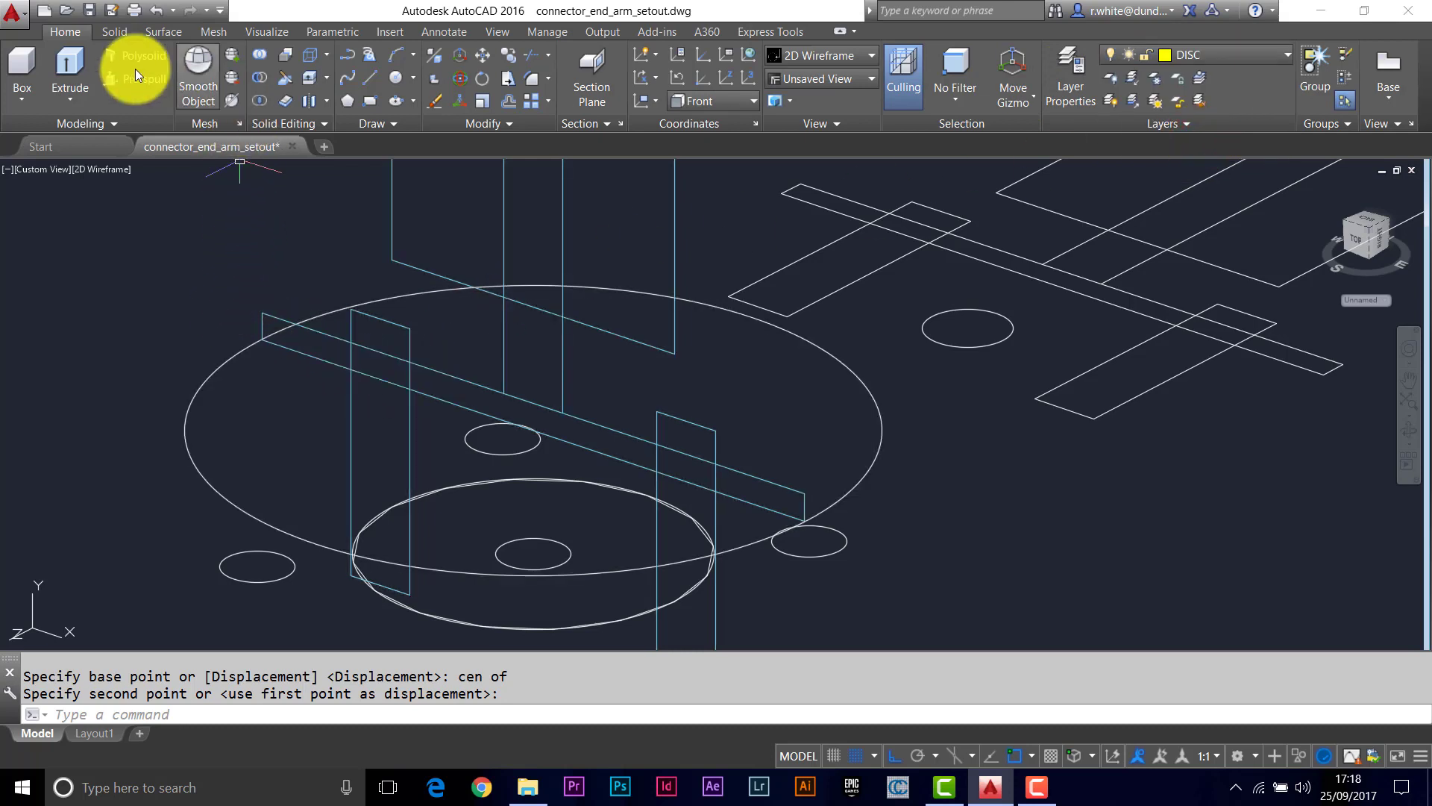
pyautogui.click(65, 62)
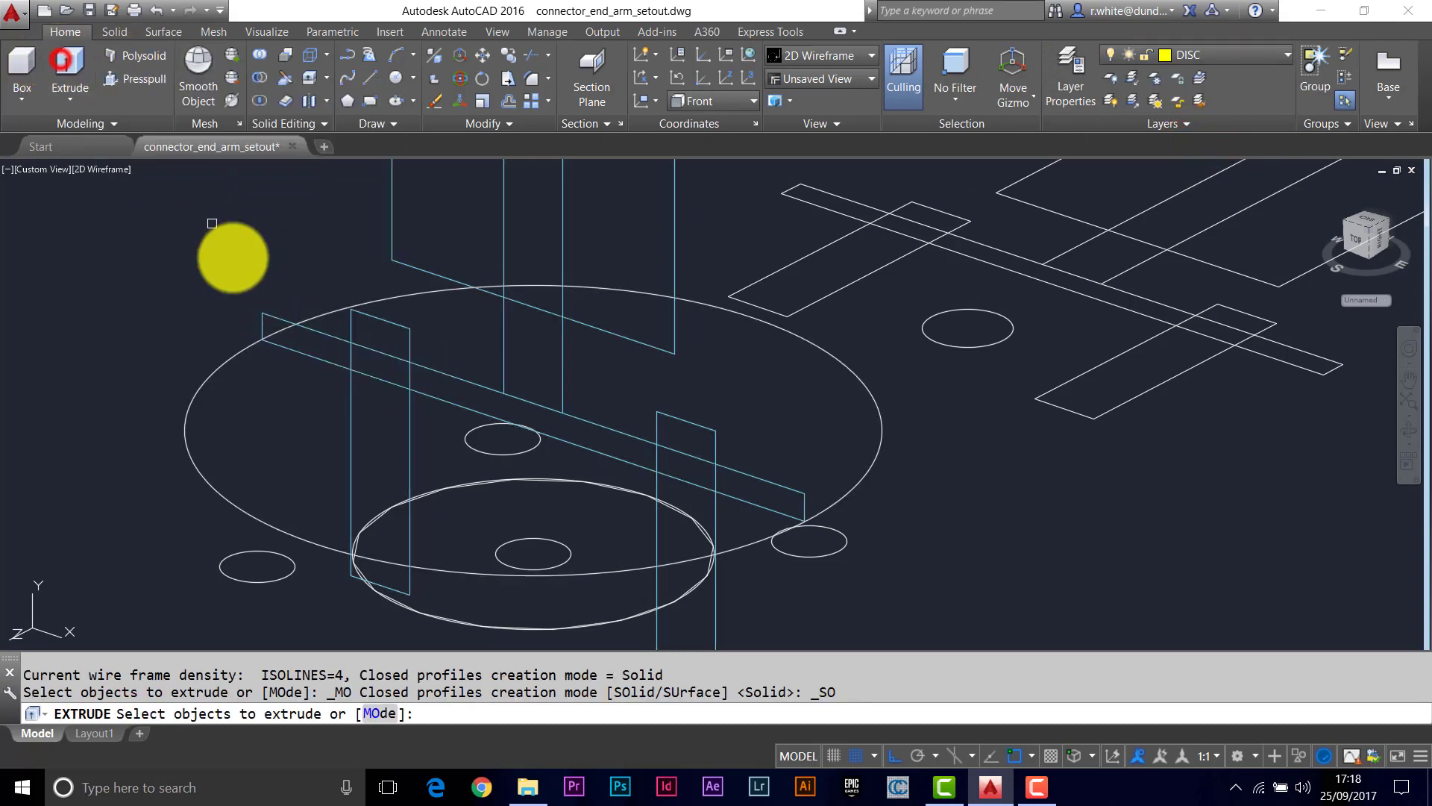
pyautogui.click(231, 358)
pyautogui.press('Return')
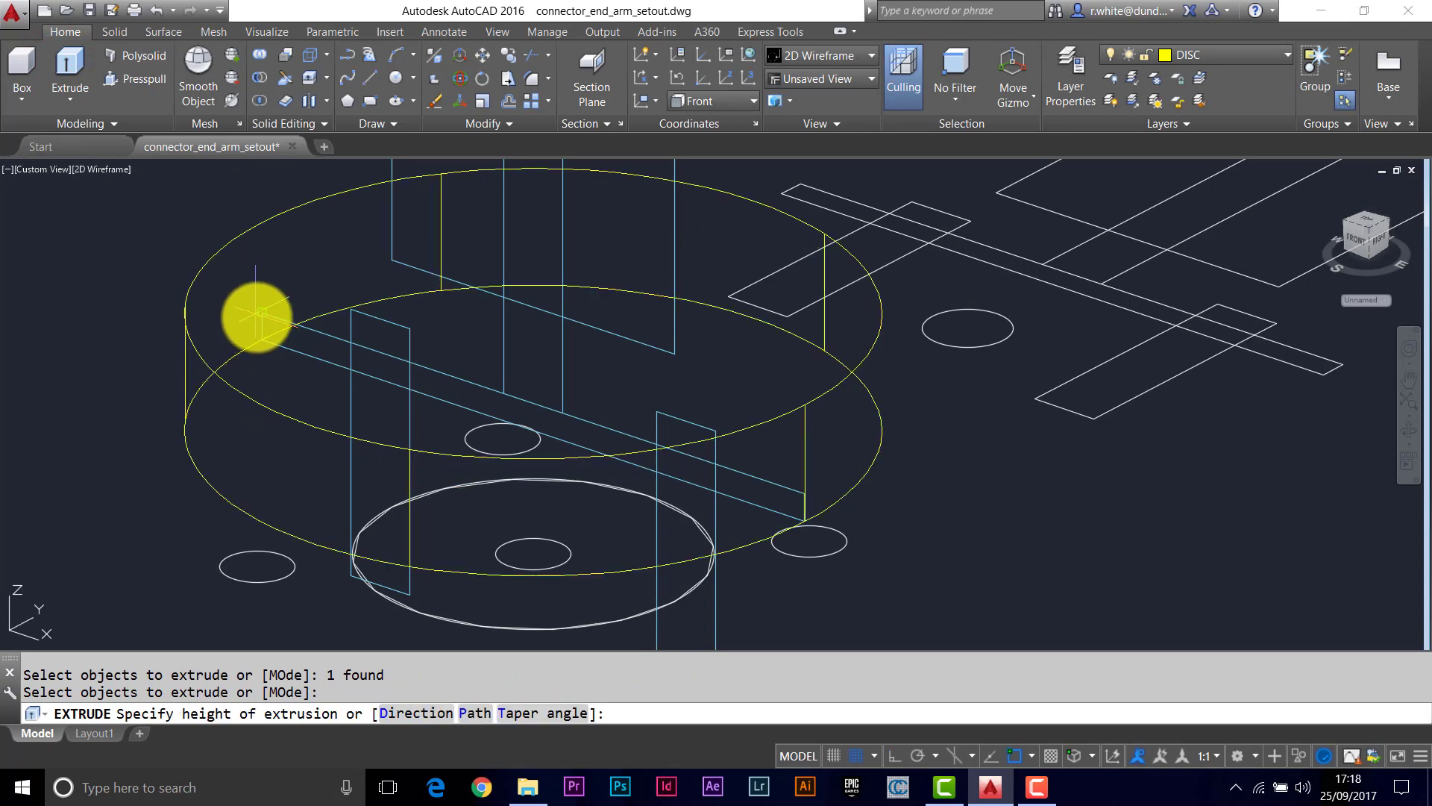
pyautogui.click(257, 313)
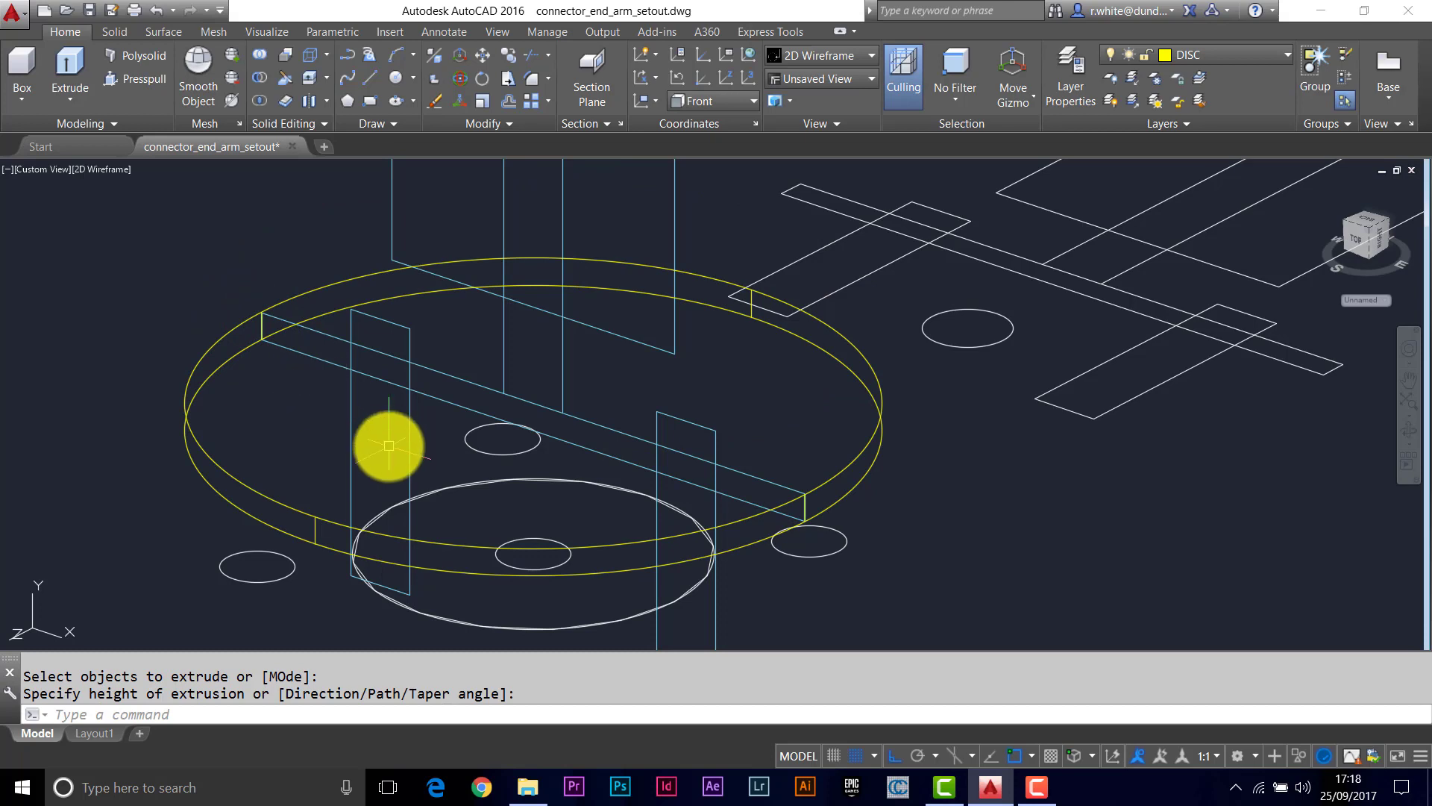
# Step: Set the UCS back to World with the legs of the upright elevation and the small plan circles in view
pyautogui.moveTo(388, 445); pyautogui.dragTo(358, 371, button='middle')
pyautogui.moveTo(383, 425); pyautogui.dragTo(477, 374, button='middle')
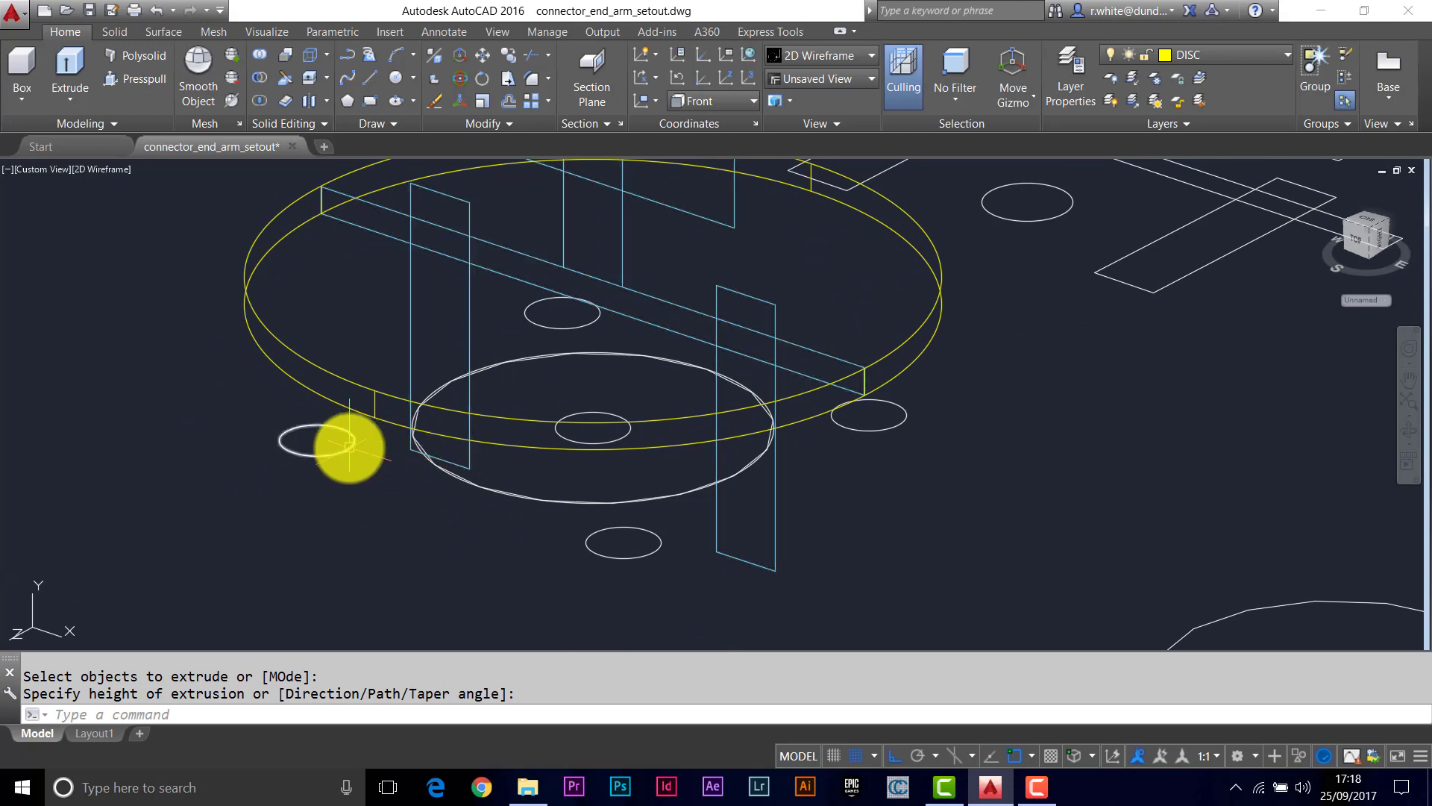
pyautogui.scroll(-4, 367, 438)
pyautogui.moveTo(378, 425); pyautogui.dragTo(446, 440, button='middle')
pyautogui.scroll(5, 434, 454)
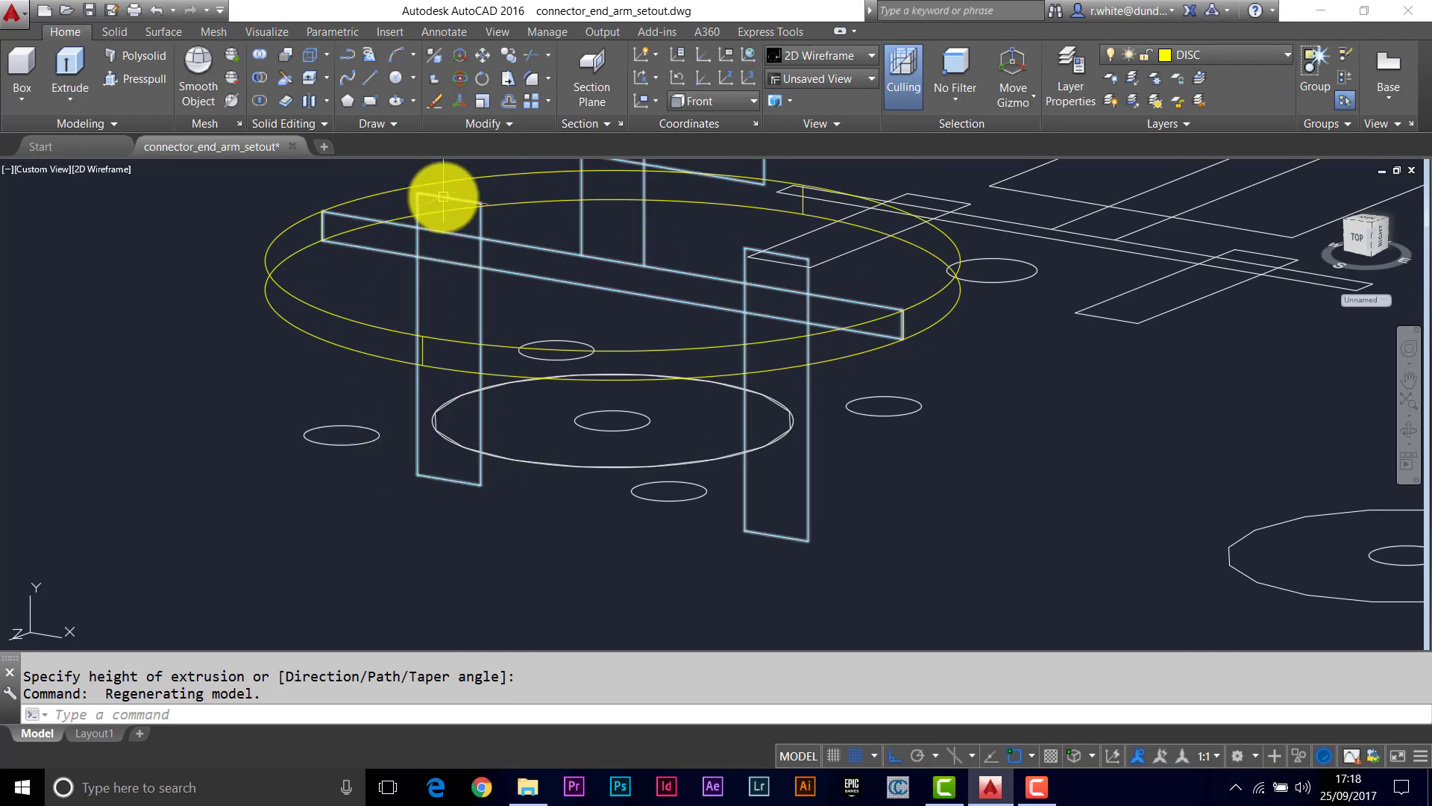
pyautogui.keyDown('shift'); pyautogui.moveTo(480, 304); pyautogui.dragTo(492, 444, button='middle'); pyautogui.keyUp('shift')
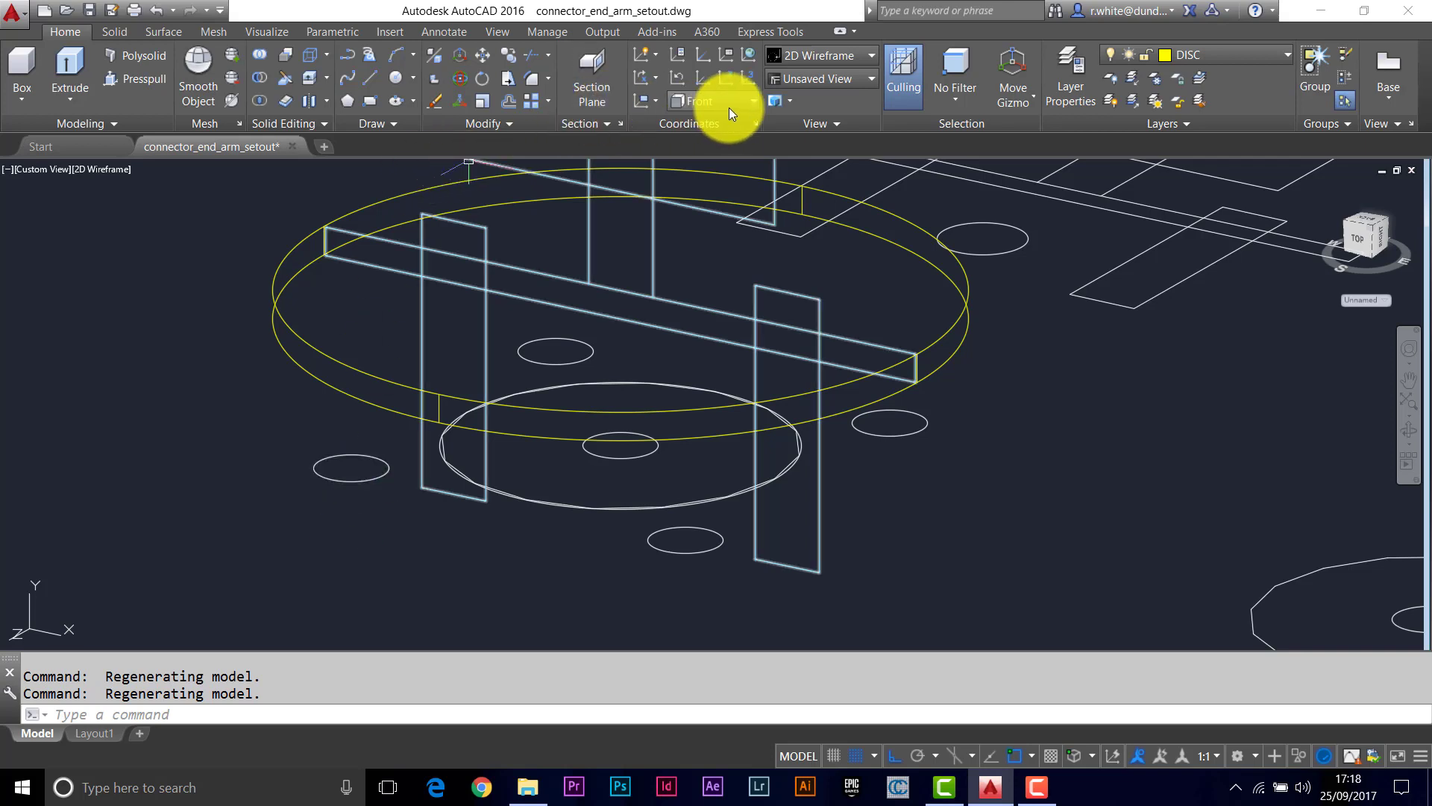
pyautogui.click(754, 100)
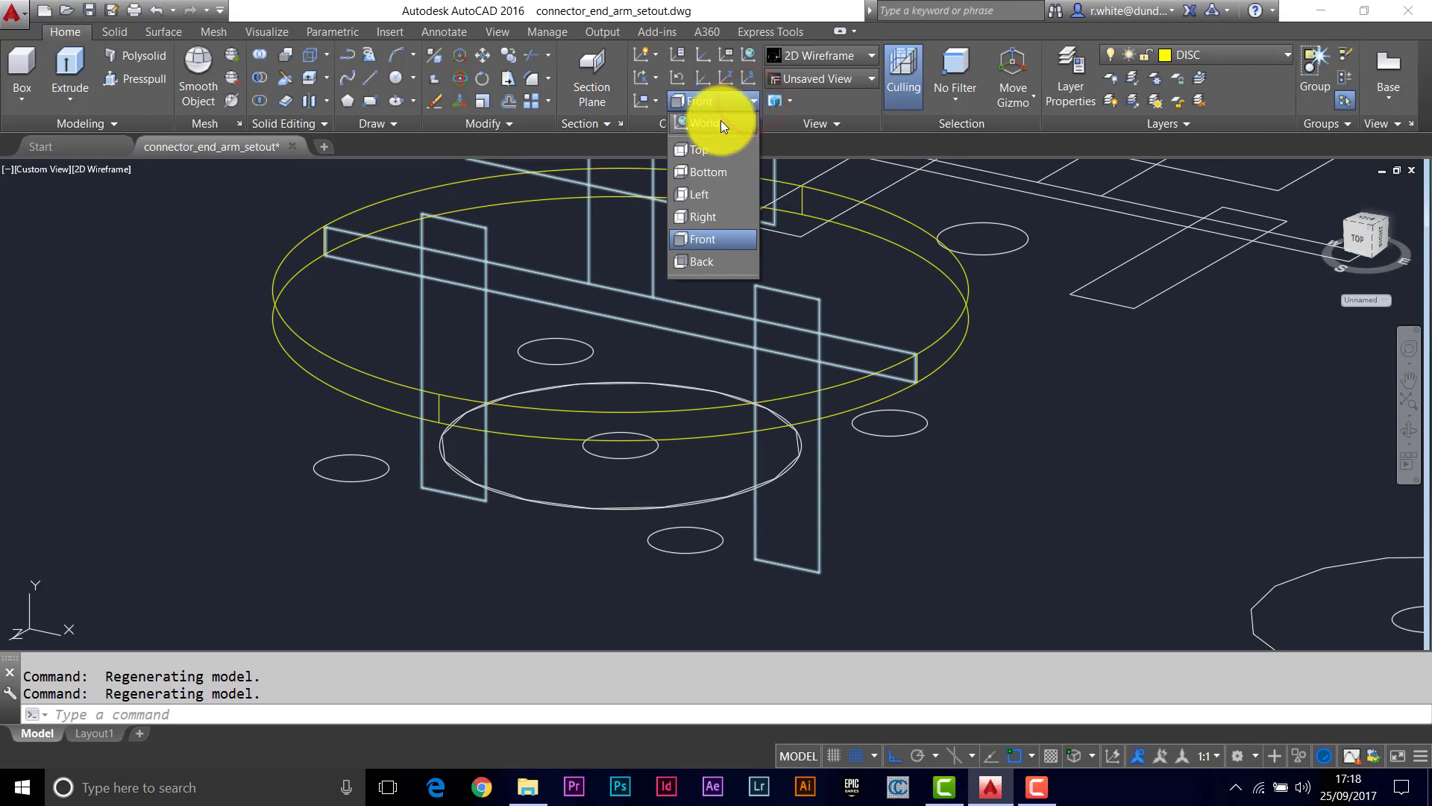
pyautogui.click(721, 121)
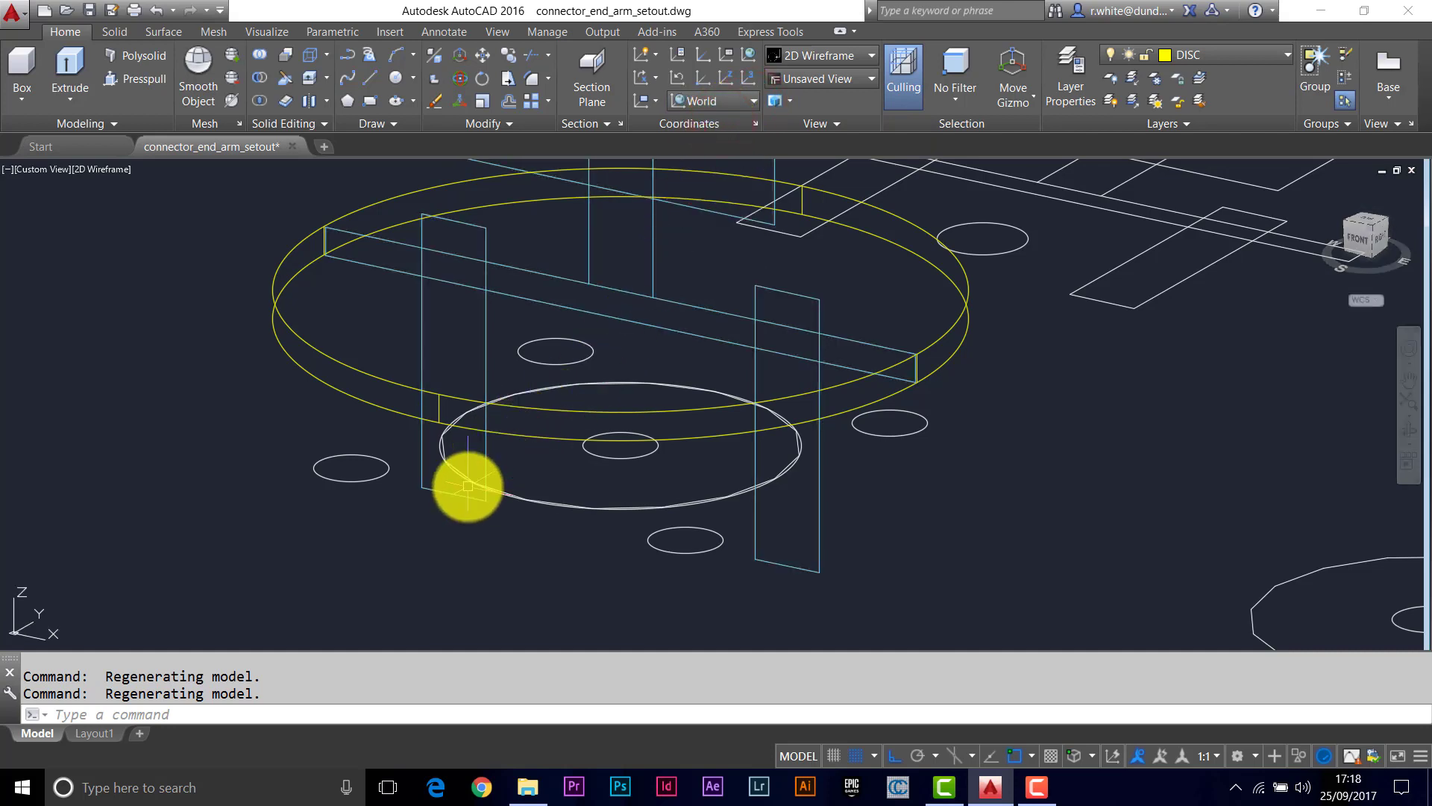
# Step: Draw a polyline from the outer bottom corner of one elevation leg to the centre of the adjacent small plan circle
pyautogui.write('pl')
pyautogui.press('Return')
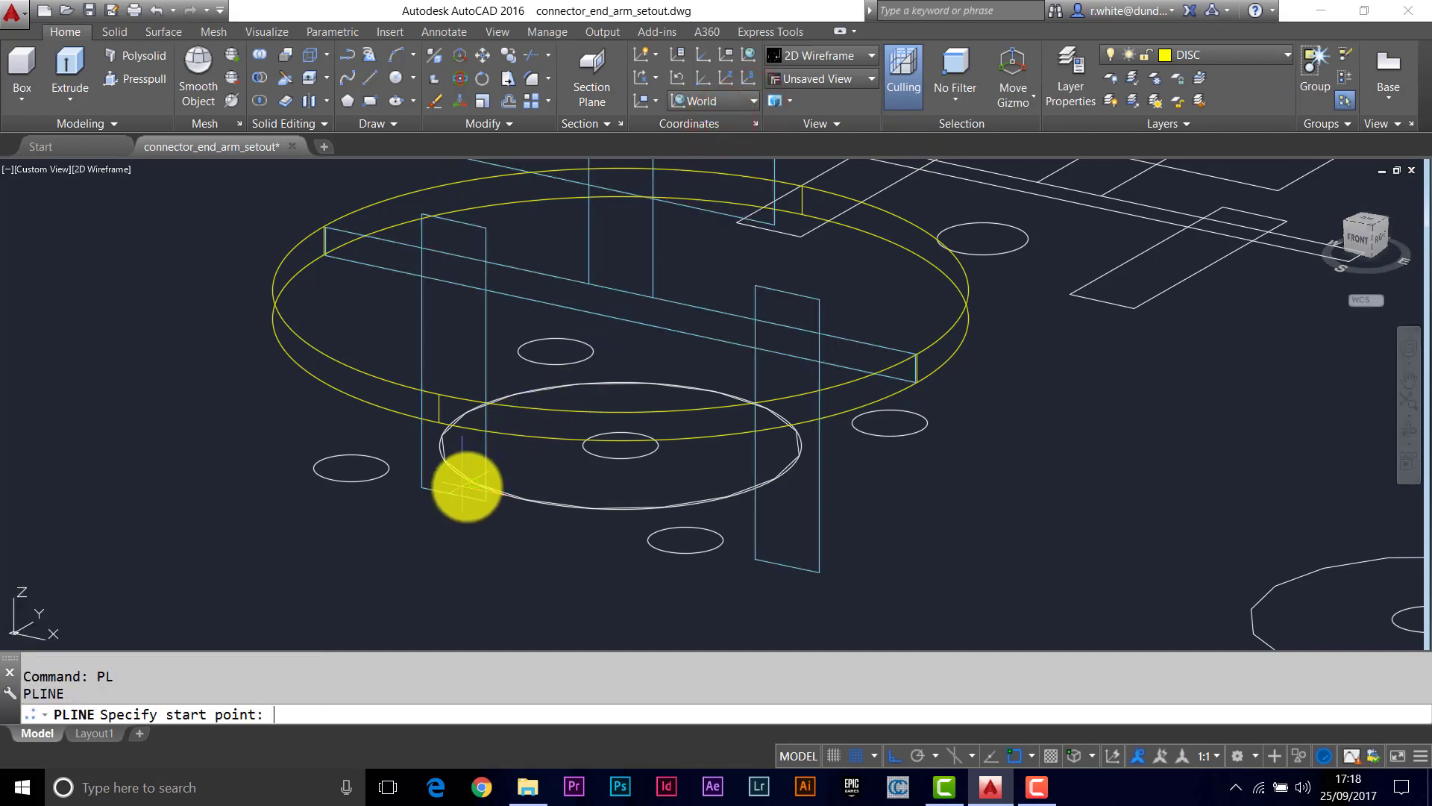
pyautogui.click(422, 487)
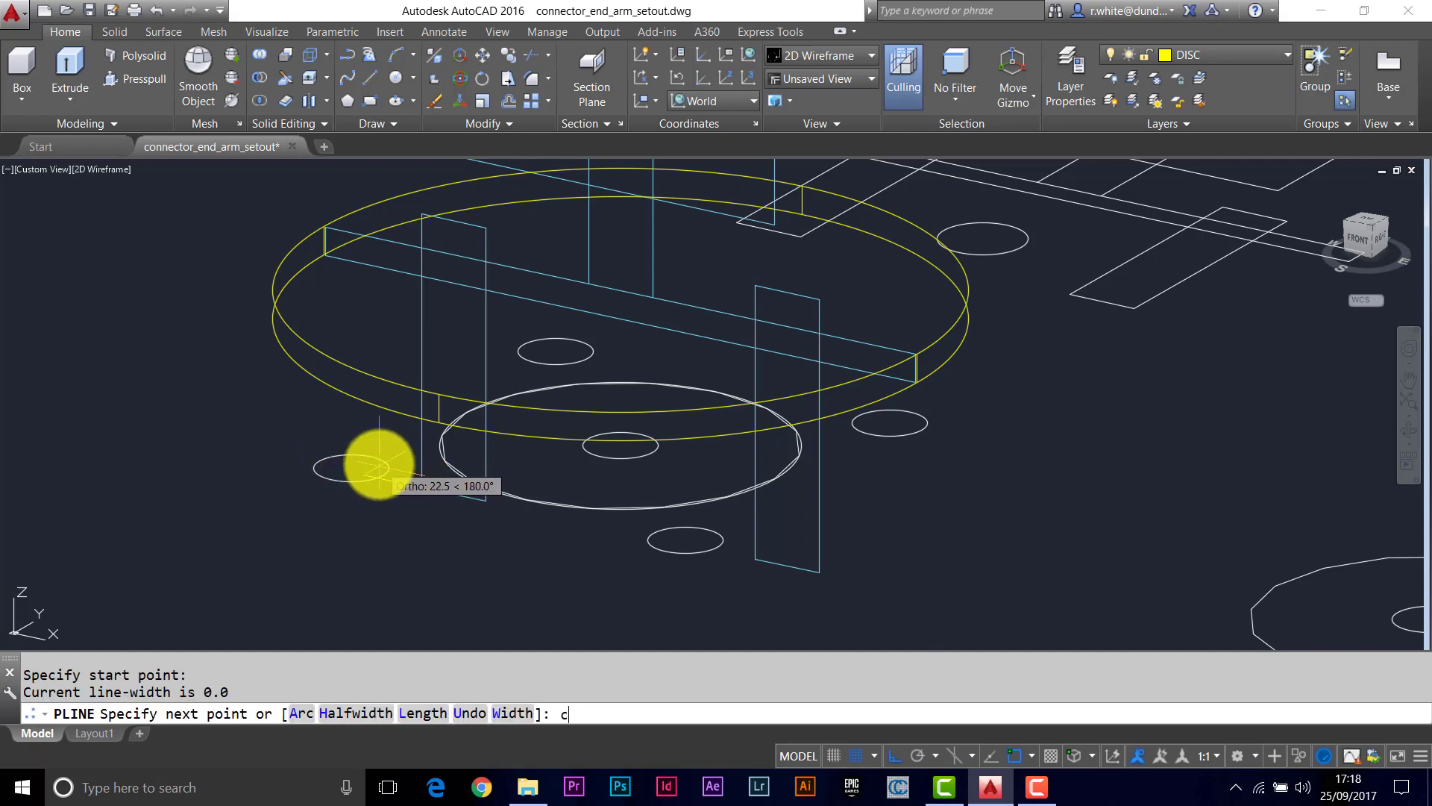
pyautogui.press('Return')
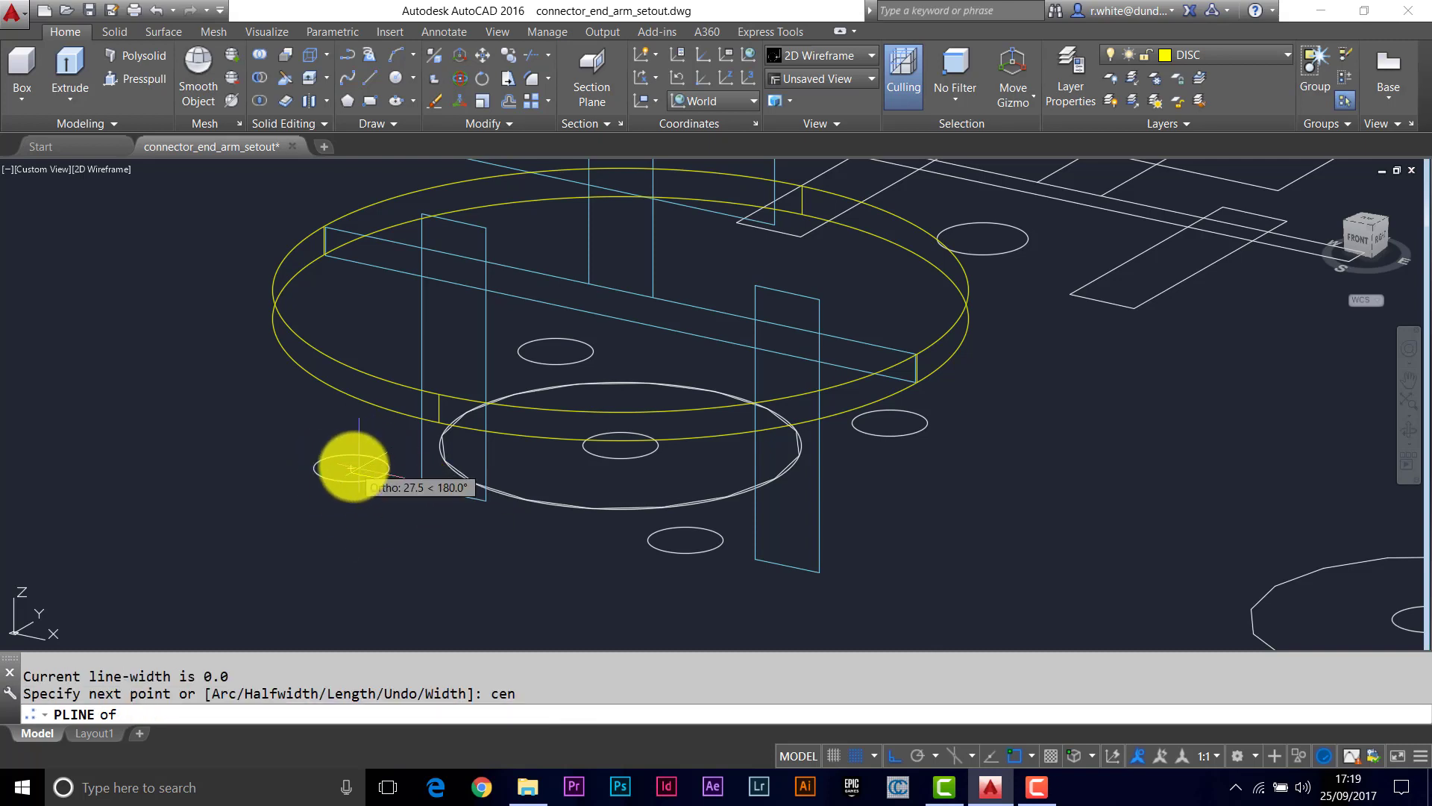
pyautogui.click(353, 466)
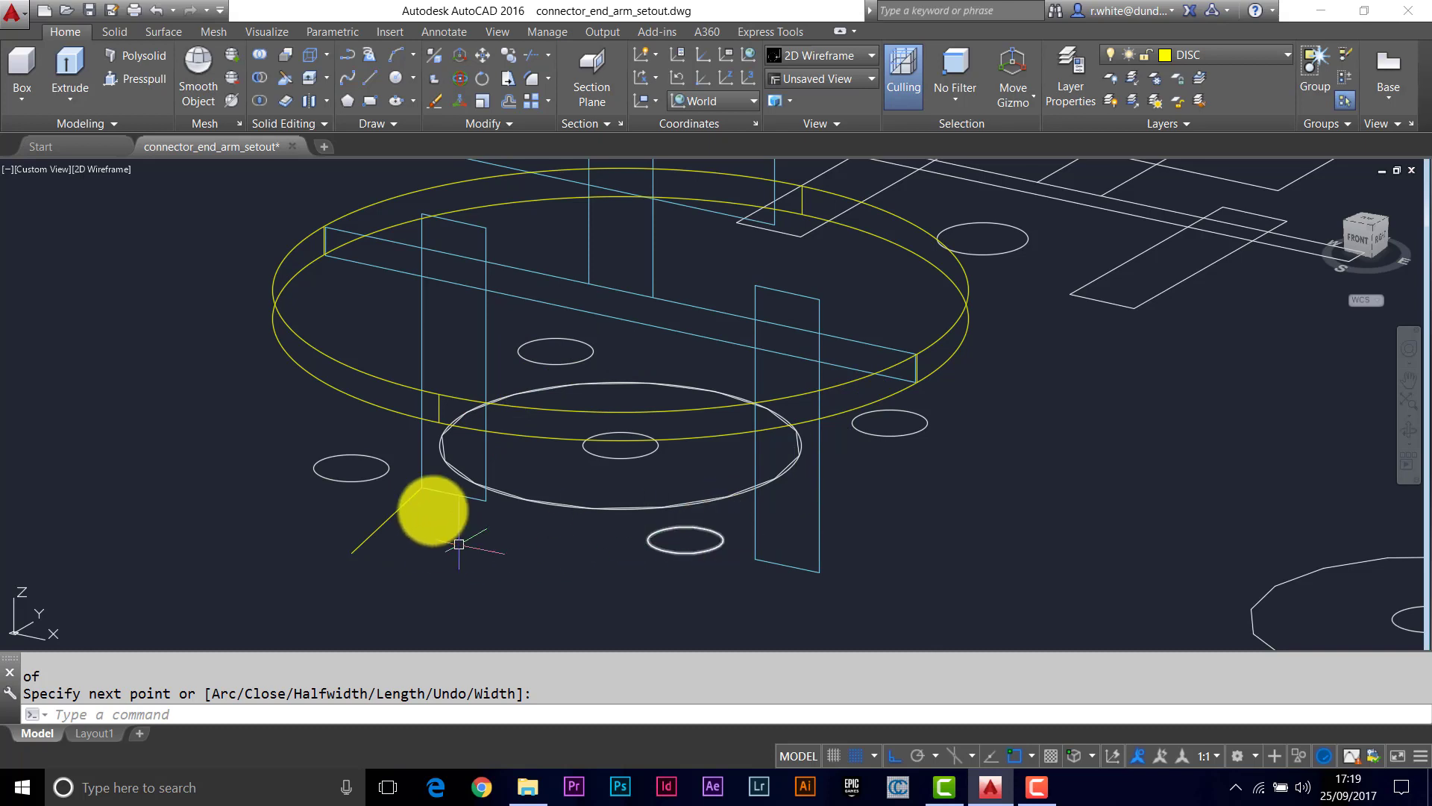
pyautogui.press('Return')
# Step: Erase the faceted outline overlapping the smooth inner circle of the plan
pyautogui.write('e')
pyautogui.press('Return')
pyautogui.click(514, 490)
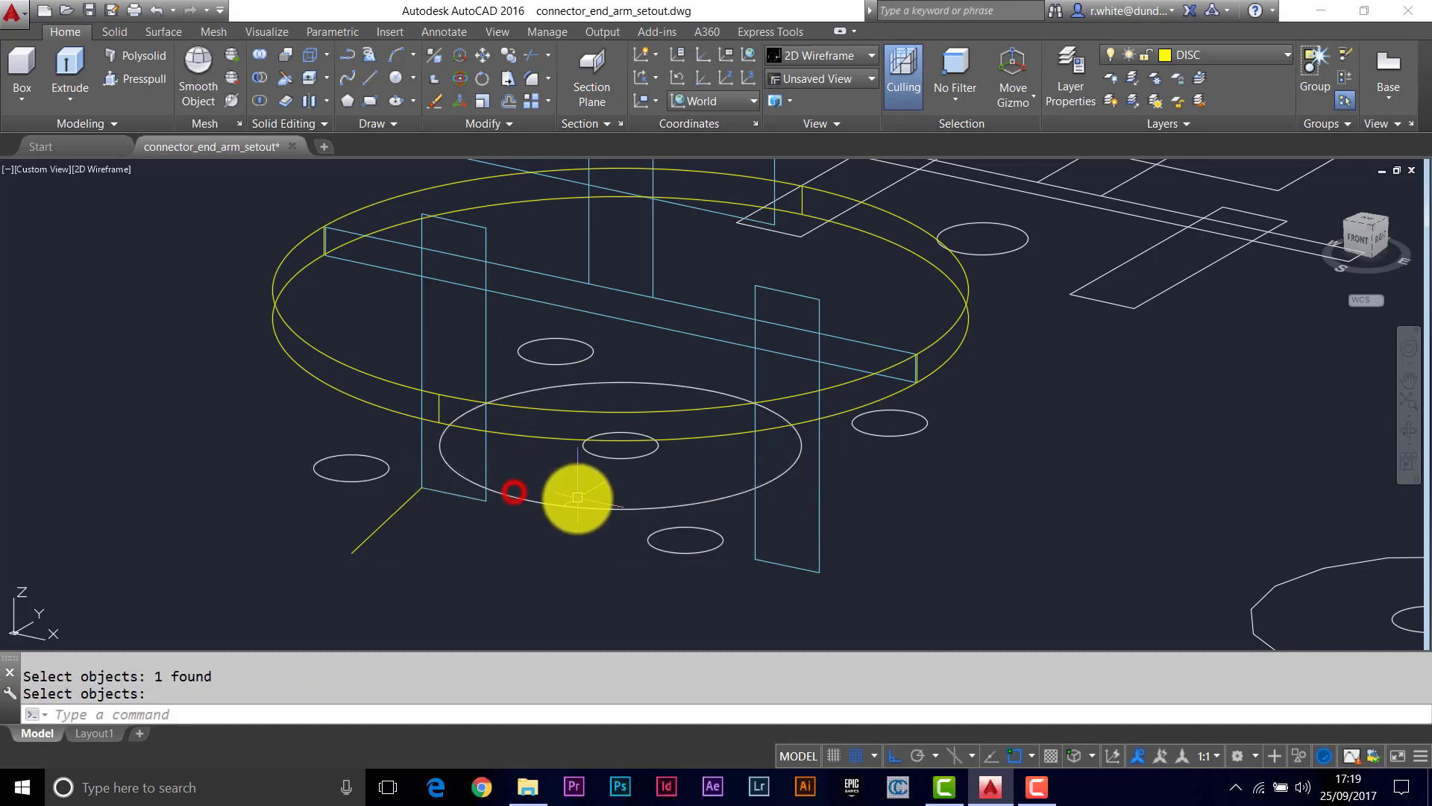
pyautogui.press('Return')
# Step: Move the four small plan circles together from one circle's centre to the end of the polyline drawn from the elevation leg's bottom corner
pyautogui.write('m')
pyautogui.press('Return')
pyautogui.click(337, 483)
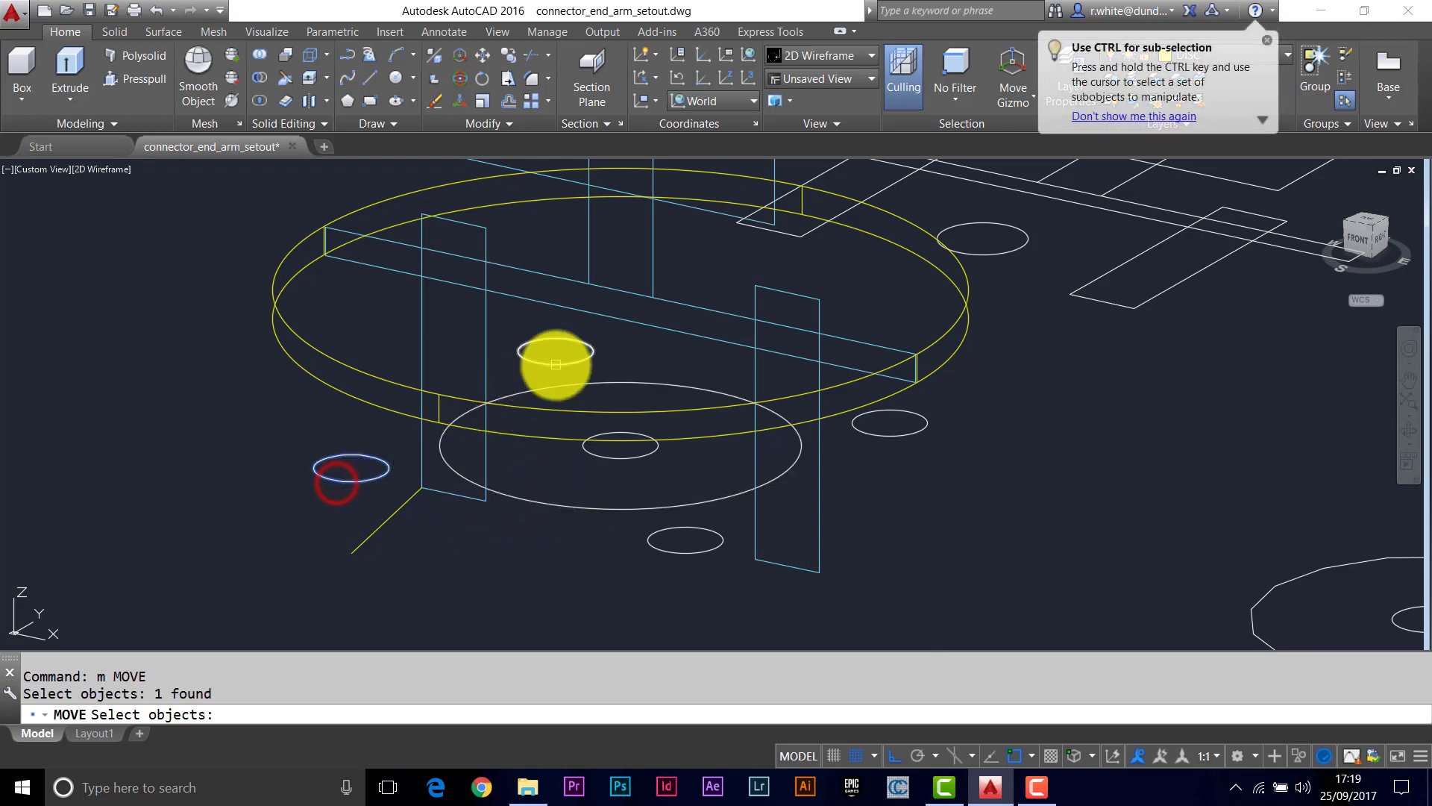
pyautogui.click(557, 361)
pyautogui.click(896, 436)
pyautogui.click(717, 535)
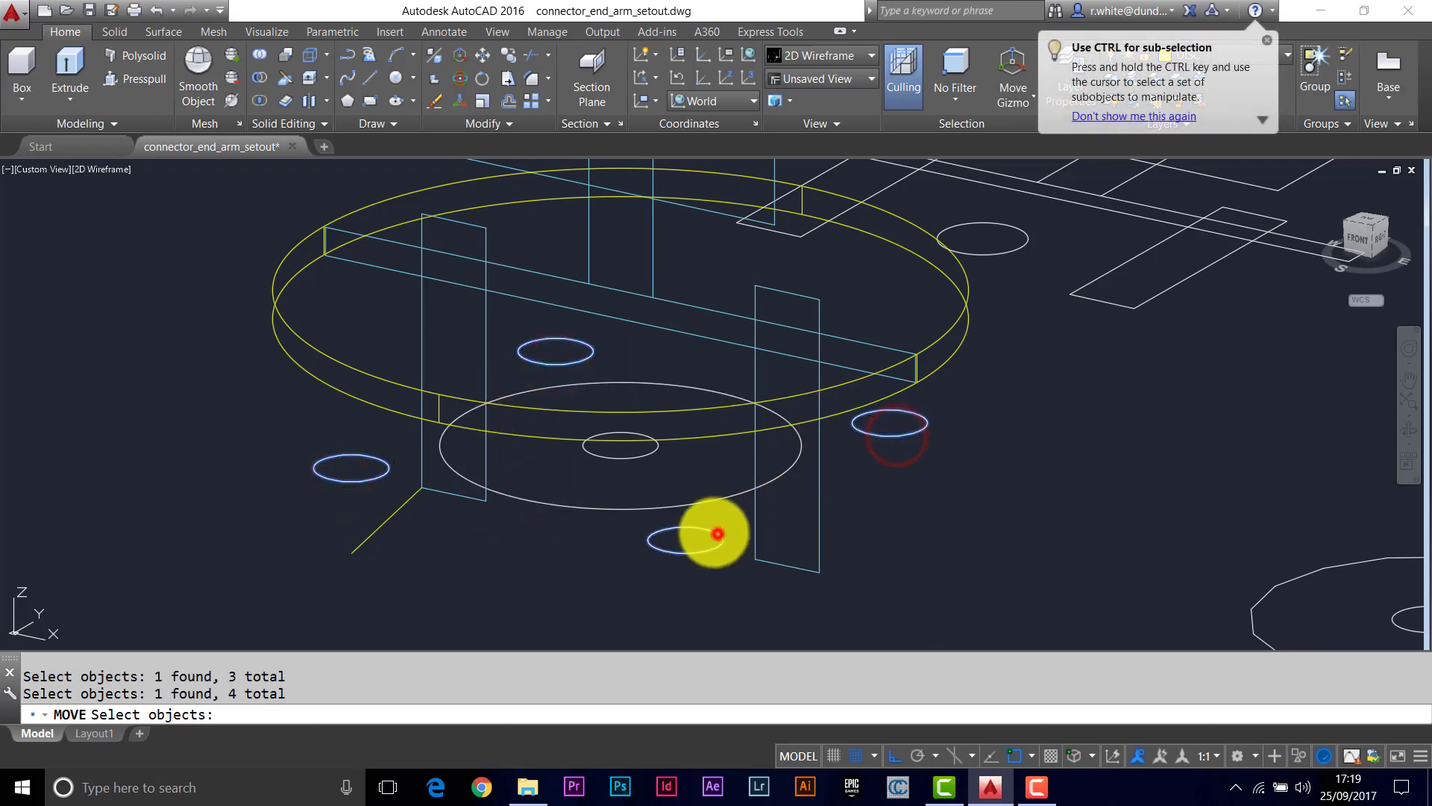
pyautogui.press('Return')
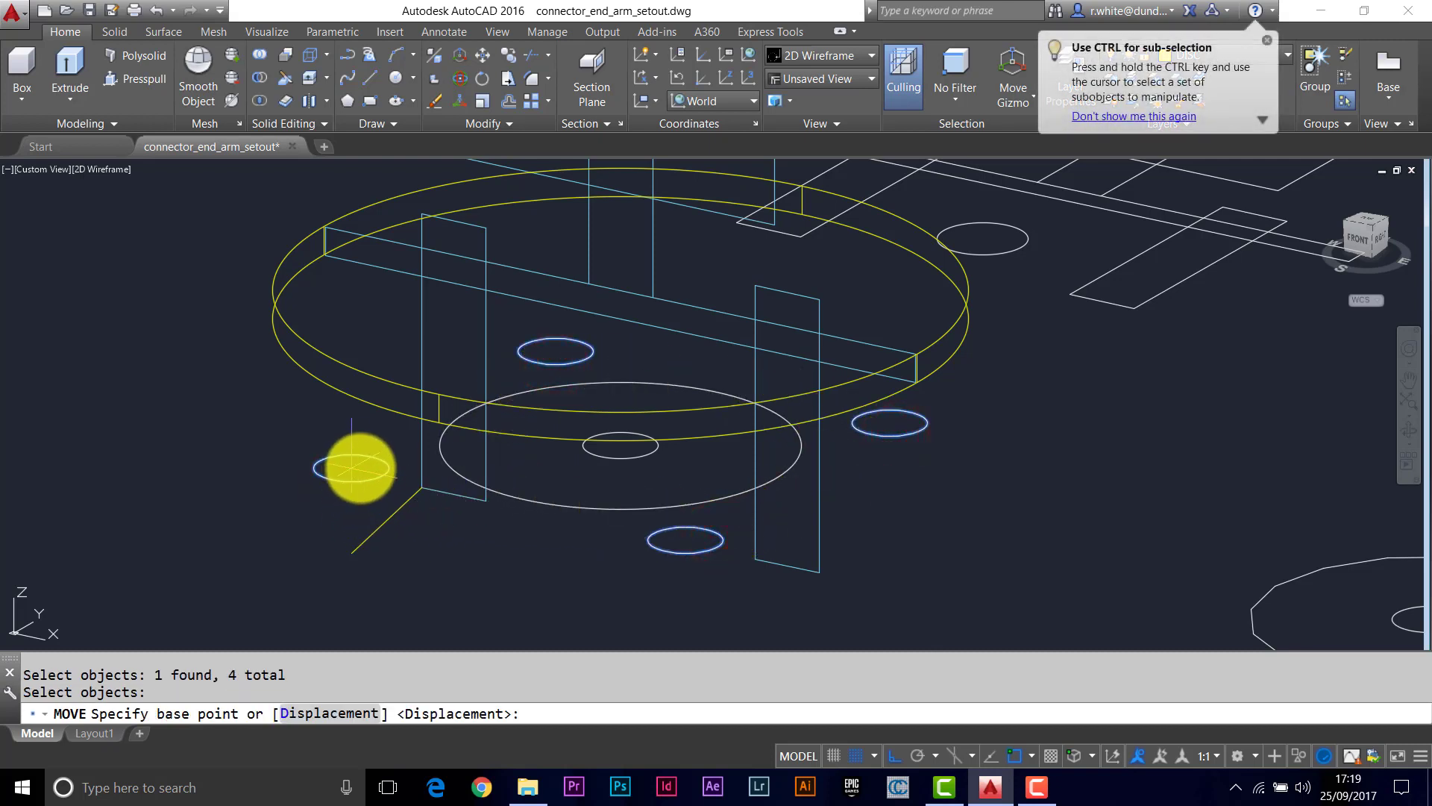
pyautogui.write('cen')
pyautogui.press('Return')
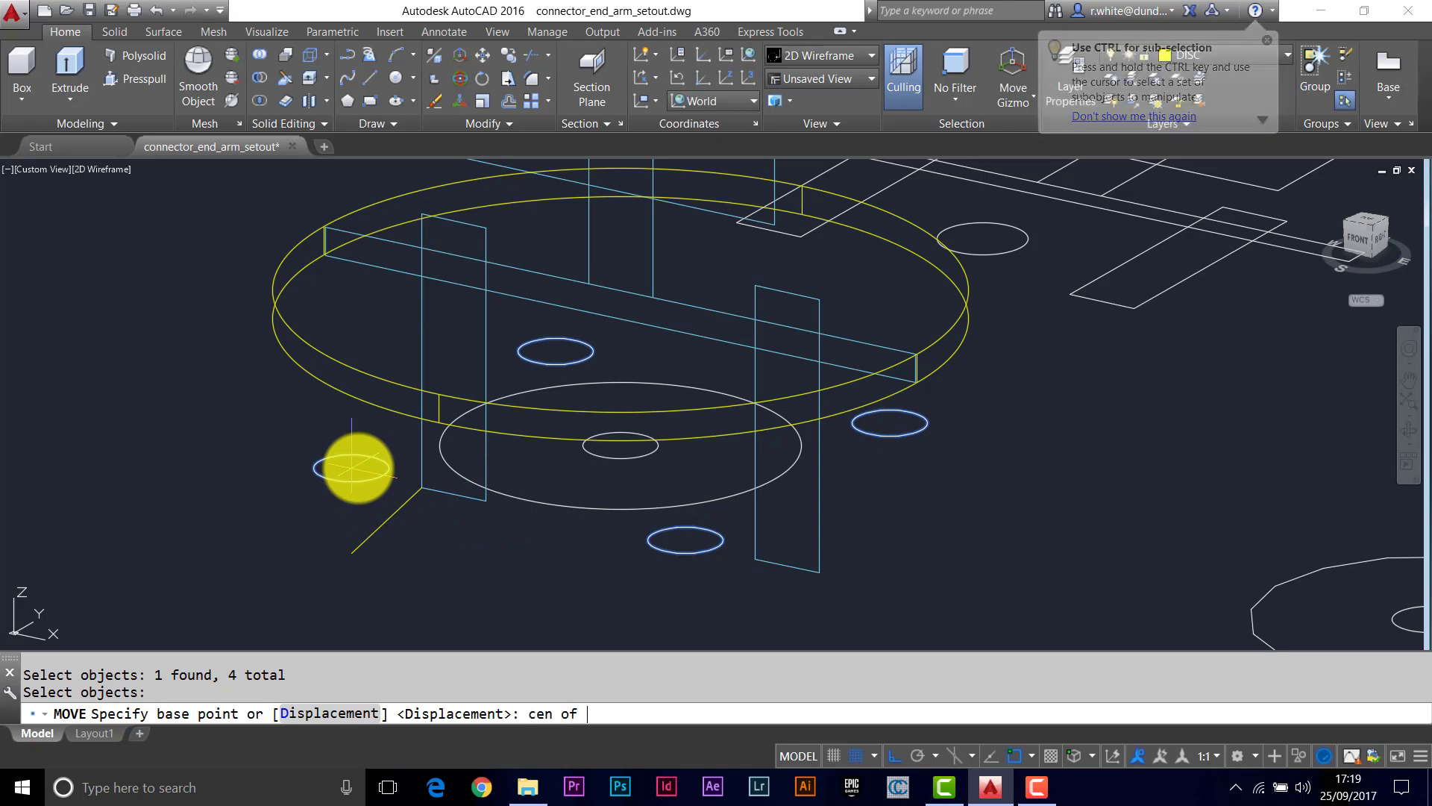
pyautogui.click(351, 468)
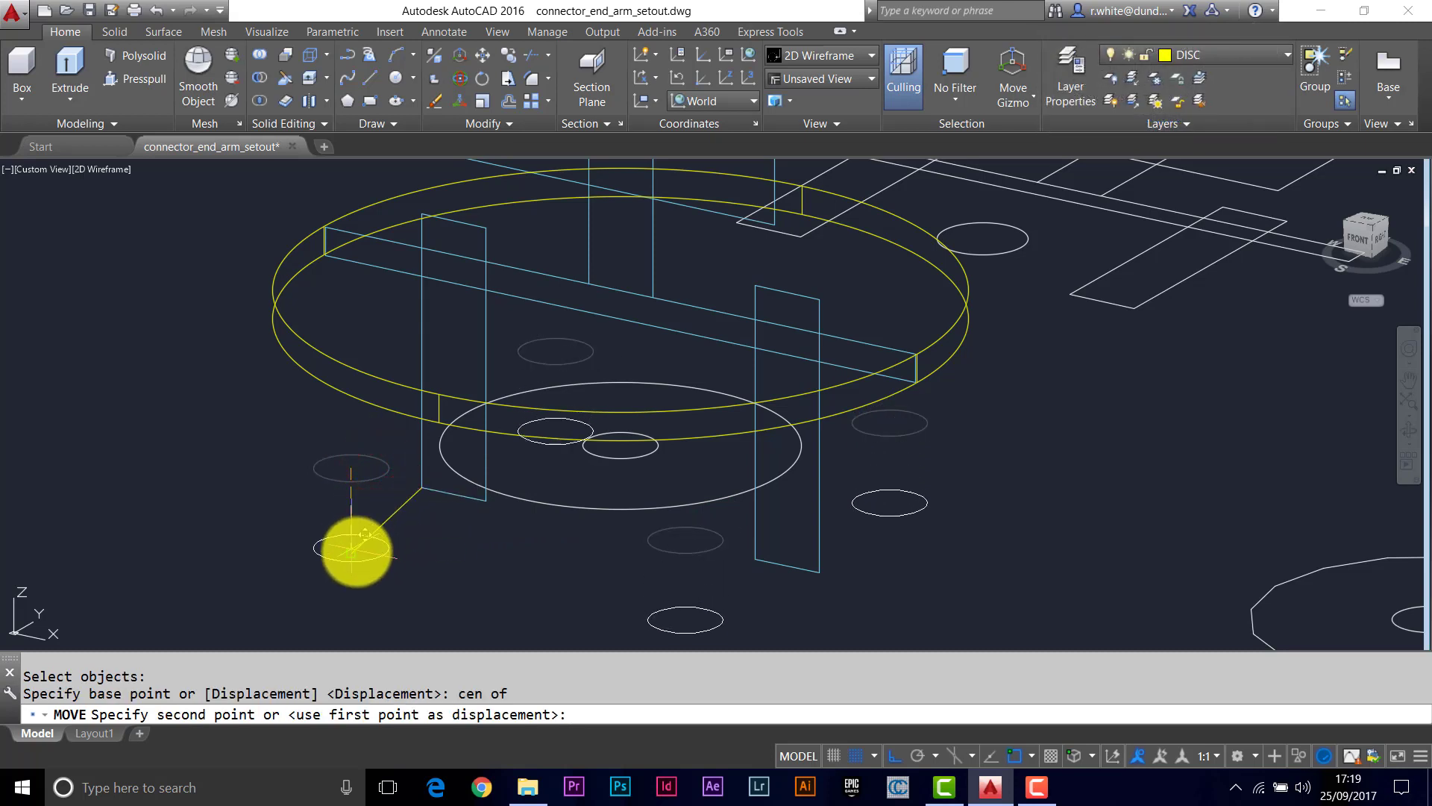
pyautogui.click(356, 551)
pyautogui.moveTo(522, 521)
pyautogui.keyDown('shift'); pyautogui.mouseDown(button='middle')
pyautogui.moveTo(597, 527)
pyautogui.moveTo(697, 470)
pyautogui.moveTo(742, 477)
pyautogui.moveTo(495, 512)
pyautogui.moveTo(512, 502)
pyautogui.mouseUp(button='middle'); pyautogui.keyUp('shift')
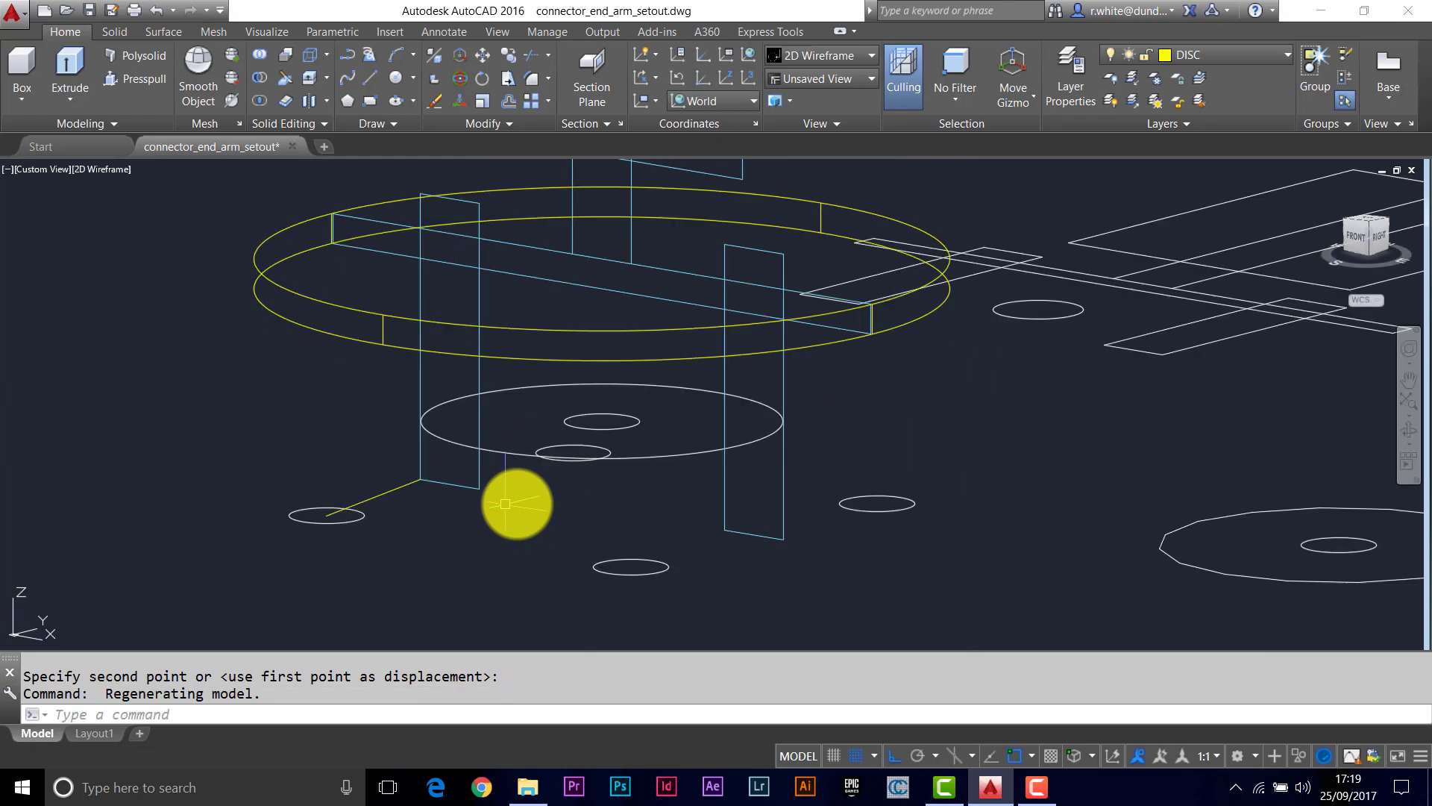
# Step: Make the BOLT layer current and extrude the four small circles up to the top corner of the elevation leg
pyautogui.click(1231, 52)
pyautogui.click(1203, 97)
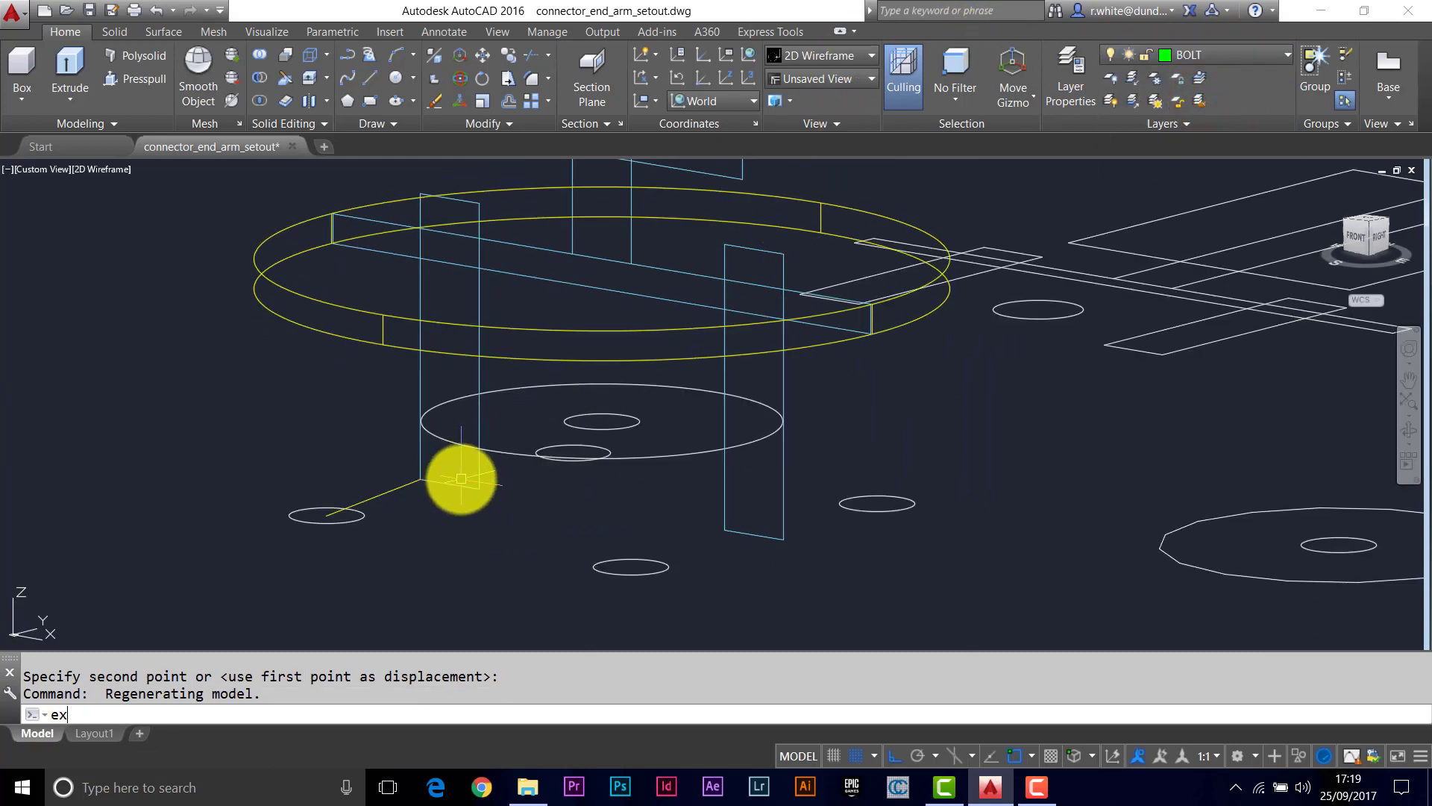
pyautogui.write('ext')
pyautogui.press('Return')
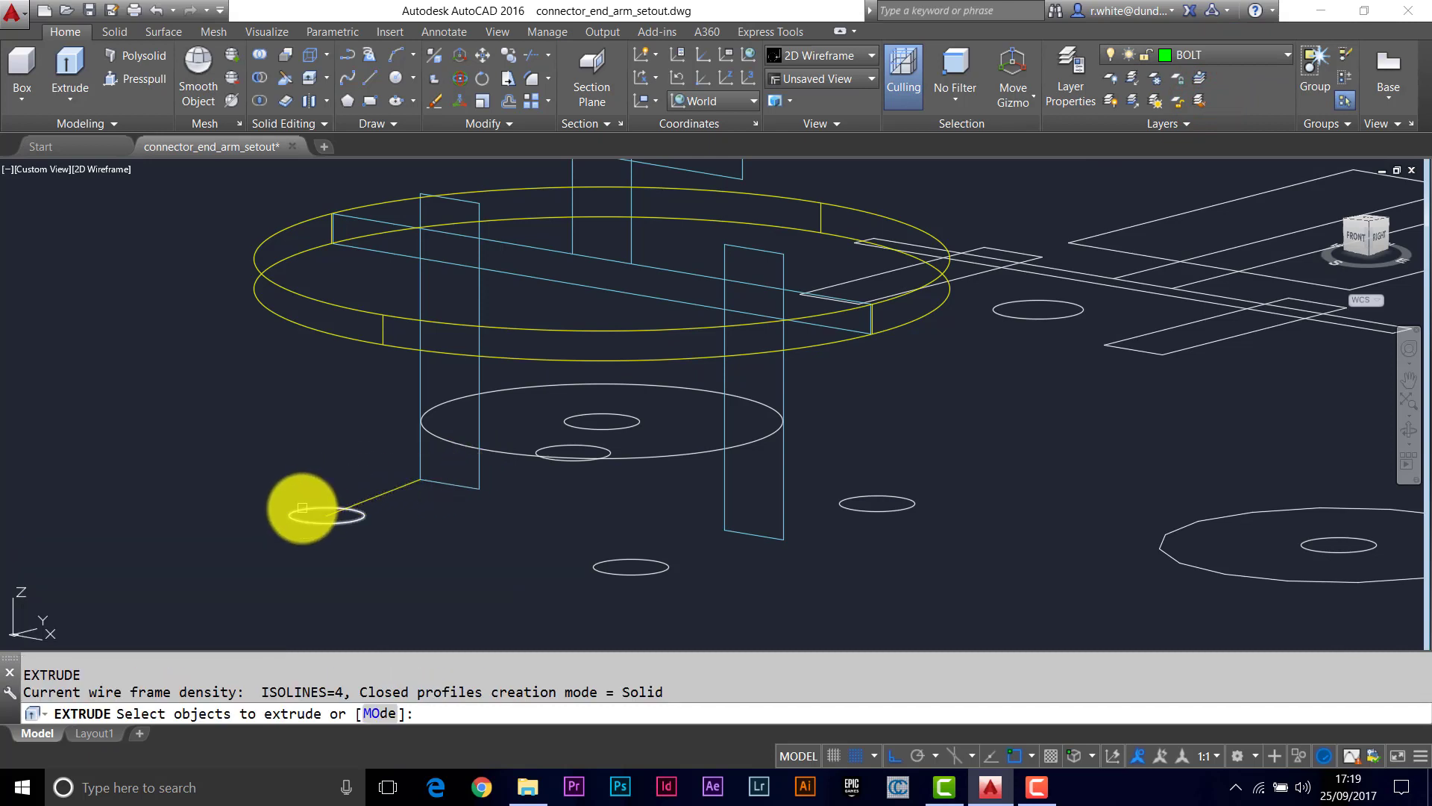
pyautogui.click(302, 509)
pyautogui.click(560, 447)
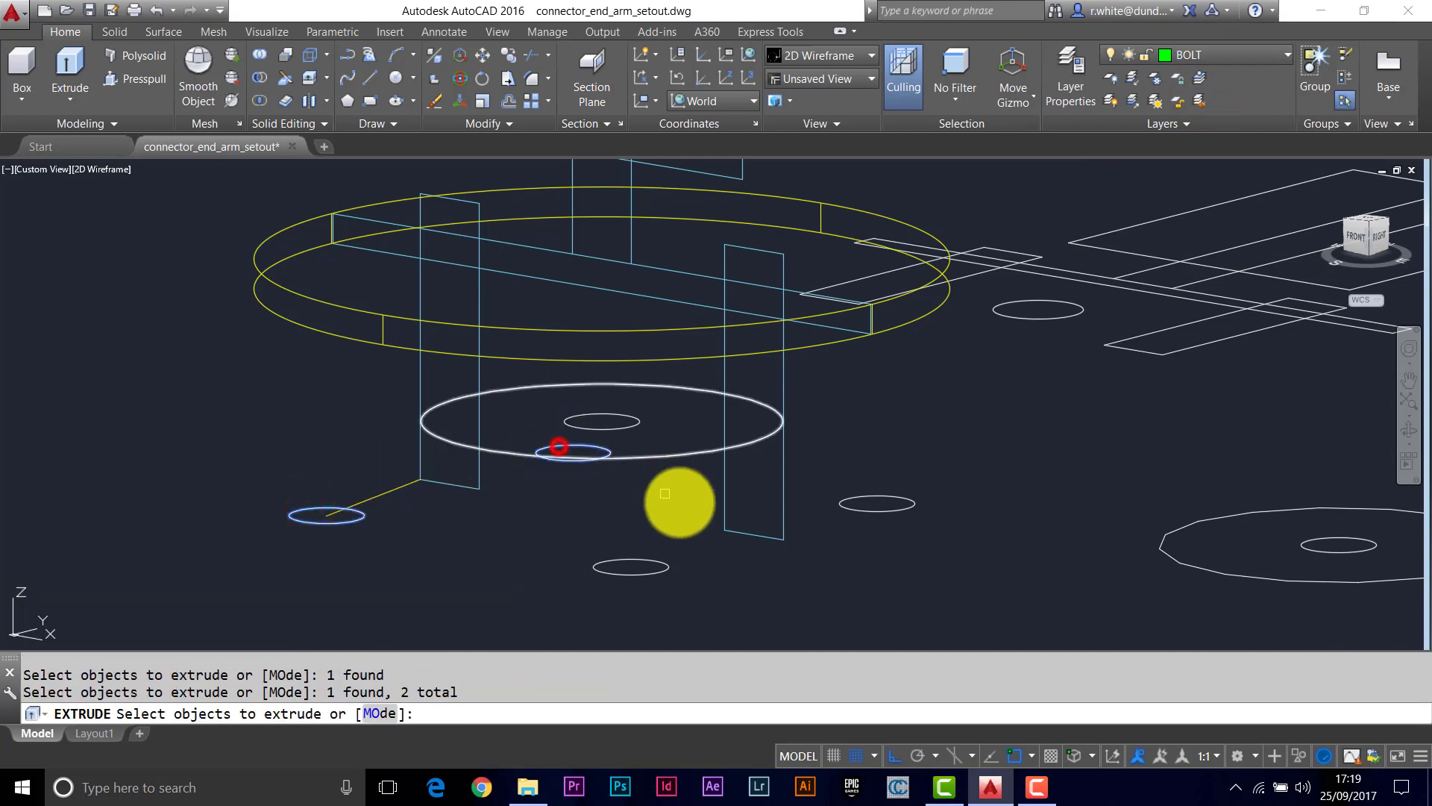
pyautogui.click(633, 561)
pyautogui.click(857, 495)
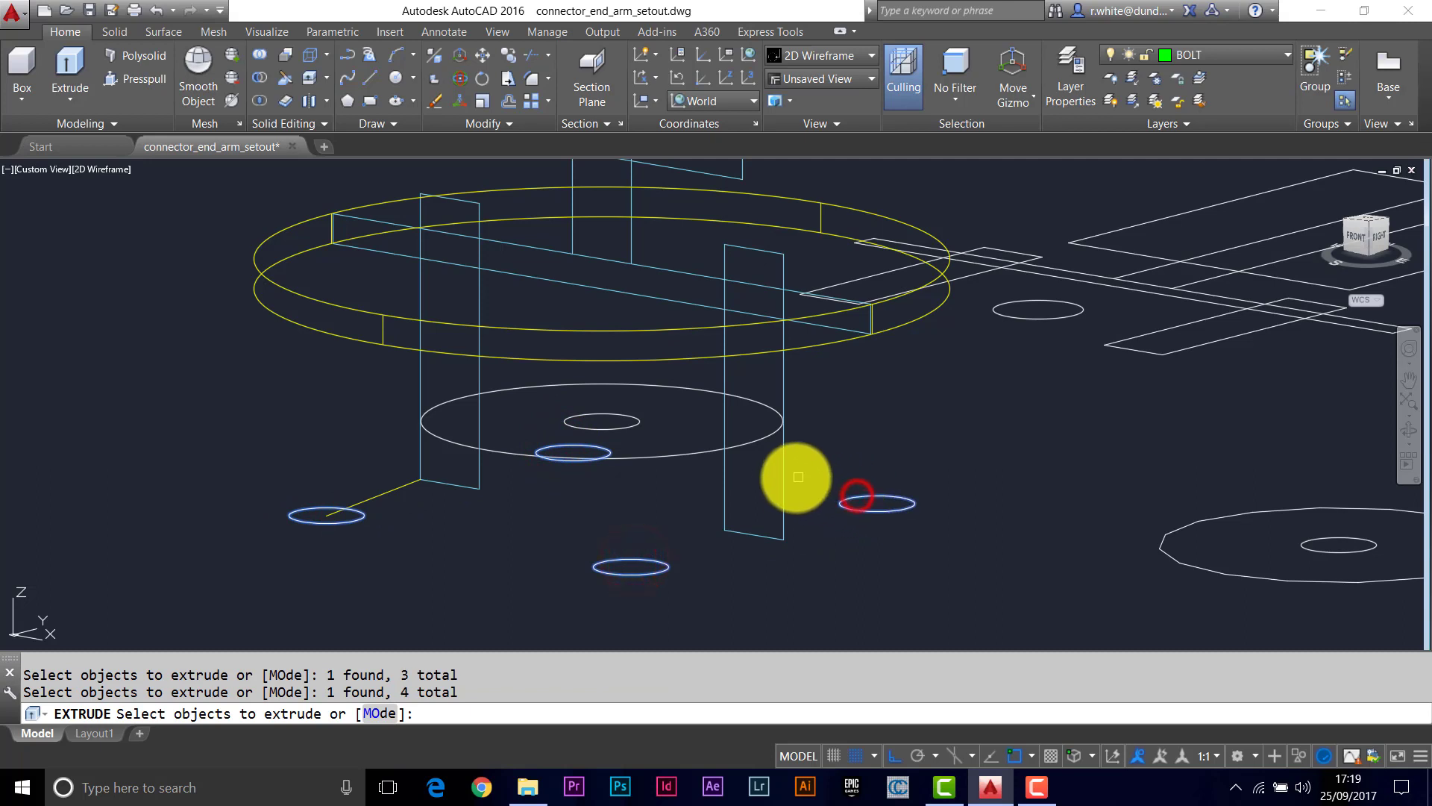
pyautogui.press('Return')
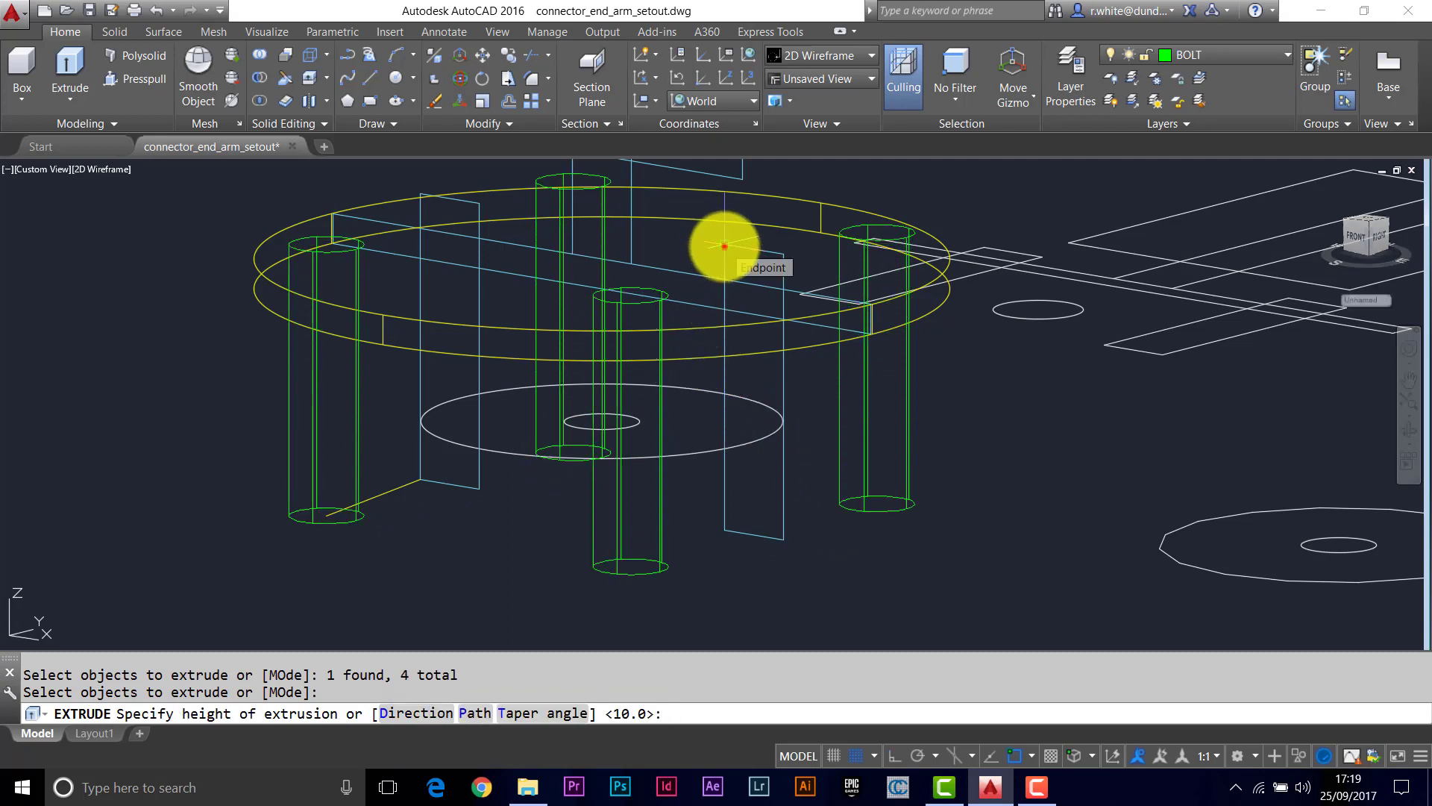
pyautogui.click(724, 246)
pyautogui.keyDown('shift'); pyautogui.moveTo(553, 352); pyautogui.dragTo(549, 409, button='middle'); pyautogui.keyUp('shift')
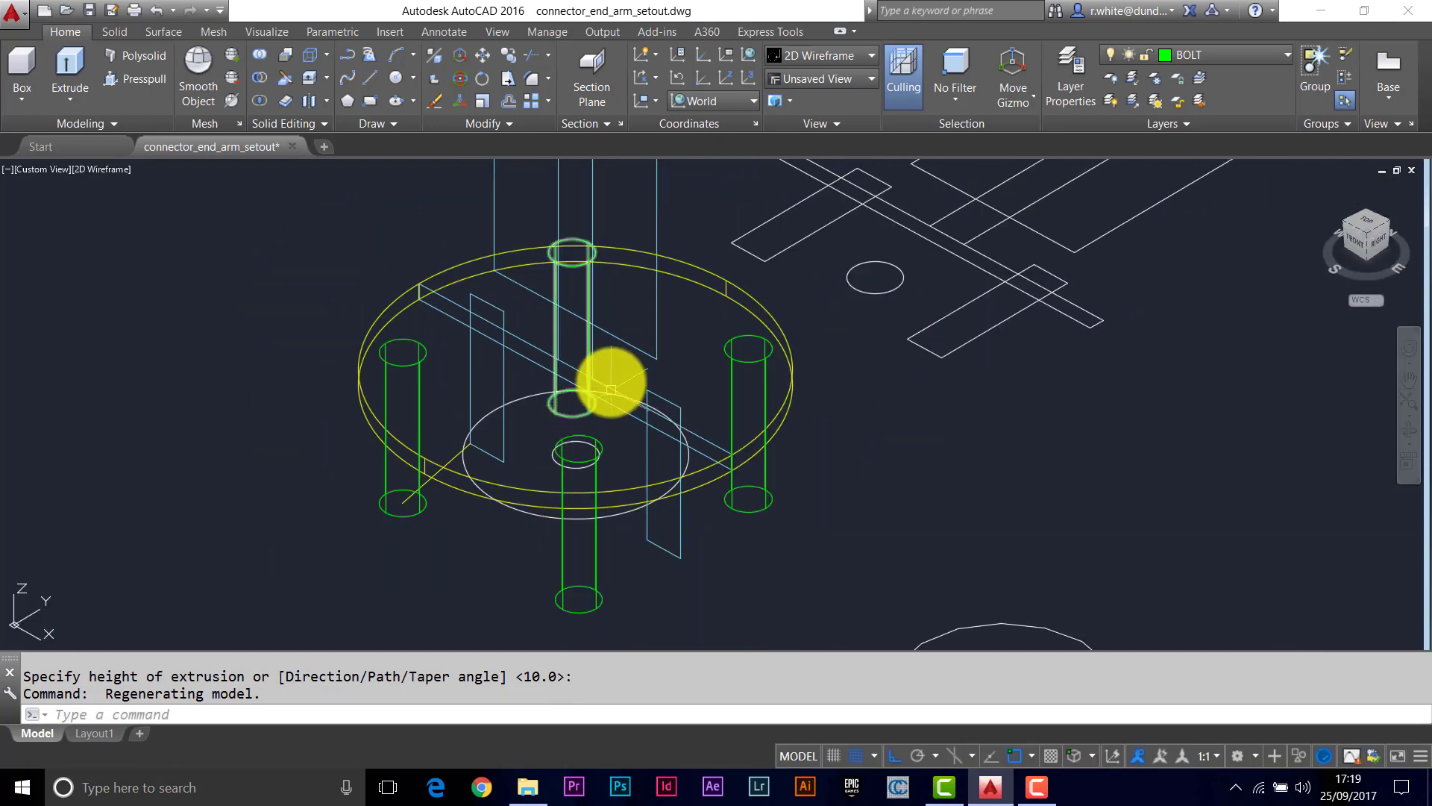
# Step: Display the model in the Shaded with edges visual style to inspect the disc and bolts
pyautogui.click(97, 169)
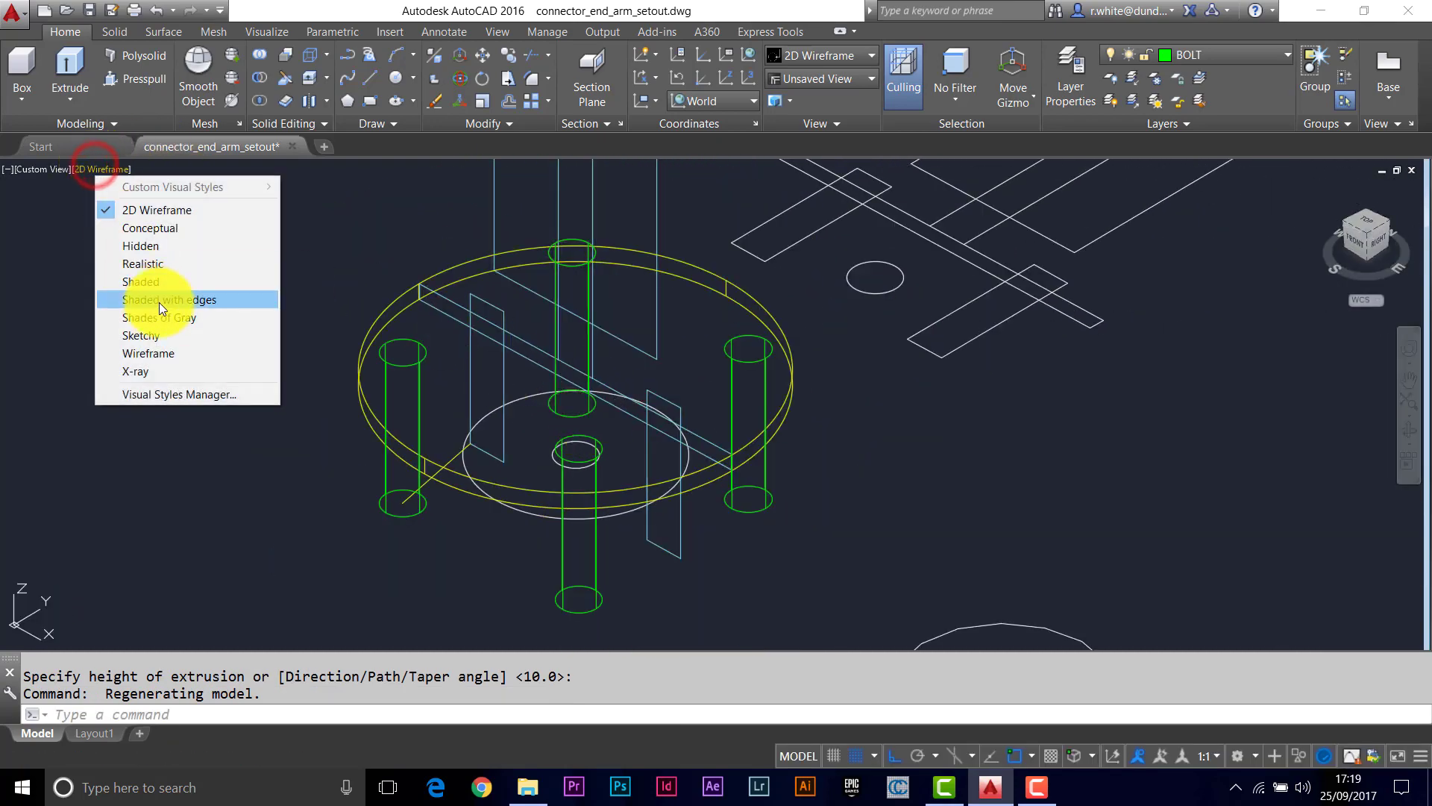
pyautogui.click(159, 301)
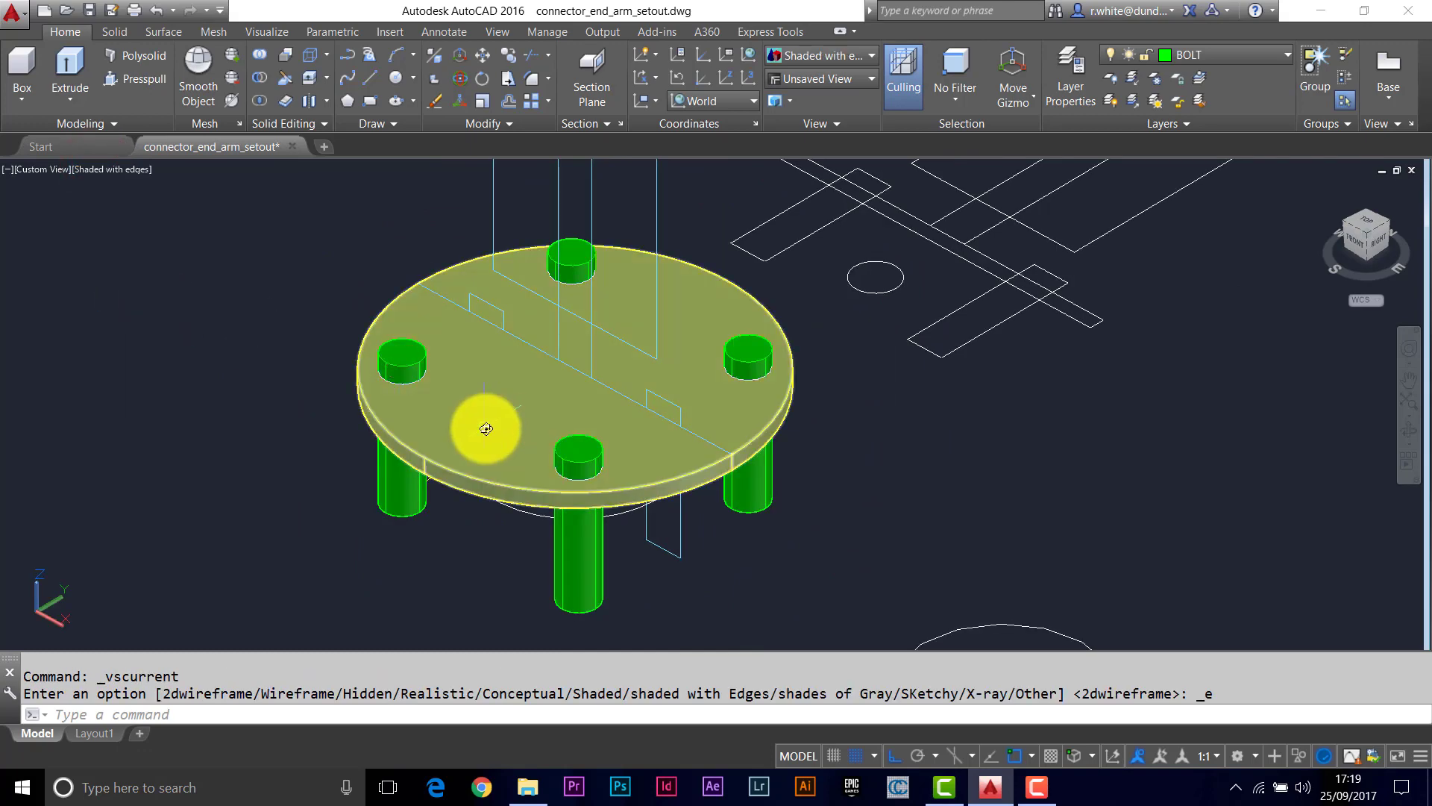
pyautogui.moveTo(485, 425)
pyautogui.keyDown('shift'); pyautogui.mouseDown(button='middle')
pyautogui.moveTo(582, 413)
pyautogui.moveTo(639, 352)
pyautogui.moveTo(459, 388)
pyautogui.mouseUp(button='middle'); pyautogui.keyUp('shift')
pyautogui.scroll(2, 588, 463)
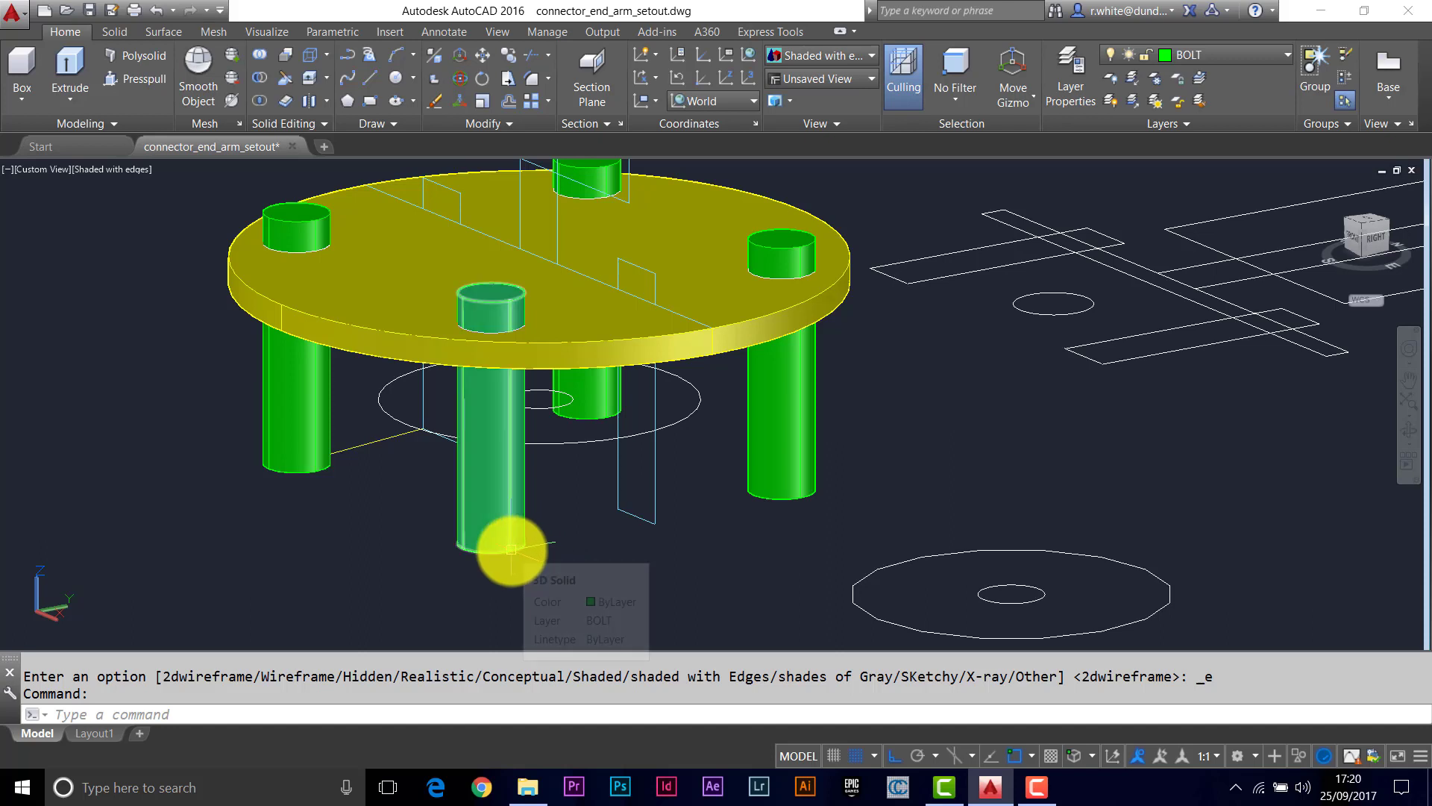
# Step: Measure the distance and Z offset from the centre of the small inner plan circle to the bottom centre of the front bolt
pyautogui.press('Escape')
pyautogui.press('Escape')
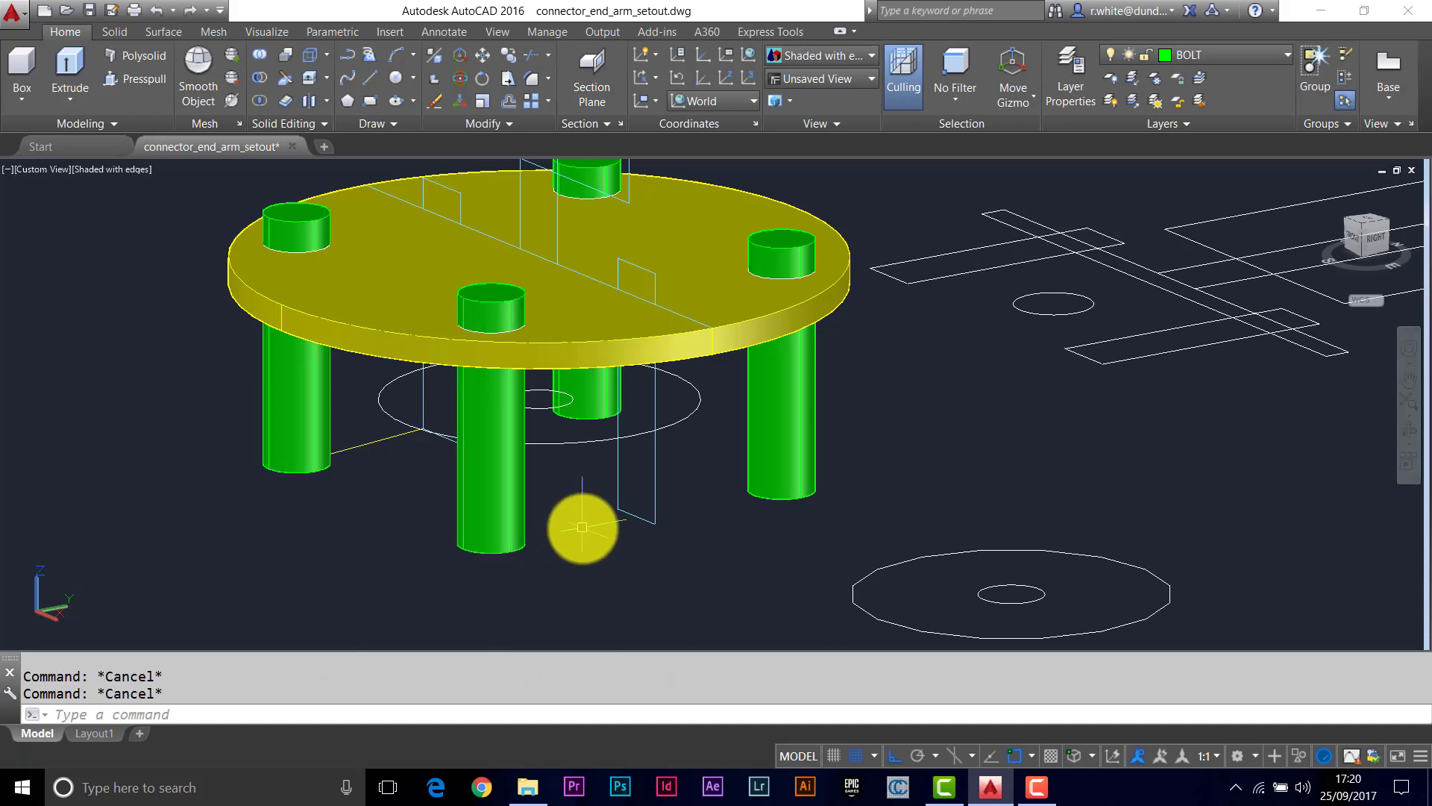
pyautogui.write('di')
pyautogui.press('Return')
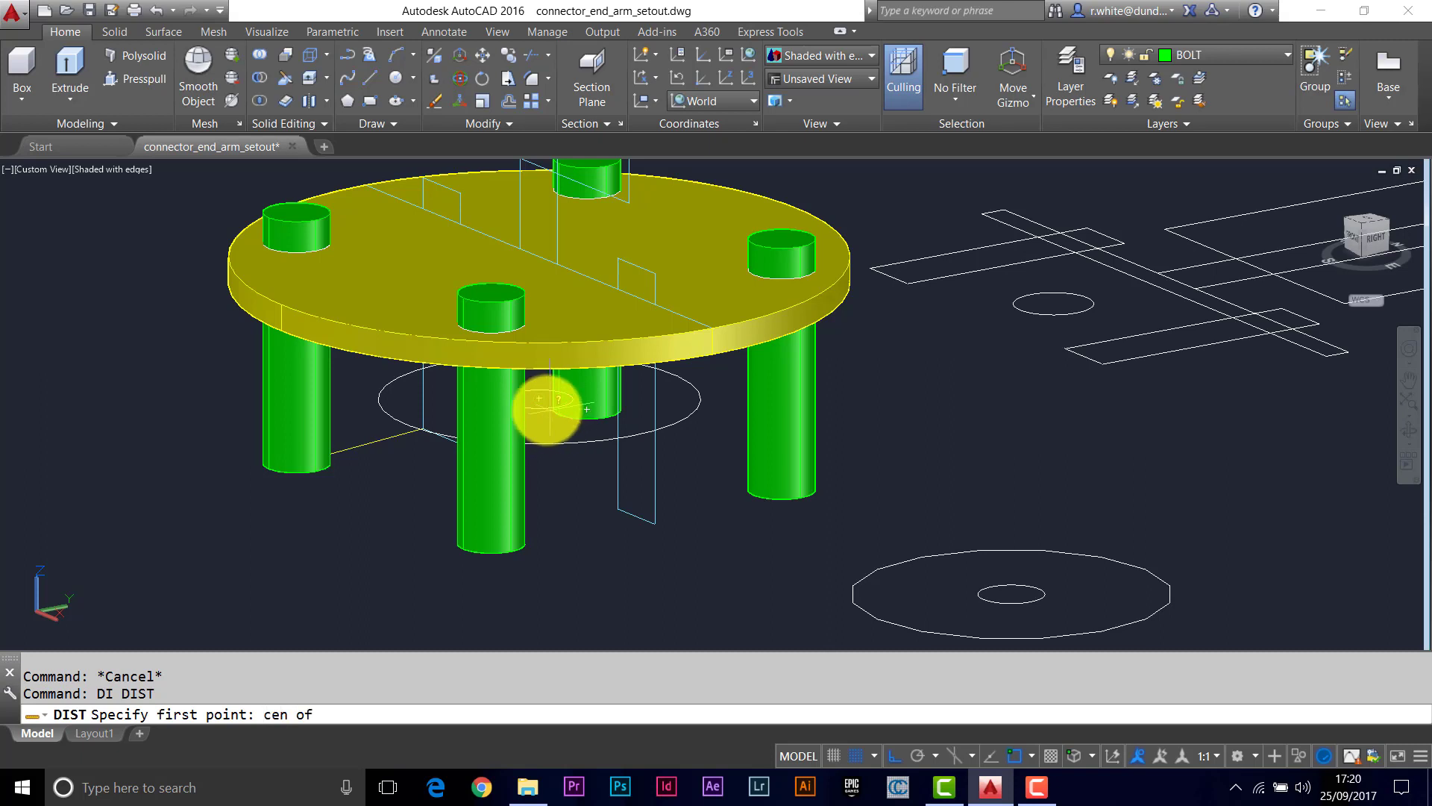
pyautogui.click(546, 410)
pyautogui.write('ce')
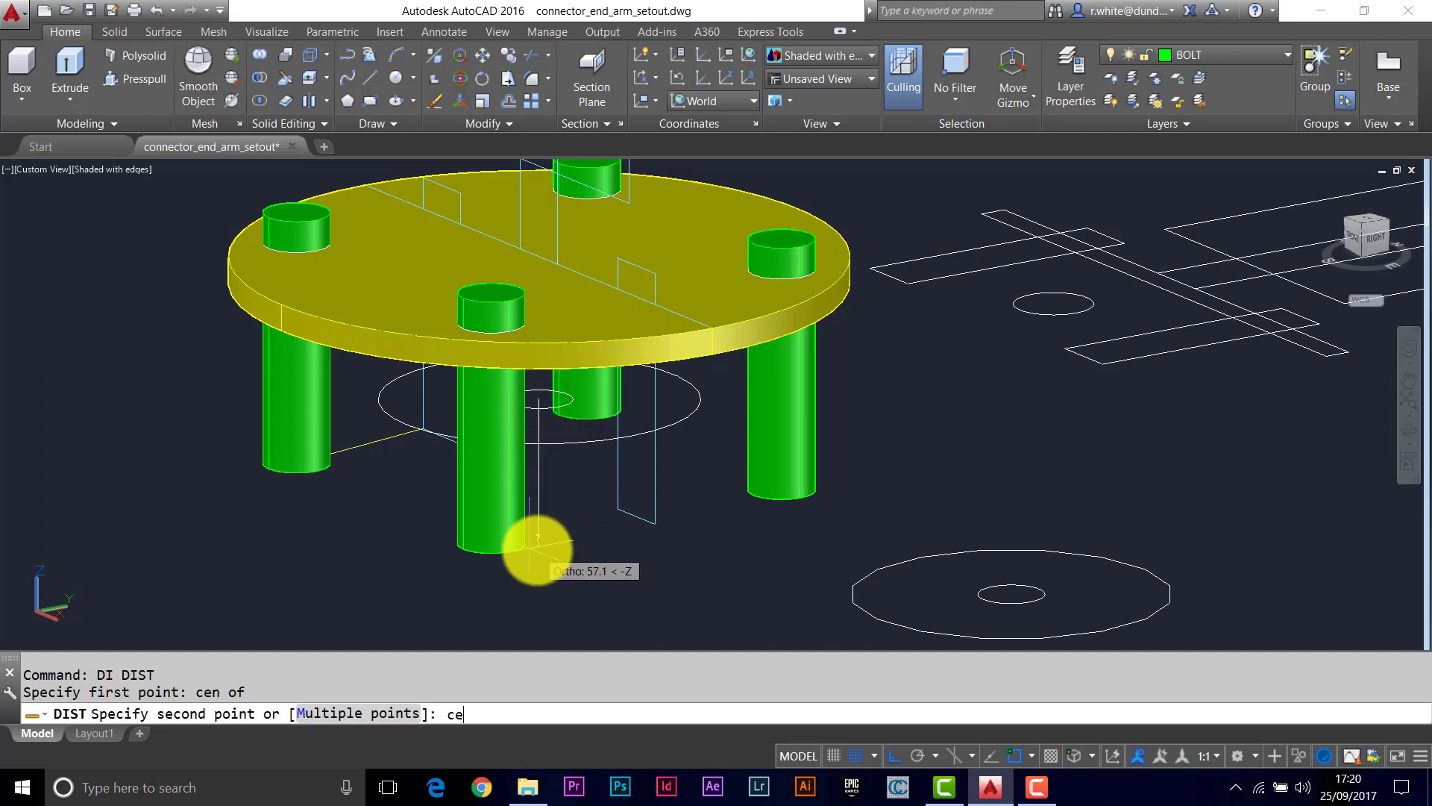
pyautogui.write('n')
pyautogui.press('Return')
pyautogui.click(499, 551)
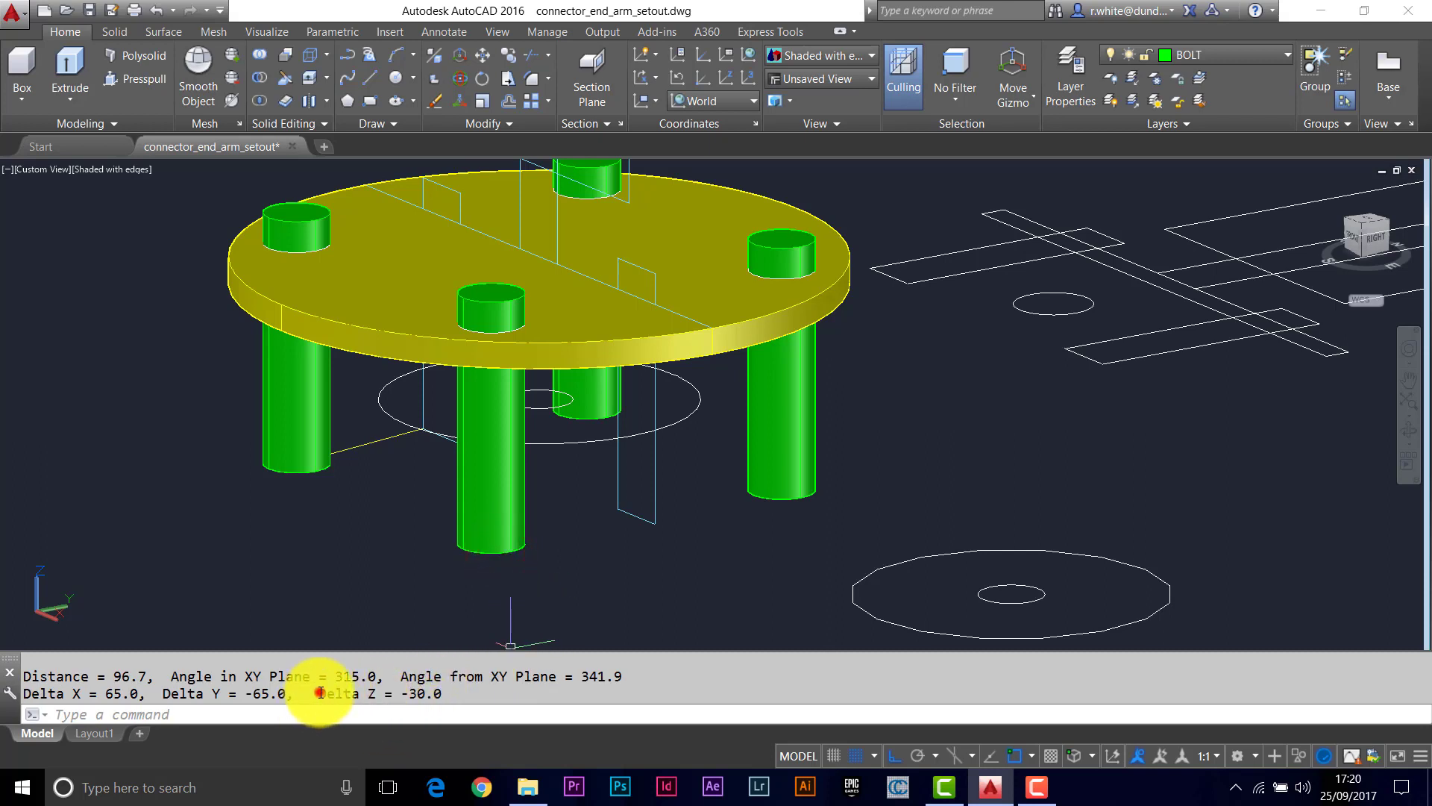
pyautogui.moveTo(320, 693); pyautogui.dragTo(456, 690)
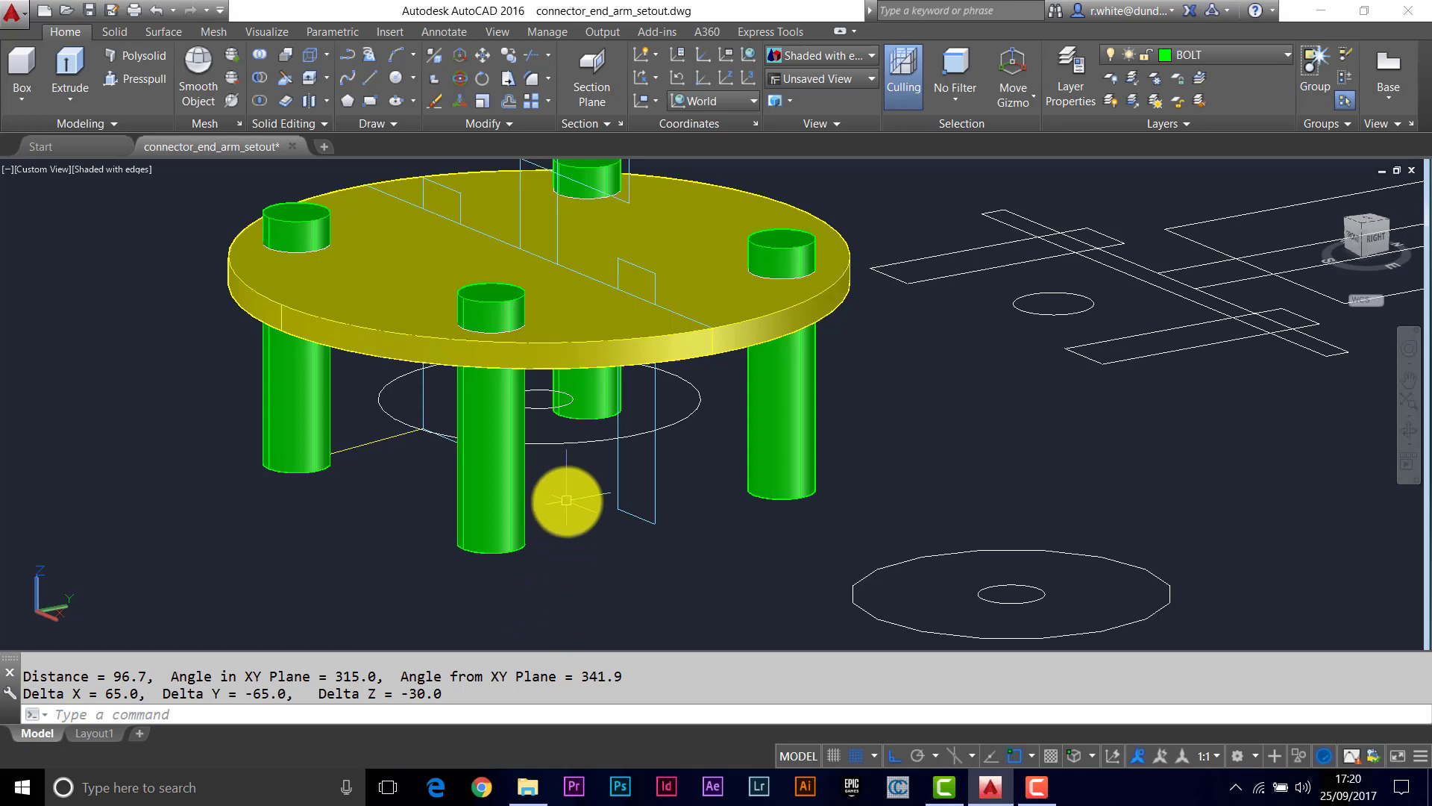
pyautogui.press('Escape')
pyautogui.press('Escape')
# Step: Return the visual style to 2D Wireframe with the disc, bolts and inner plan circles in view
pyautogui.keyDown('shift'); pyautogui.moveTo(550, 437); pyautogui.dragTo(687, 501, button='middle'); pyautogui.keyUp('shift')
pyautogui.scroll(-2, 687, 501)
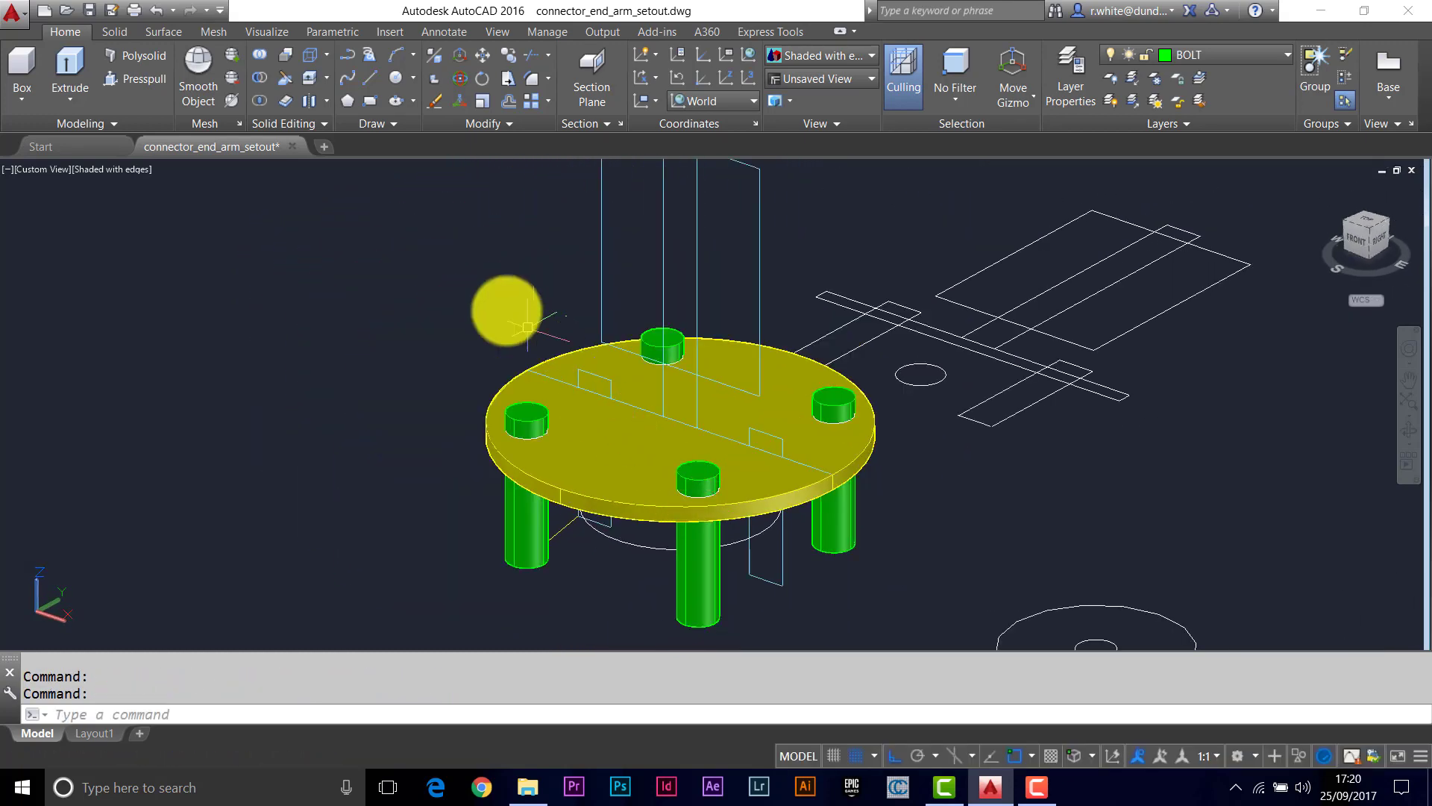
pyautogui.click(99, 171)
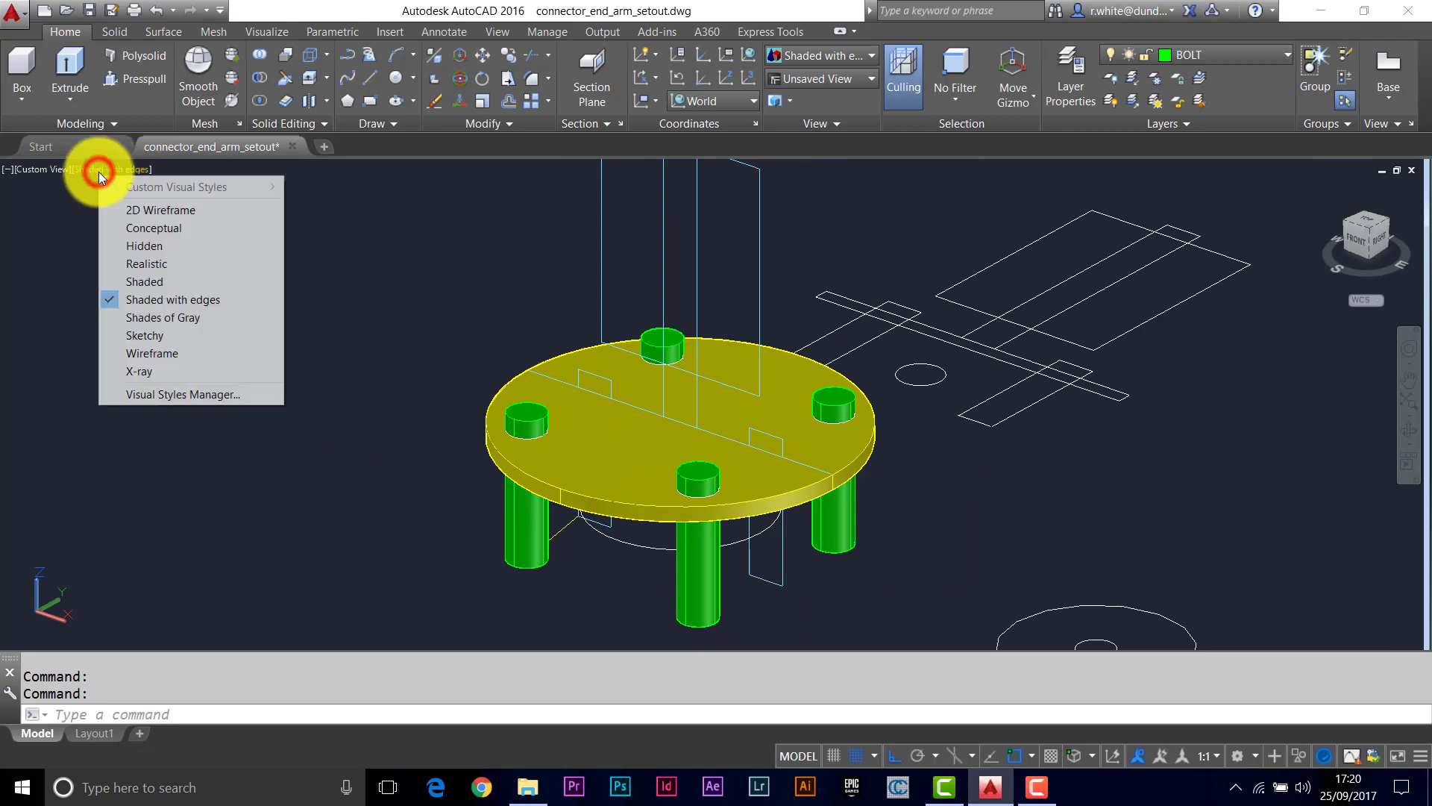
pyautogui.click(137, 206)
pyautogui.scroll(3, 679, 500)
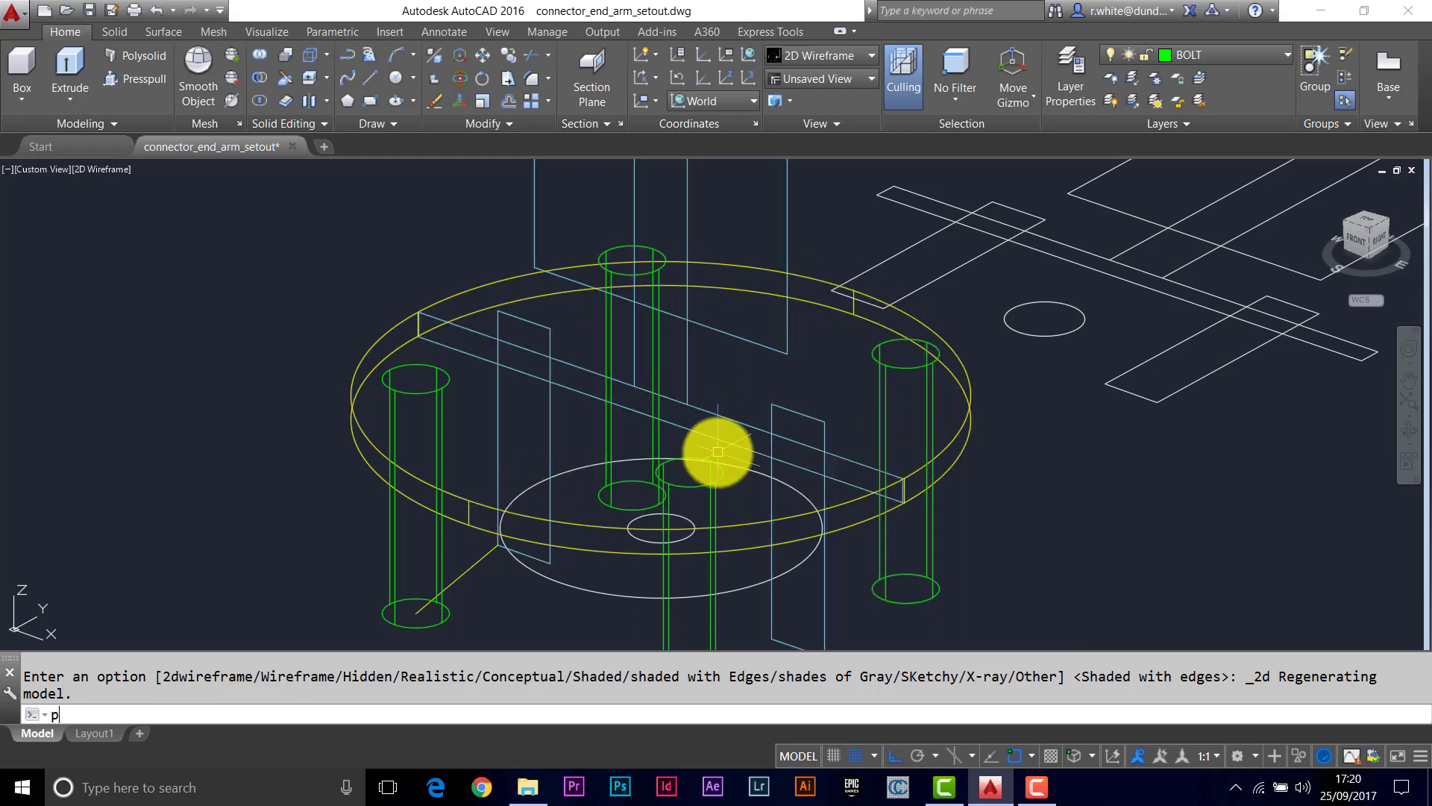
pyautogui.press('Return')
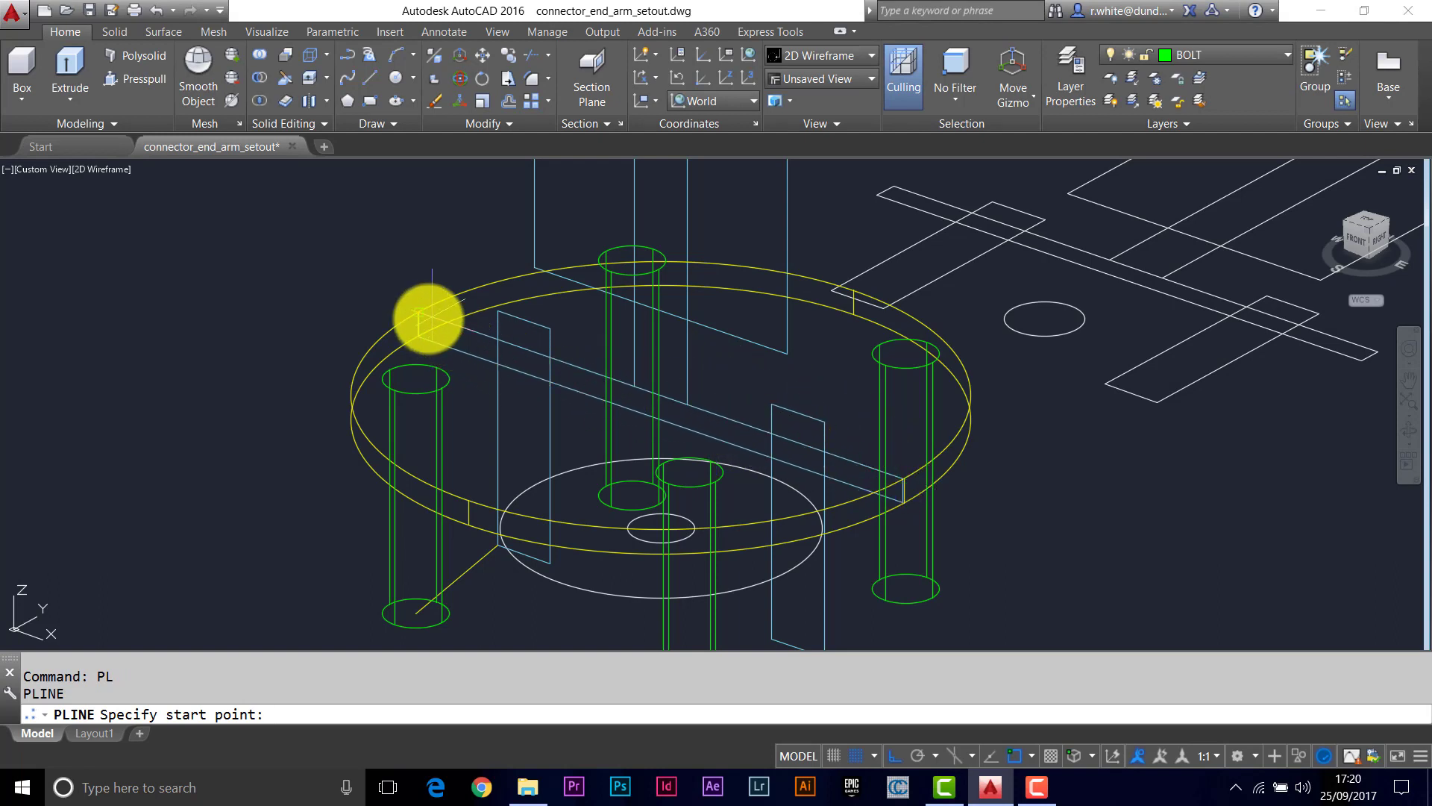
pyautogui.click(420, 315)
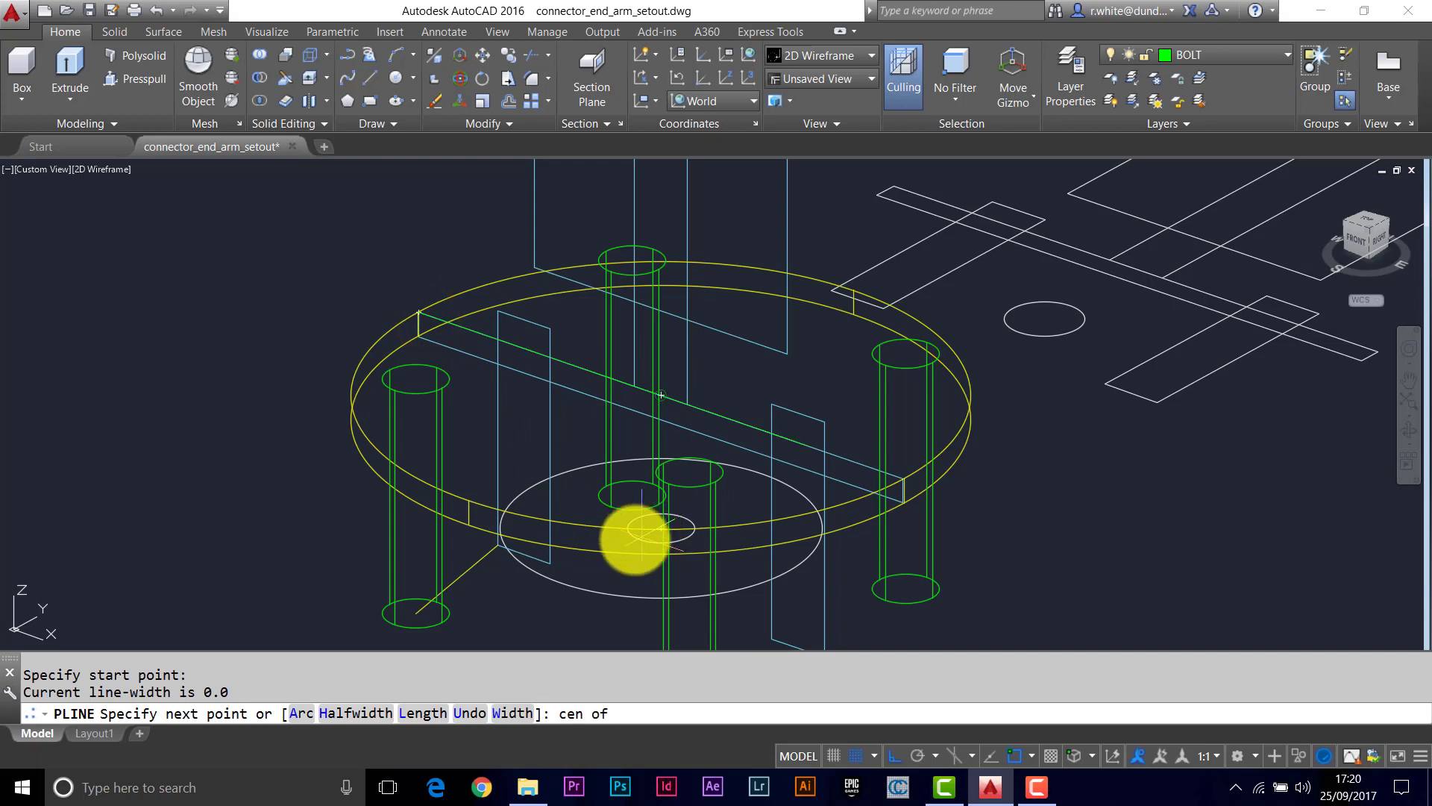
pyautogui.press('Escape')
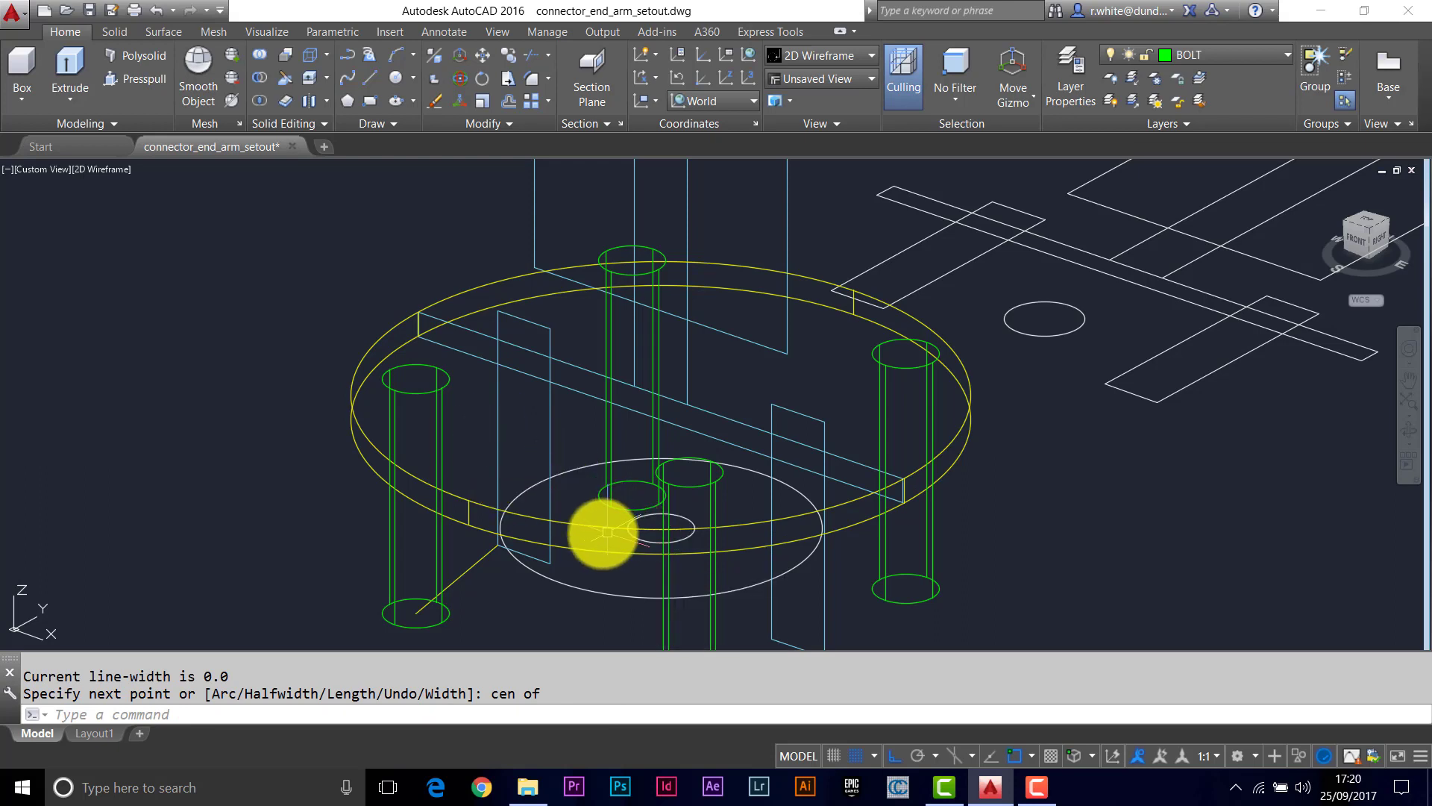
pyautogui.scroll(2, 655, 543)
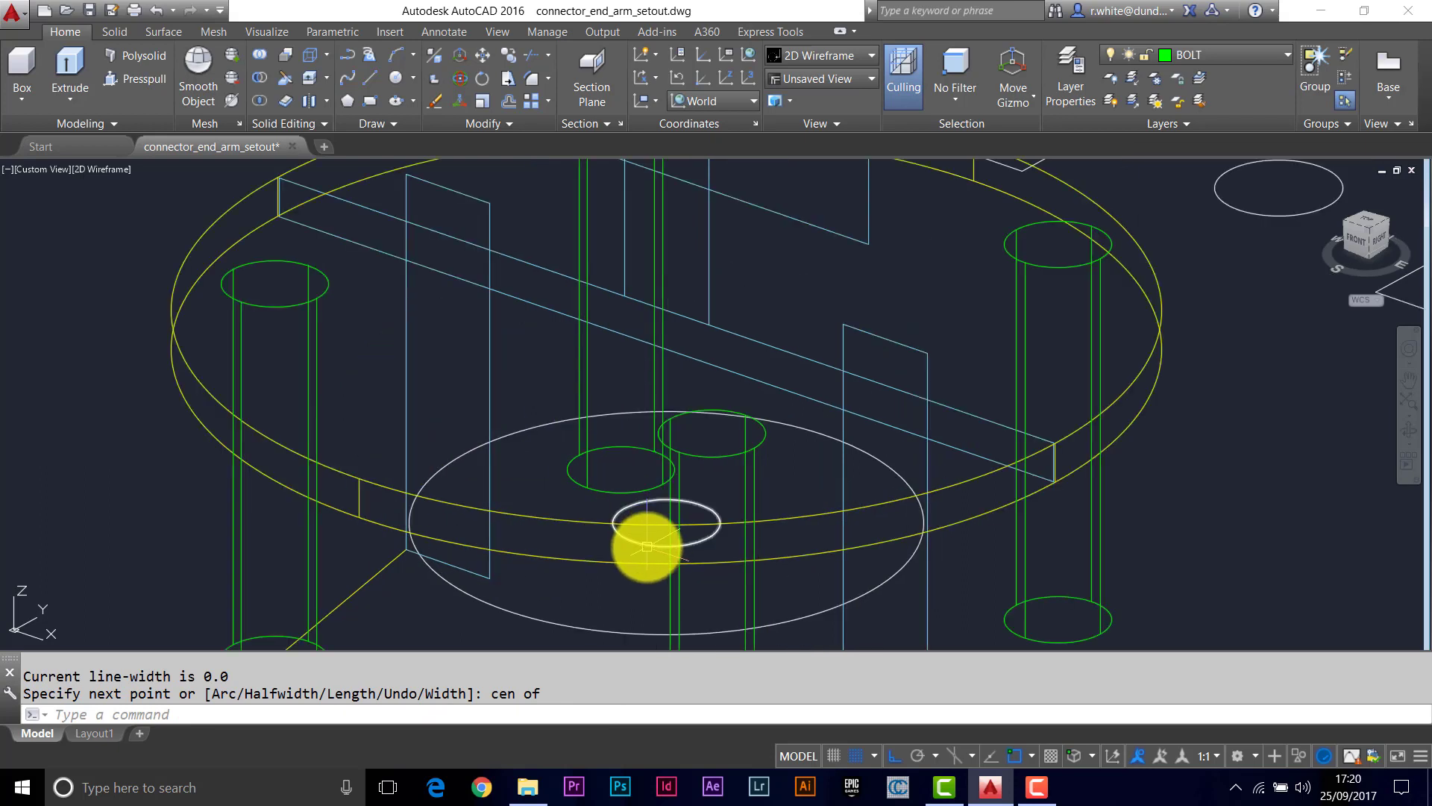
pyautogui.rightClick(648, 546)
pyautogui.press('Escape')
pyautogui.press('Escape')
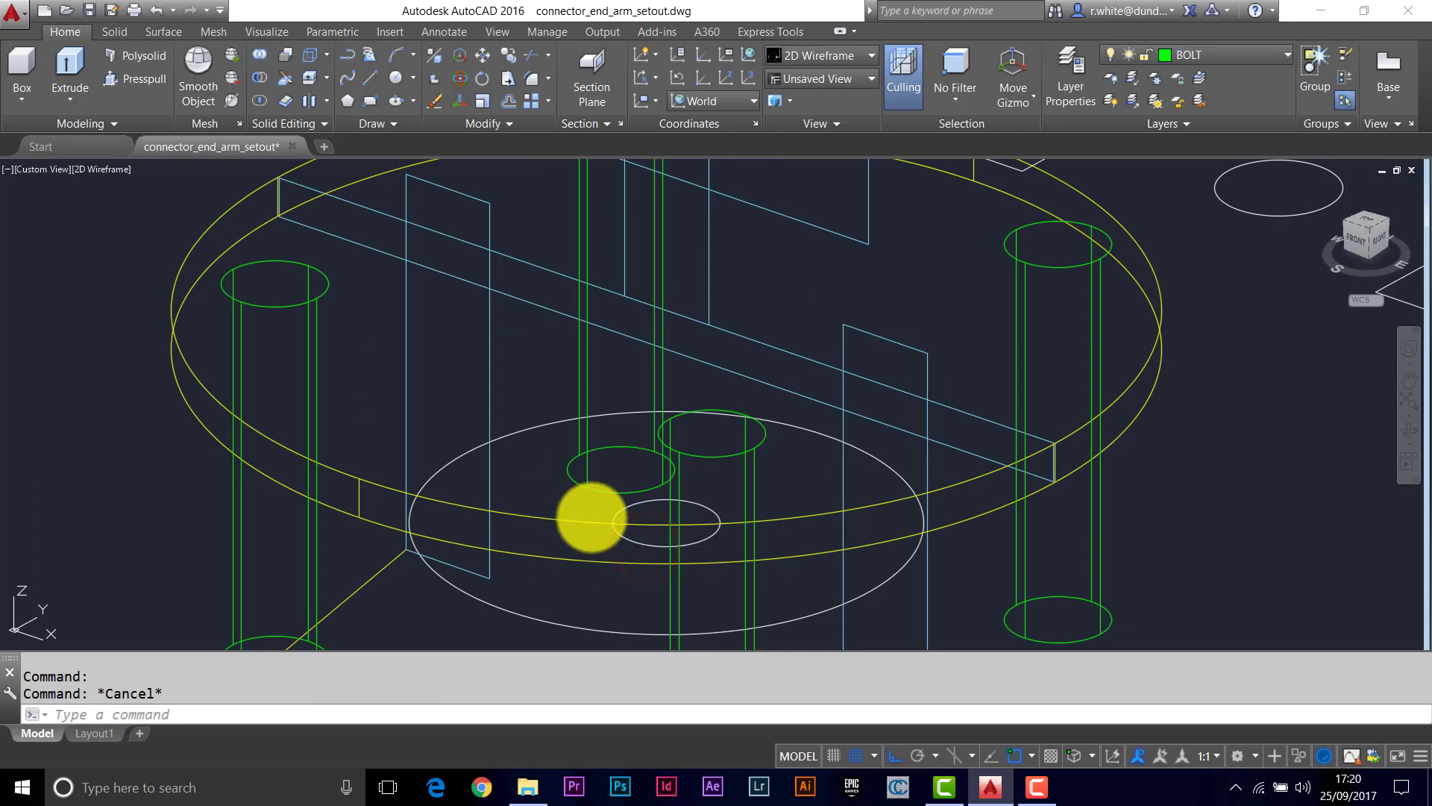
pyautogui.scroll(-2, 593, 513)
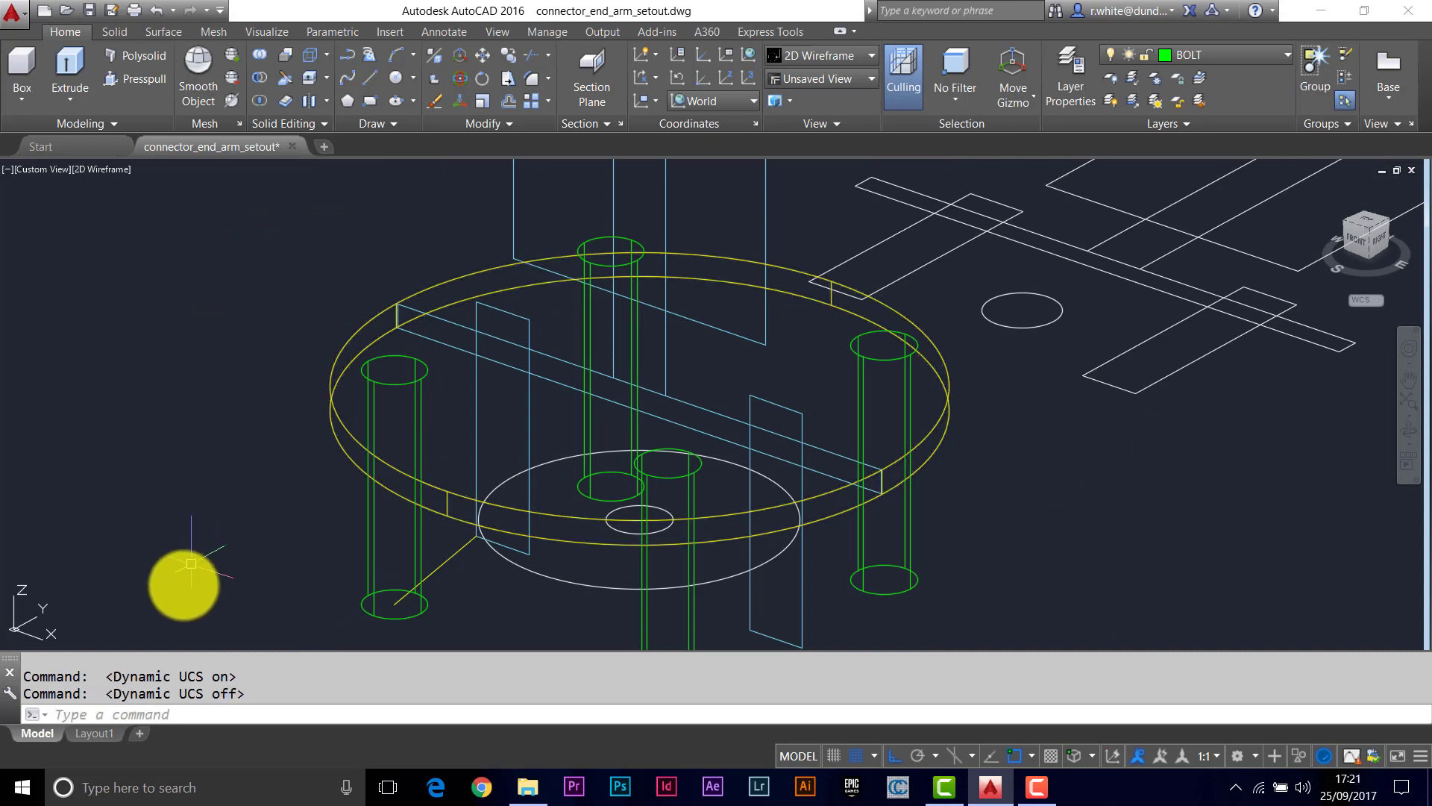
pyautogui.moveTo(250, 694); pyautogui.dragTo(23, 674)
pyautogui.press('Escape')
pyautogui.press('Escape')
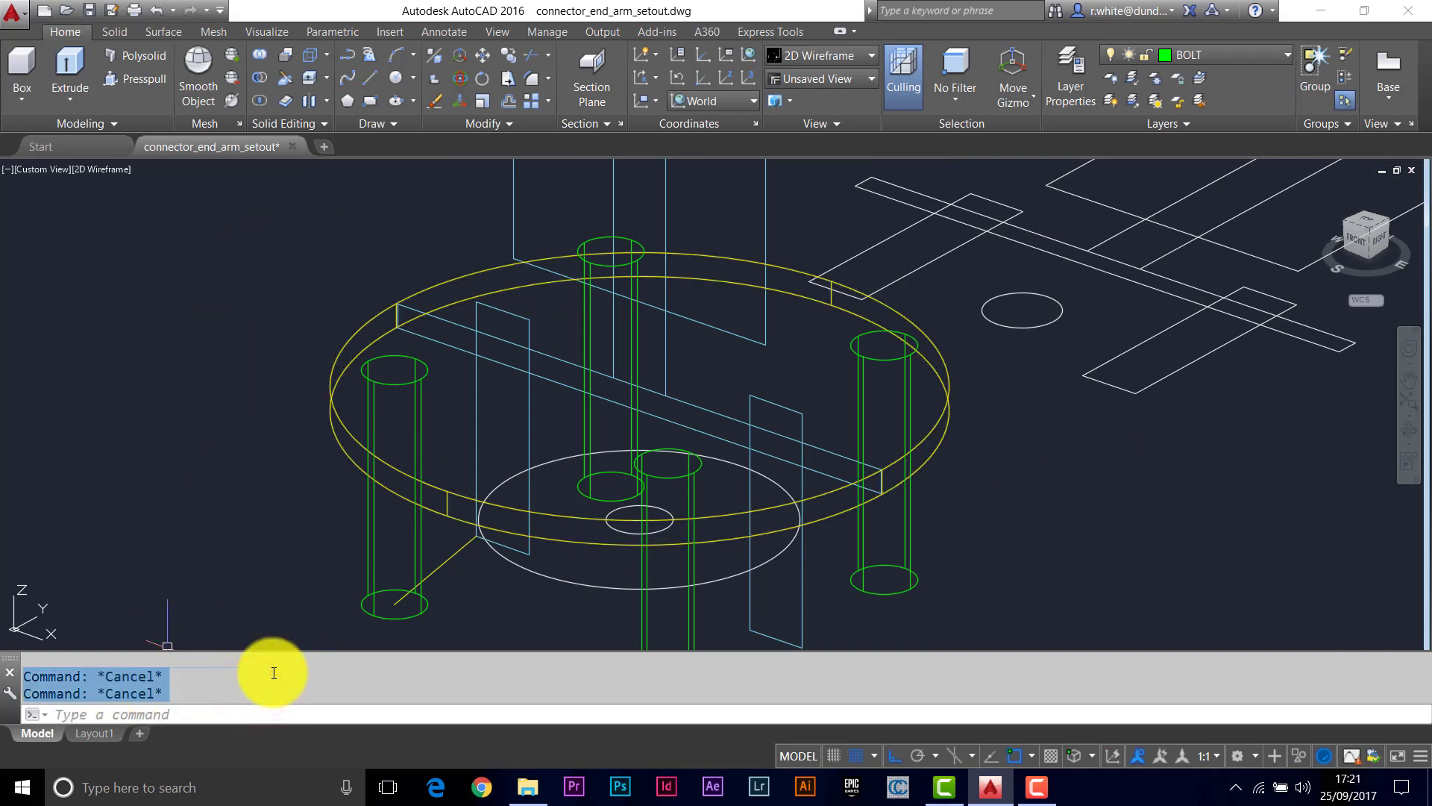
pyautogui.write('pl')
pyautogui.click(271, 642)
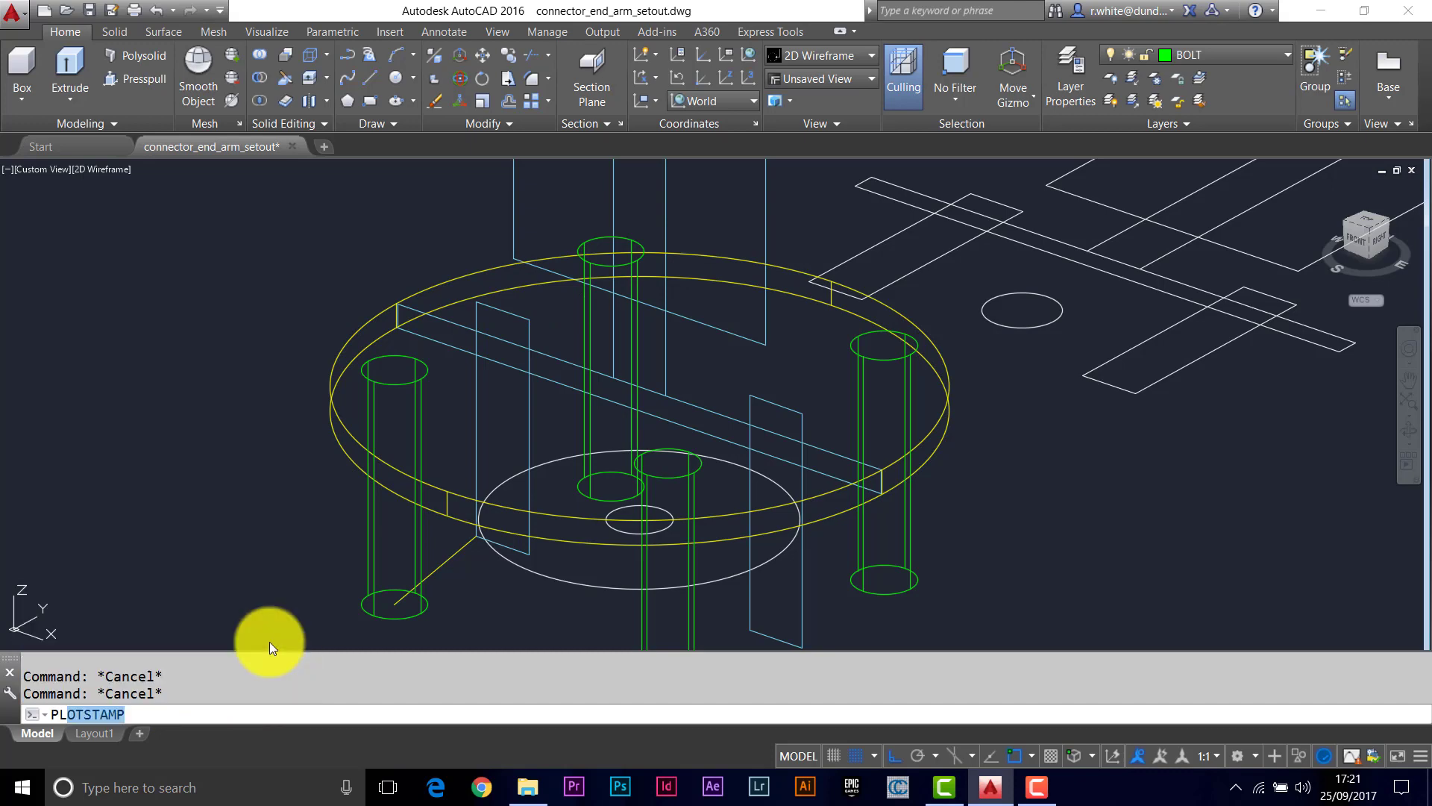
pyautogui.click(958, 220)
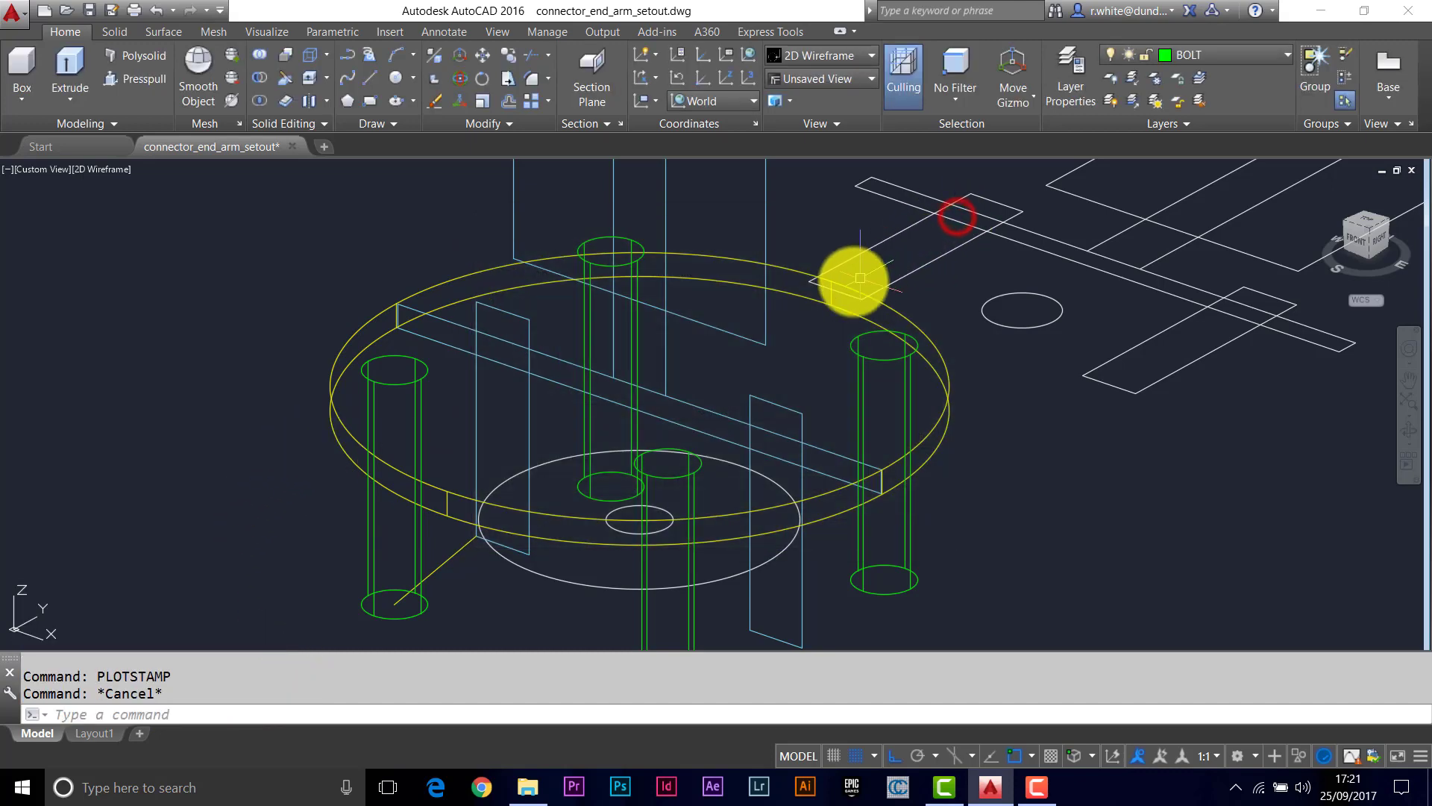
# Step: Draw a polyline from the upper left corner of the elevation's disc to the disc's top centre
pyautogui.write('pl')
pyautogui.press('Return')
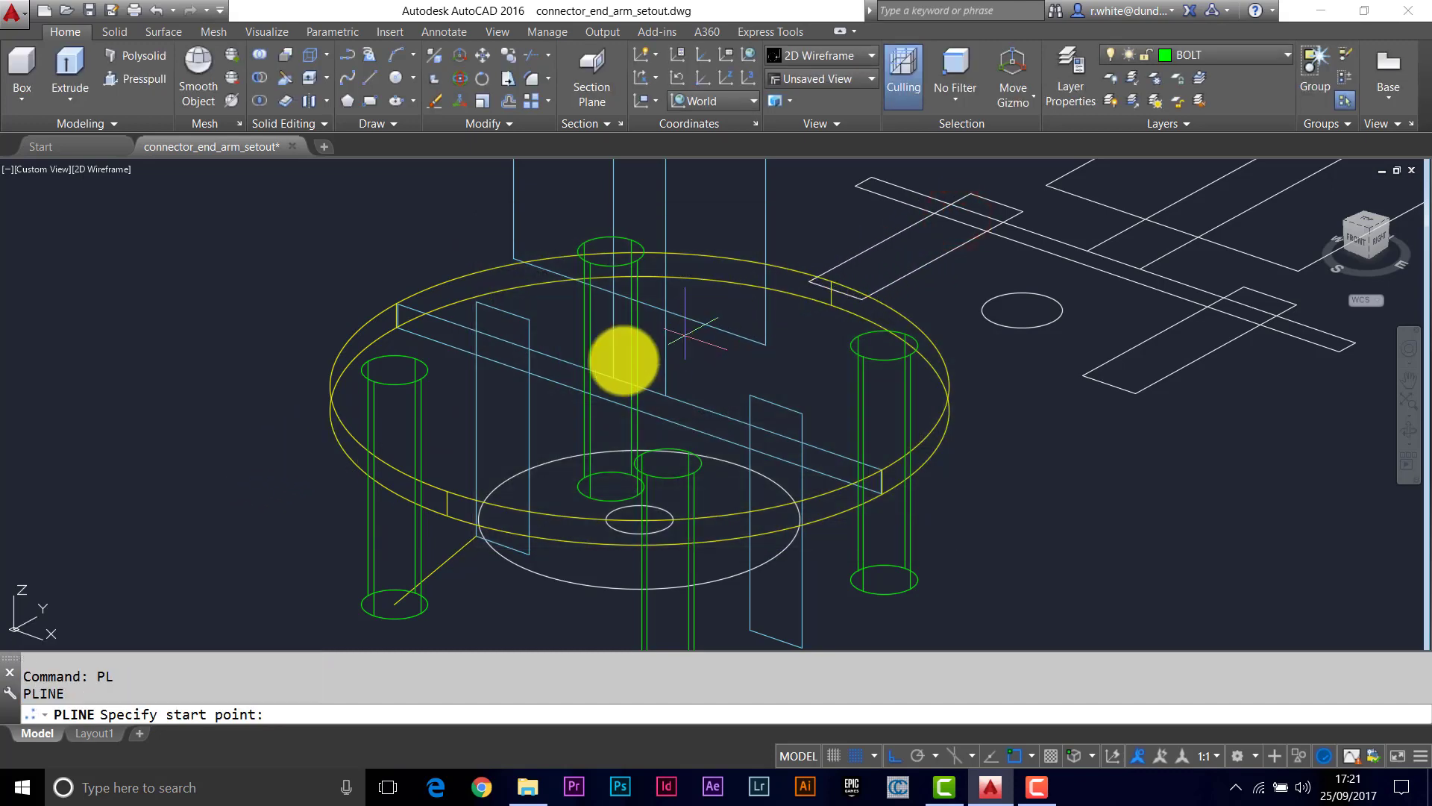
pyautogui.click(407, 306)
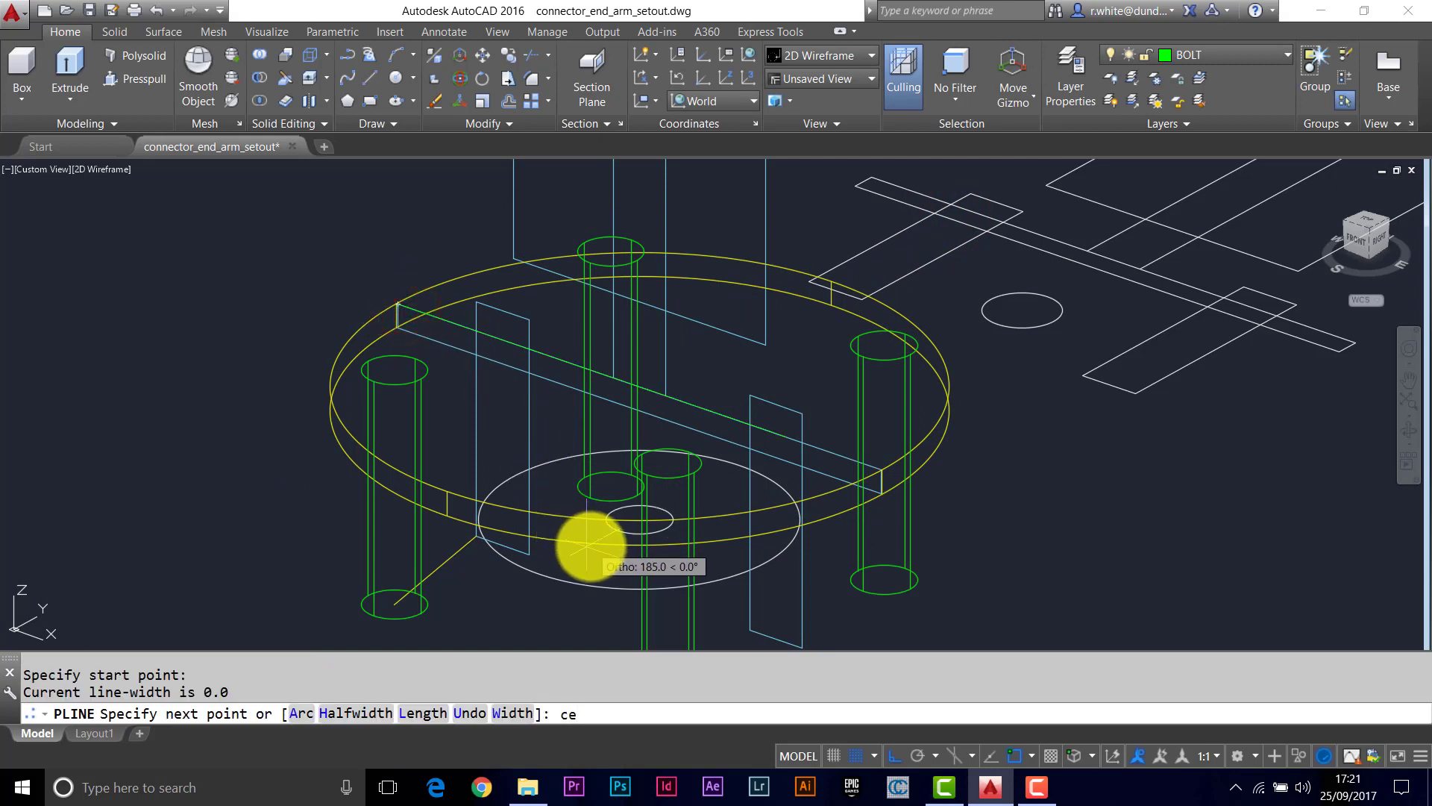
pyautogui.write('cen')
pyautogui.press('Return')
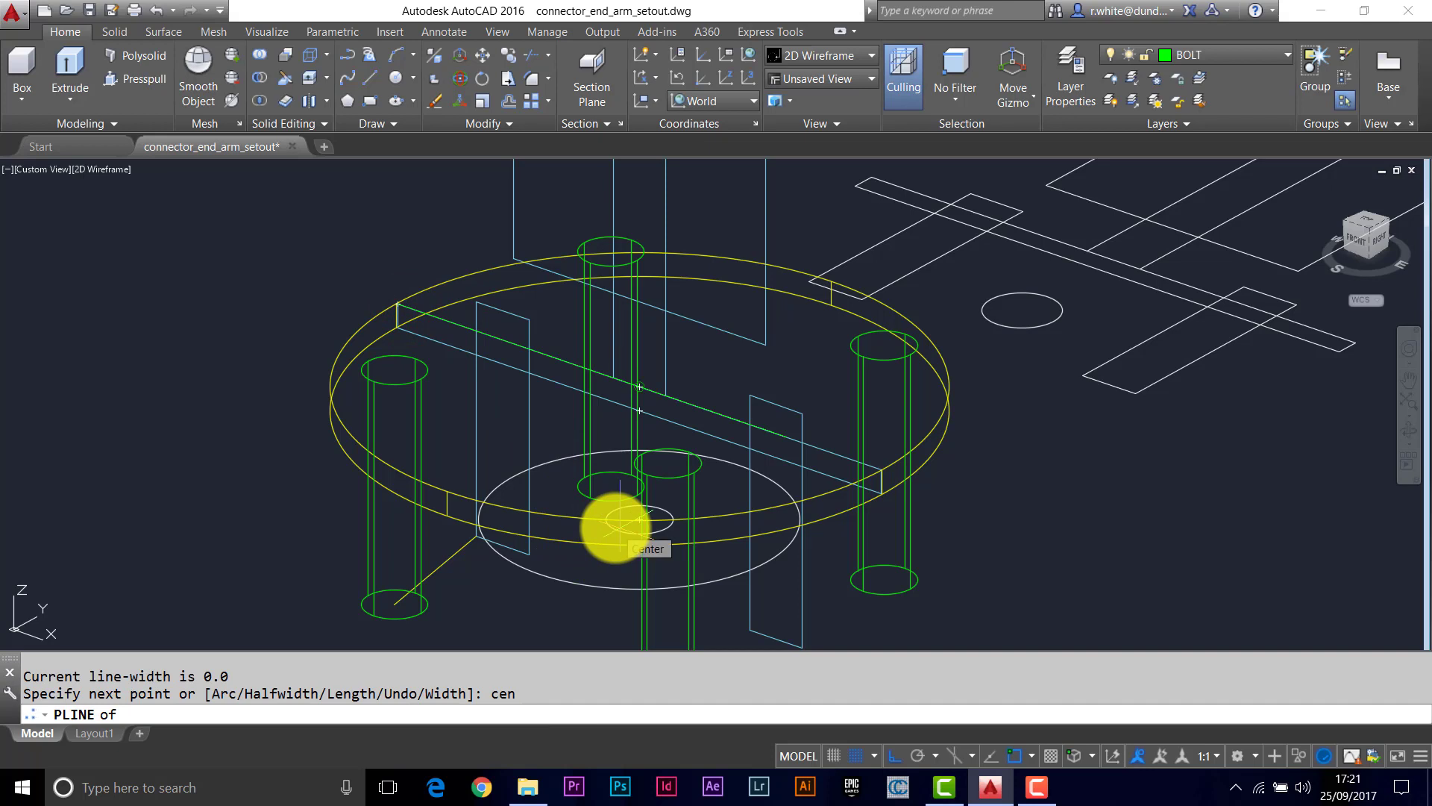
pyautogui.click(616, 527)
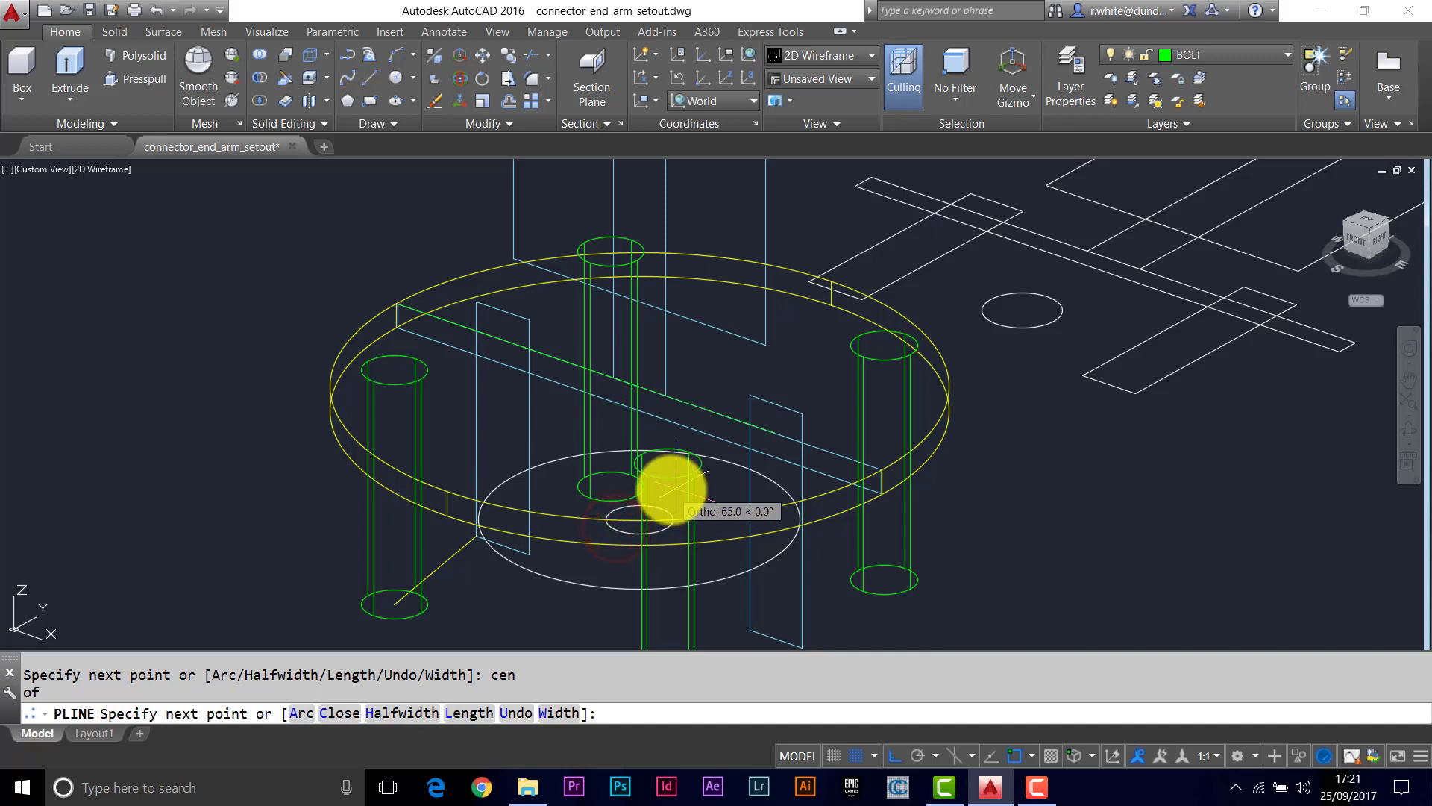
pyautogui.press('Return')
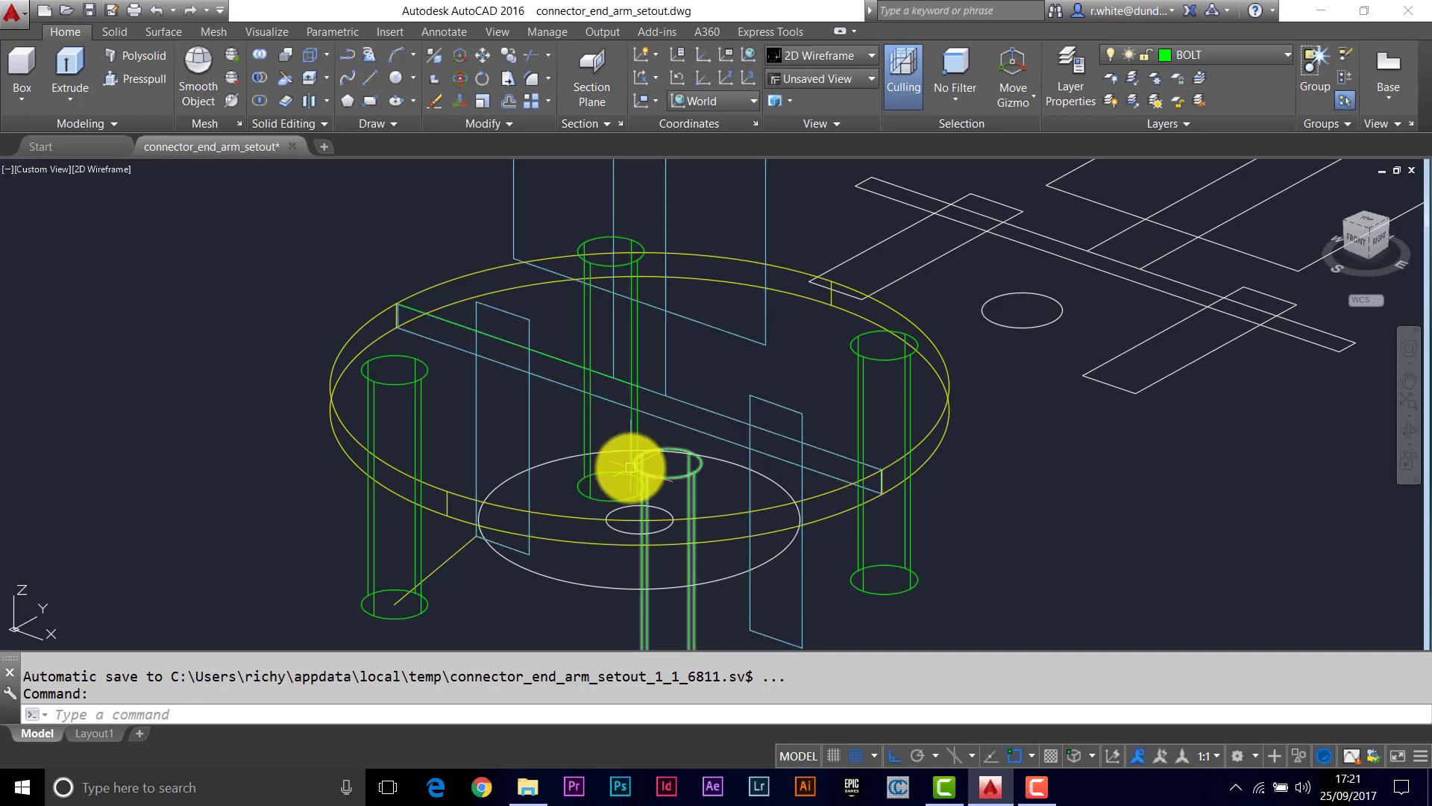
# Step: Move the small inner plan circle from its centre to the polyline's endpoint at the disc's top centre
pyautogui.press('Return')
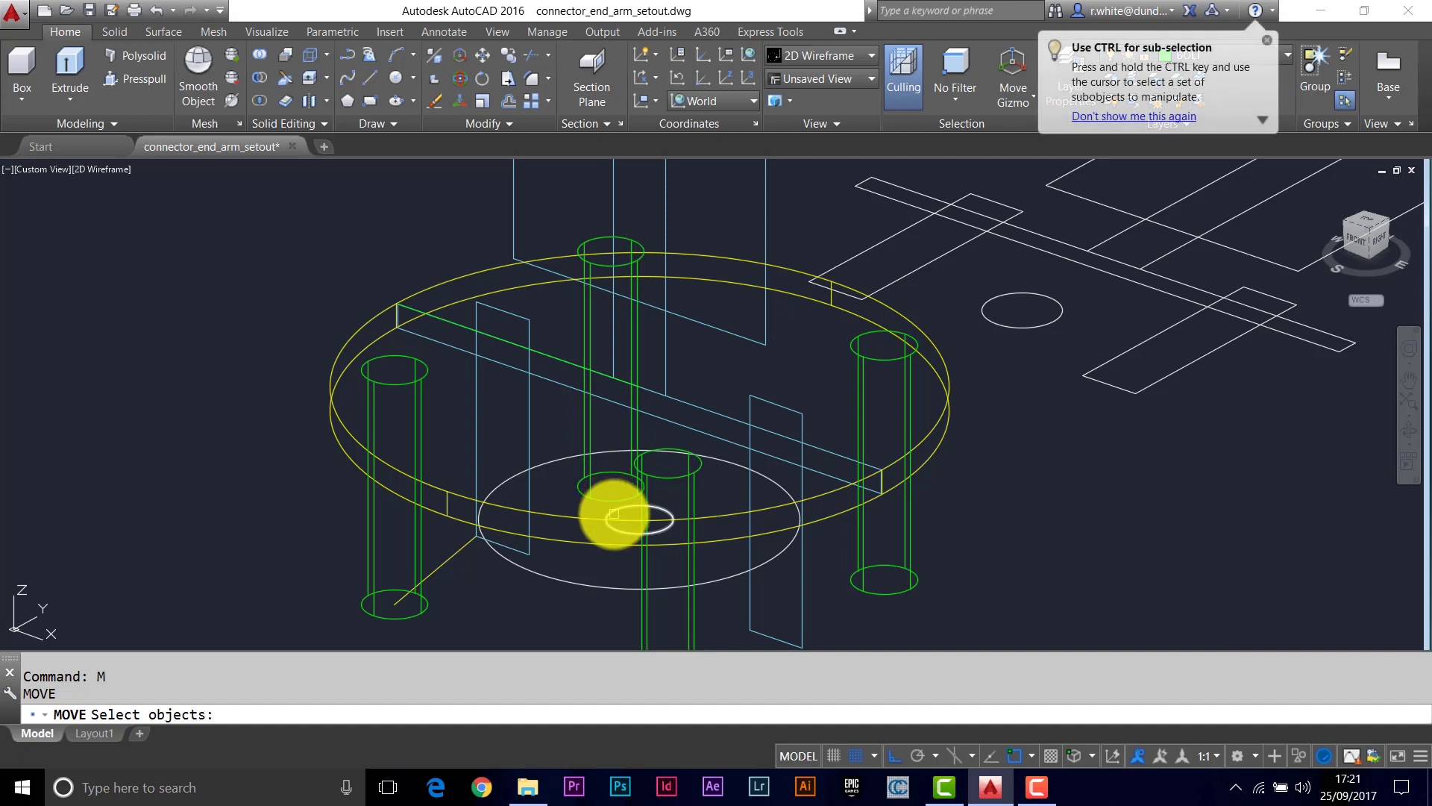
pyautogui.press('Return')
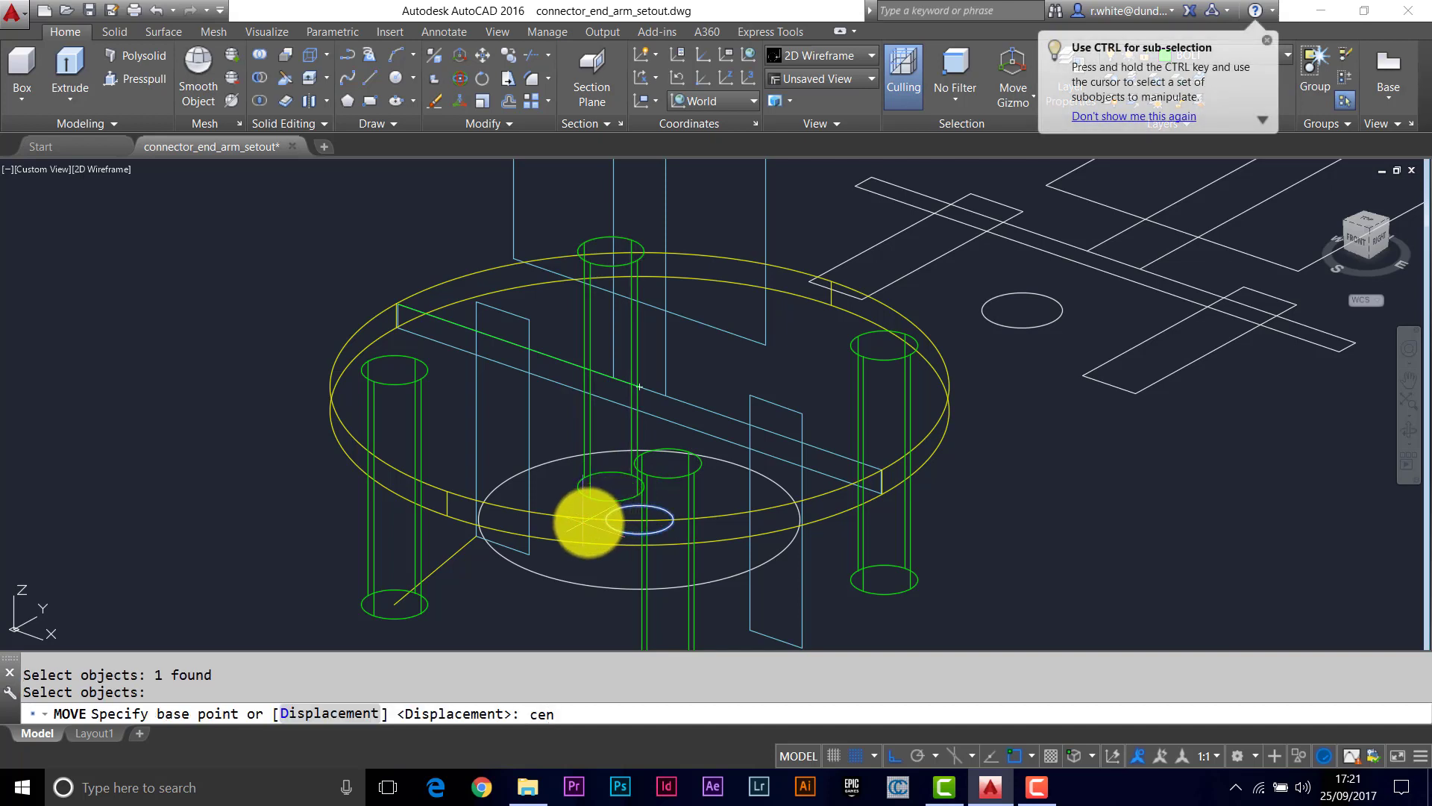
pyautogui.write('cen')
pyautogui.press('Return')
pyautogui.click(608, 526)
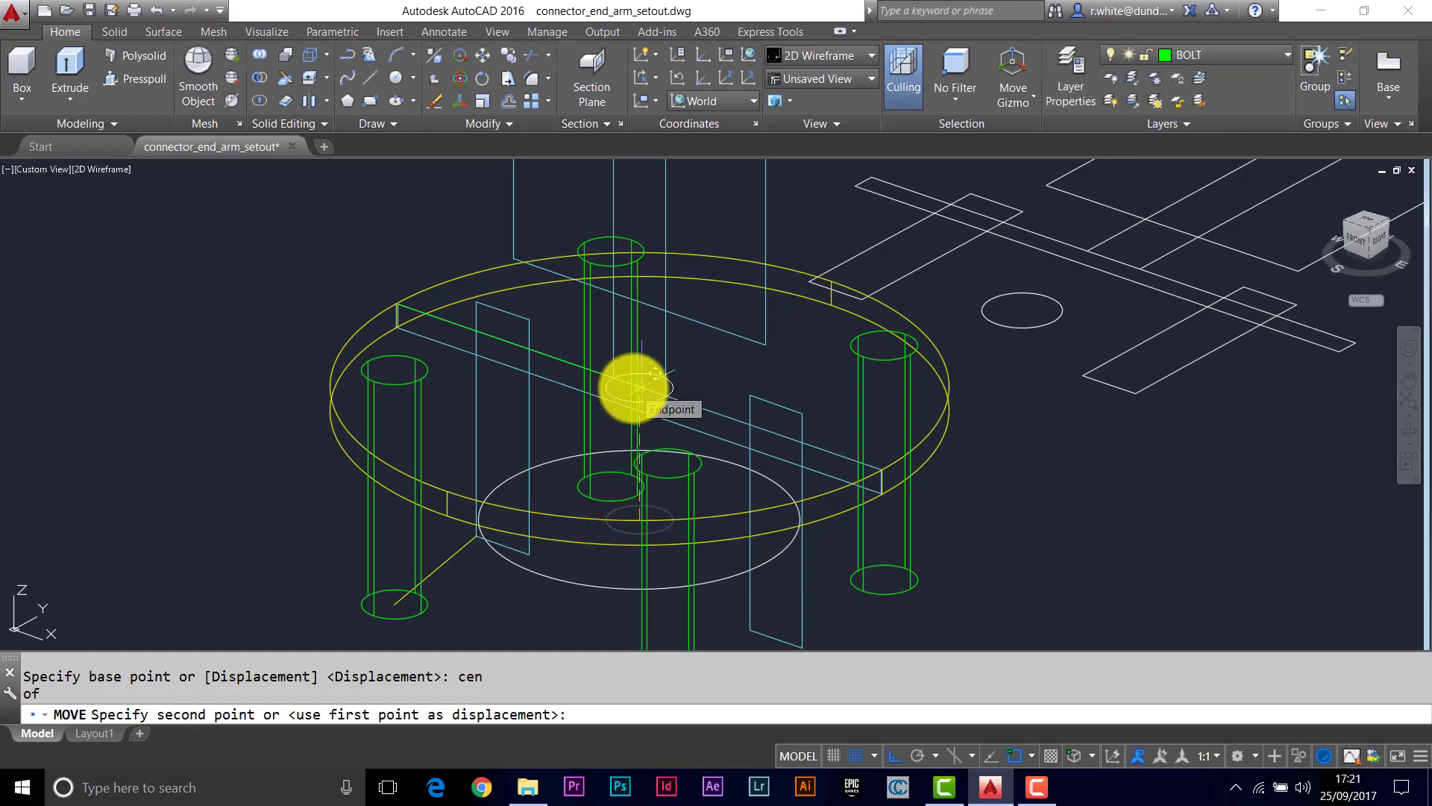
pyautogui.click(633, 388)
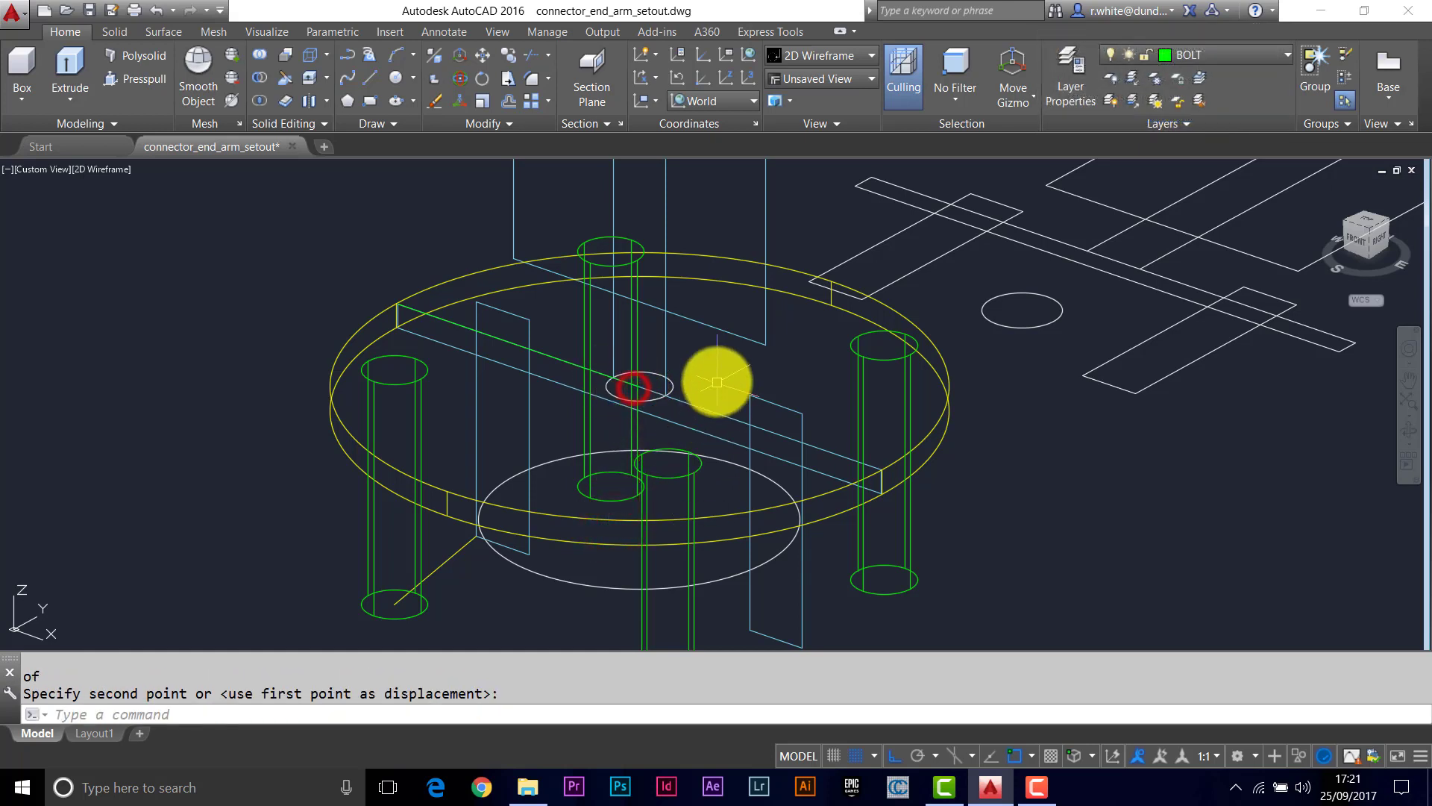
# Step: Extrude the raised small circle up to the top corner of the elevation's tall narrow rectangle
pyautogui.scroll(-4, 710, 377)
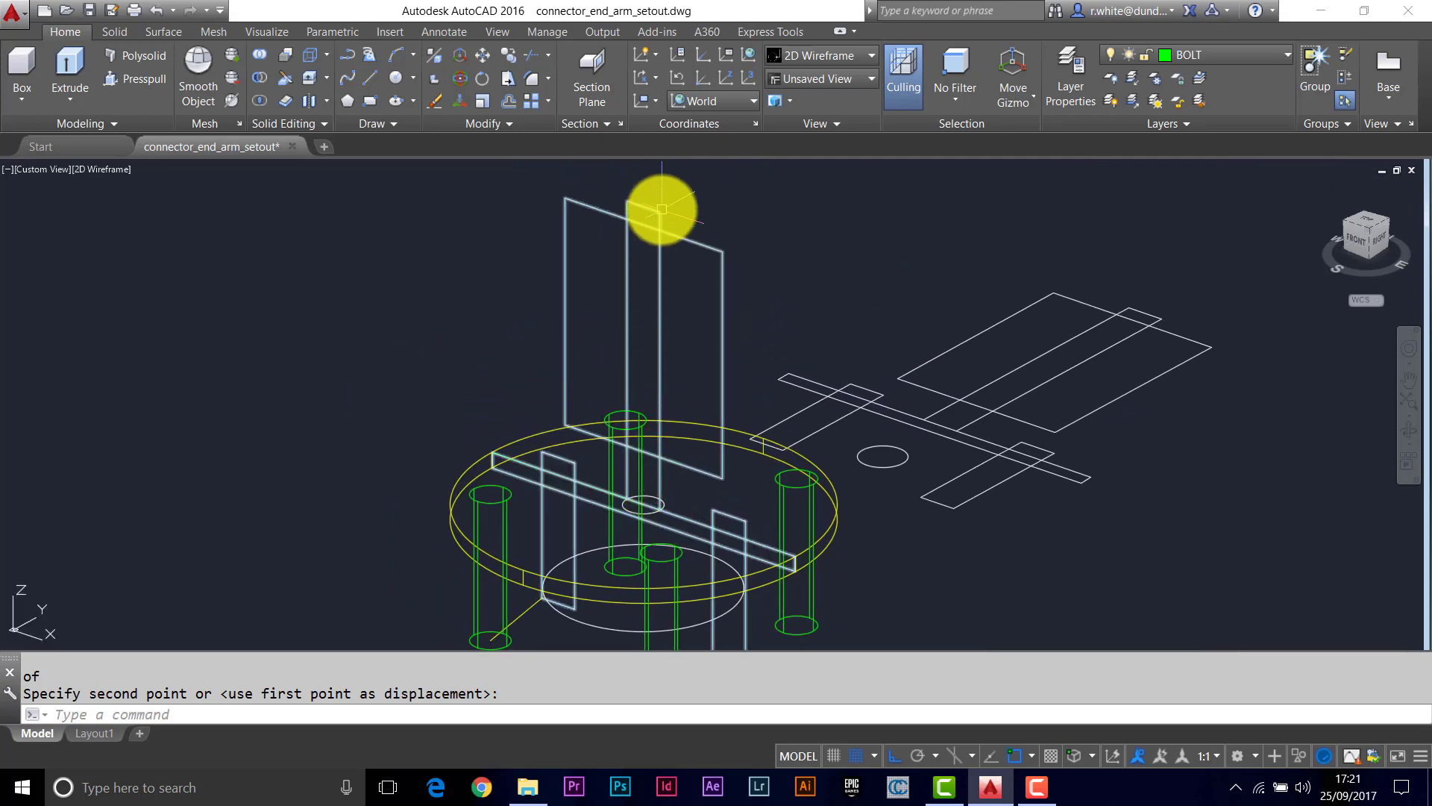
pyautogui.click(69, 61)
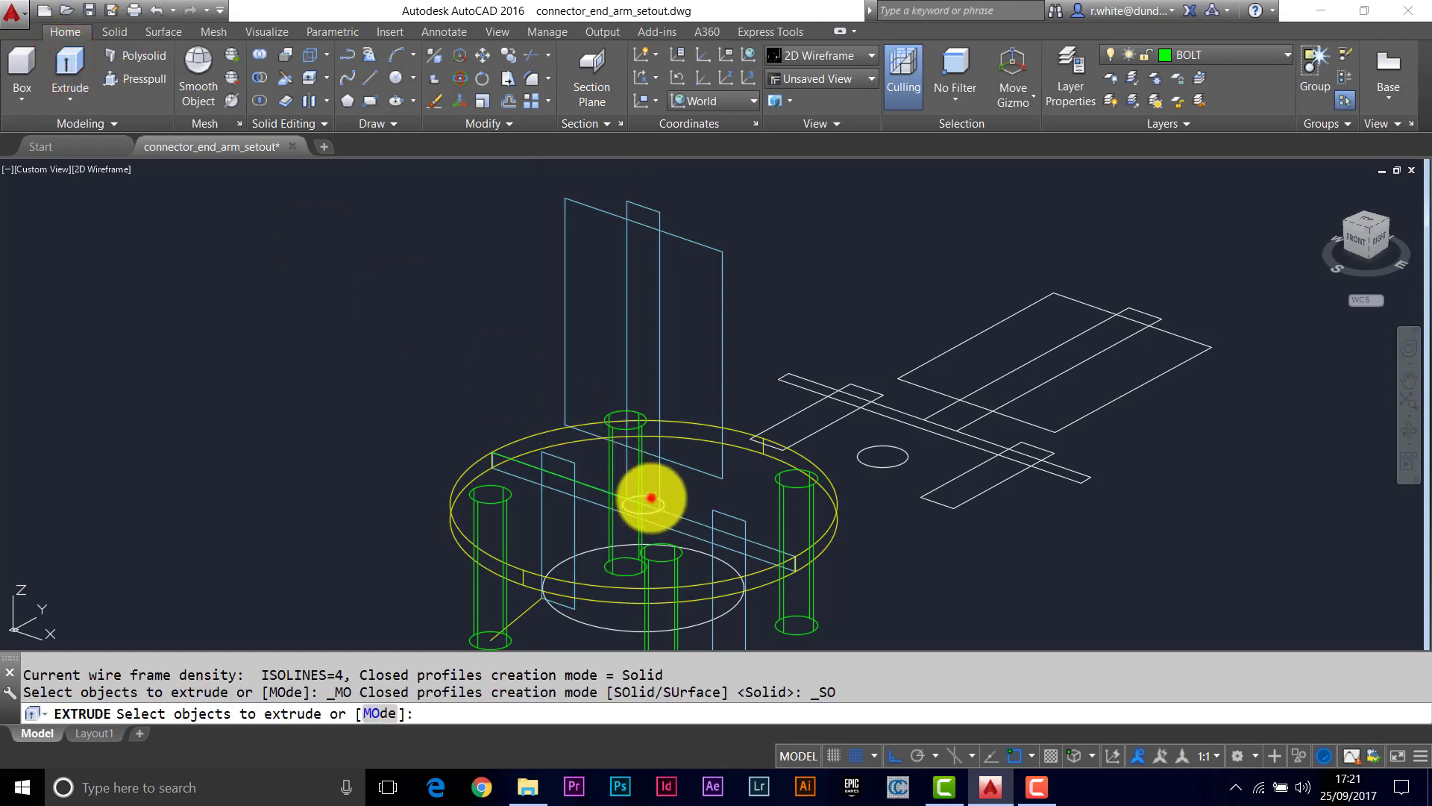
pyautogui.click(651, 497)
pyautogui.press('Return')
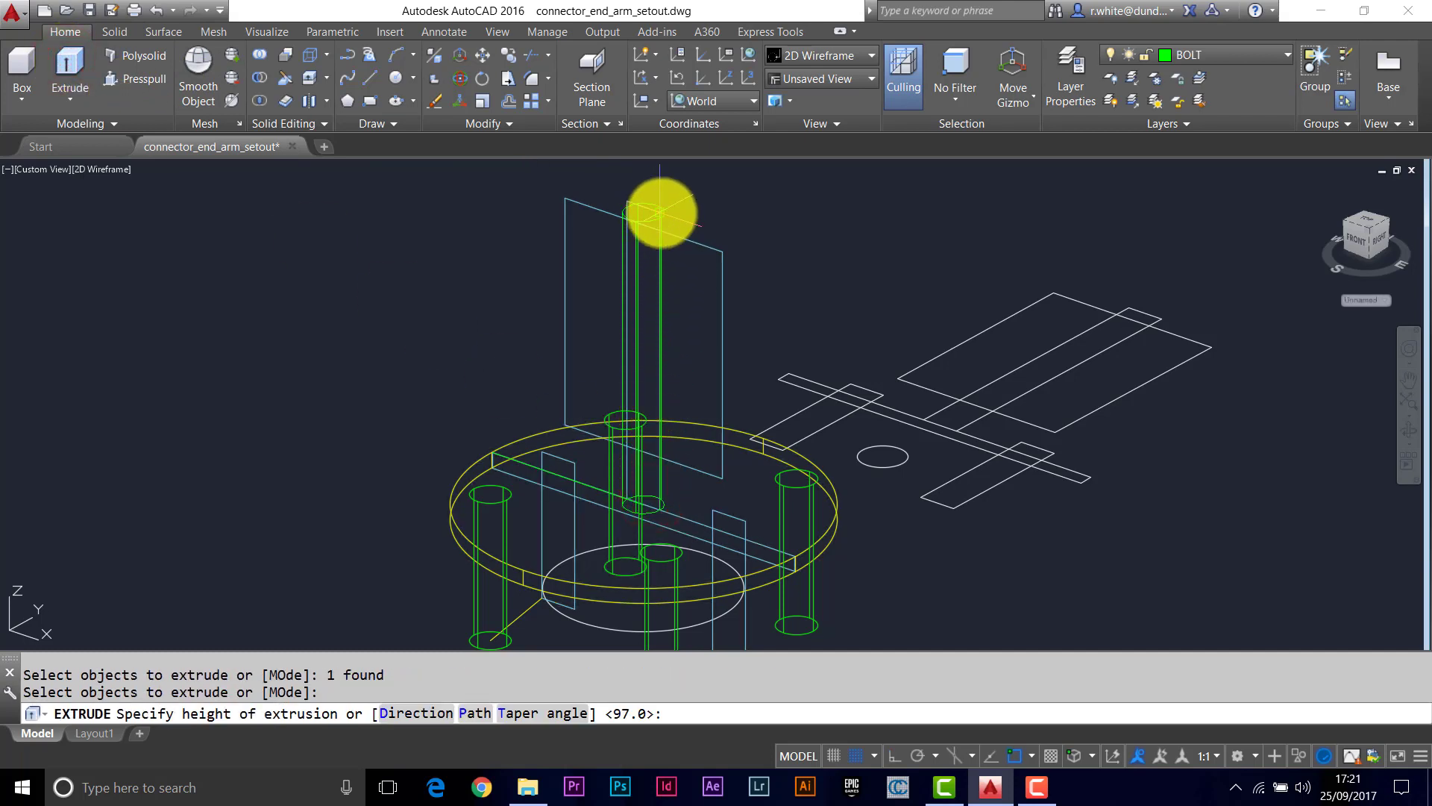
pyautogui.click(660, 212)
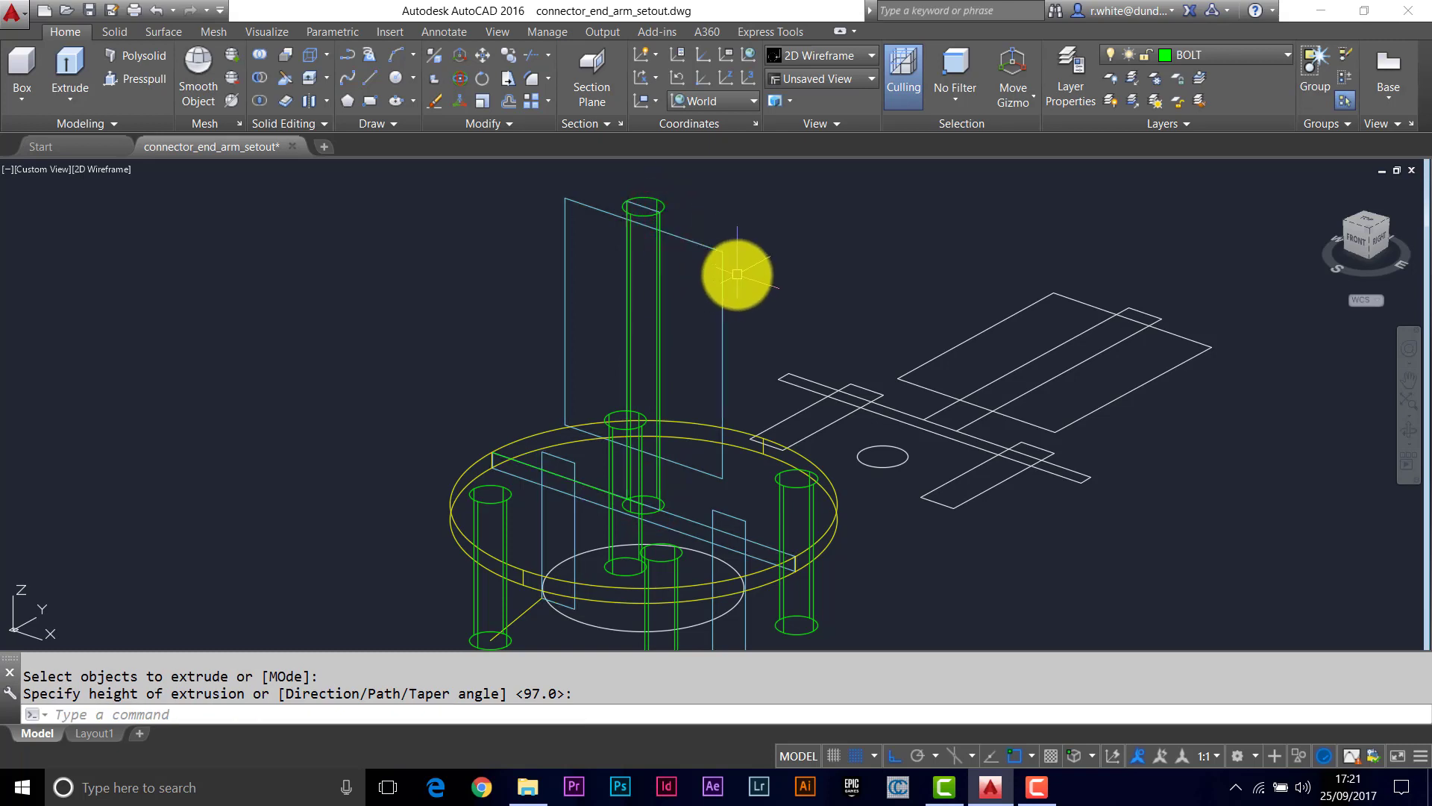
# Step: Make the BOSS layer current with the larger inner plan circle in view
pyautogui.click(1273, 56)
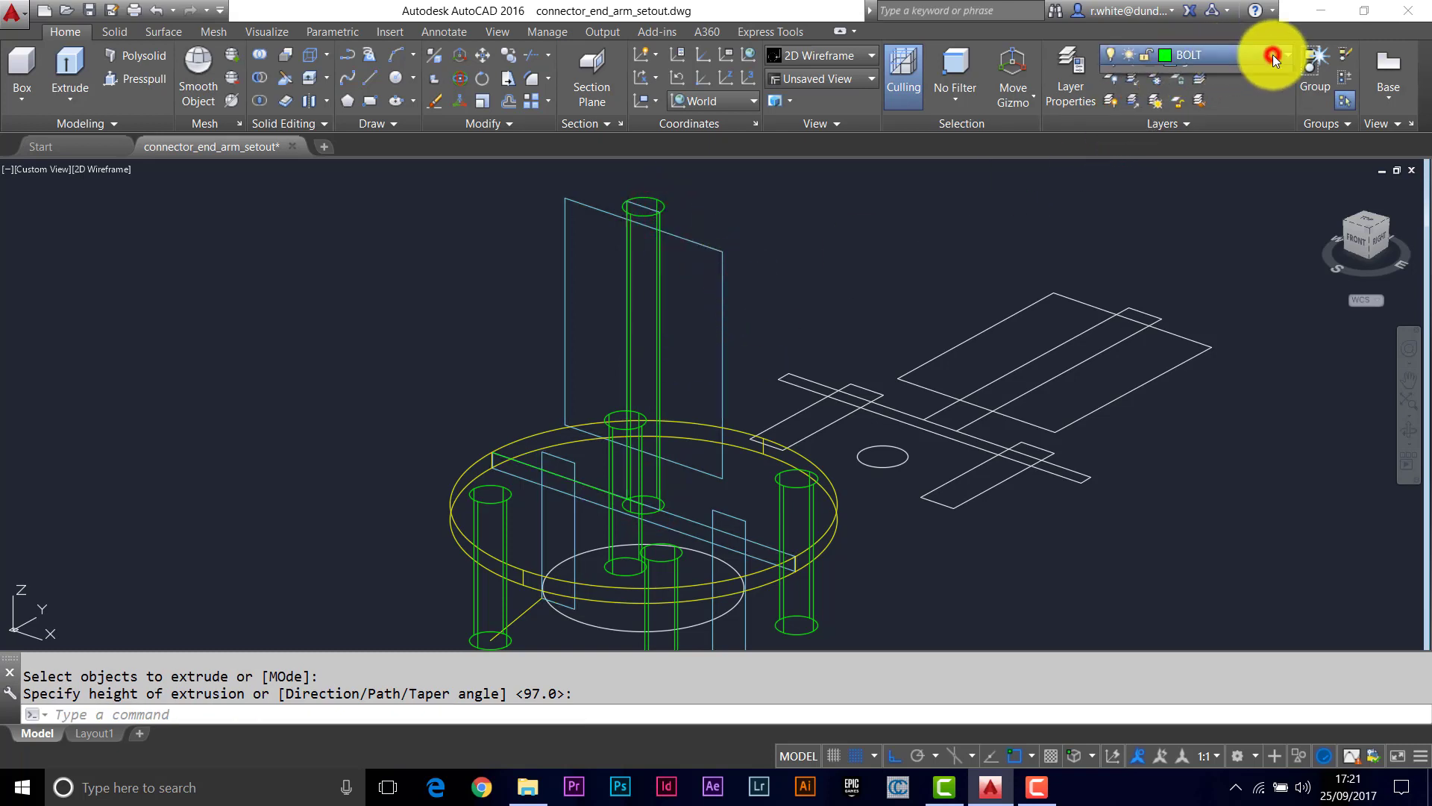
pyautogui.click(1193, 121)
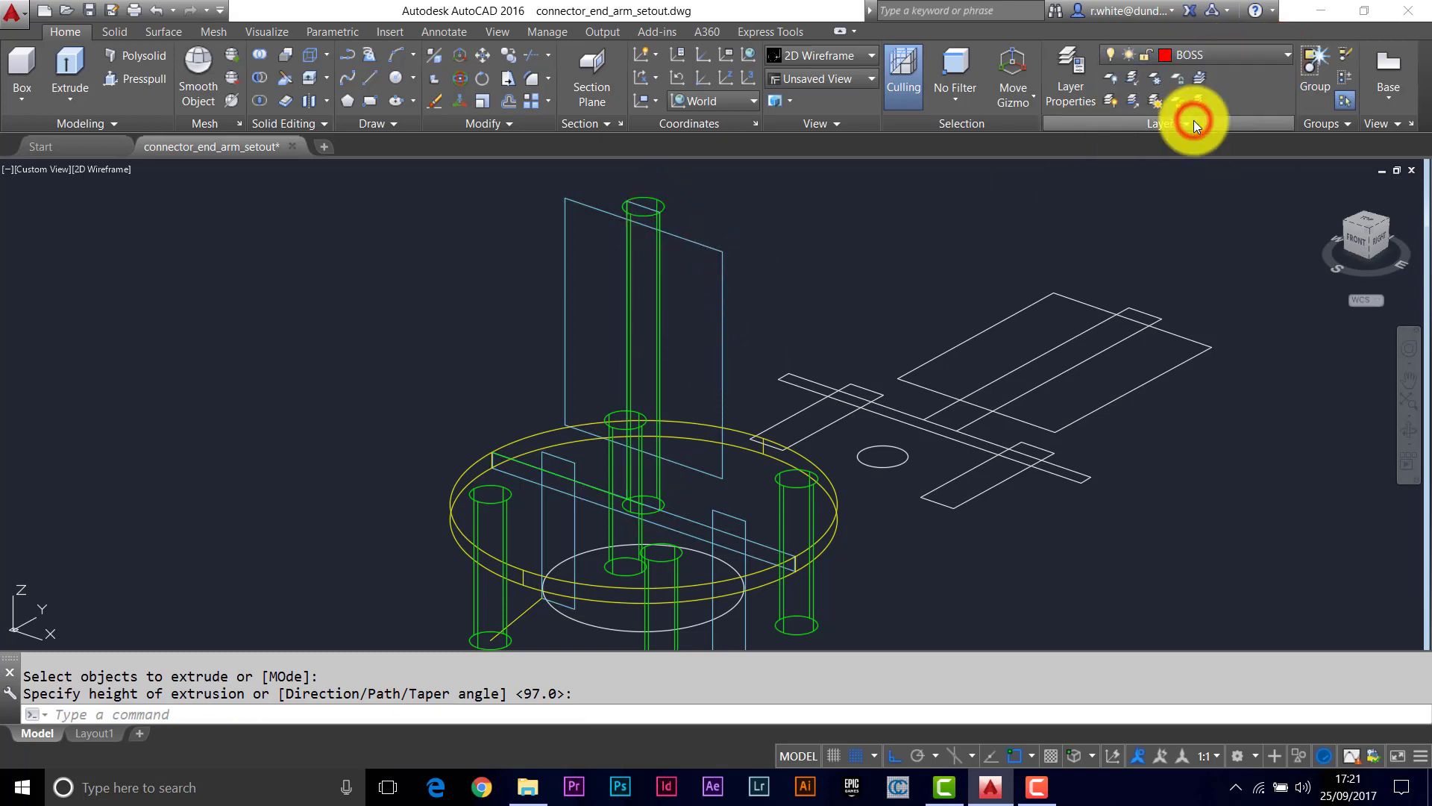
pyautogui.moveTo(726, 380); pyautogui.dragTo(723, 328, button='middle')
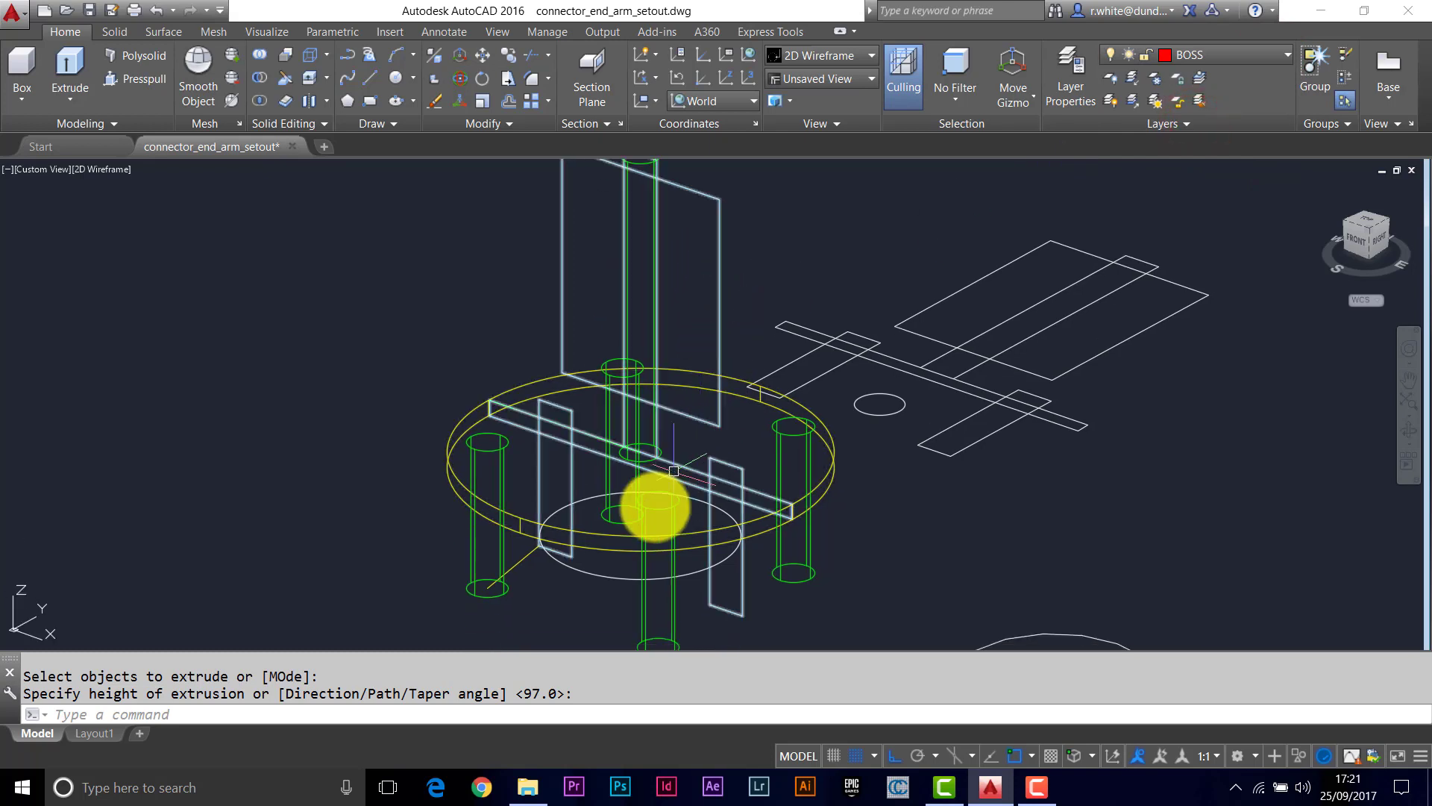
# Step: Move the larger inner plan circle from its centre to the midpoint of the elevation boss rectangle's bottom edge
pyautogui.press('Return')
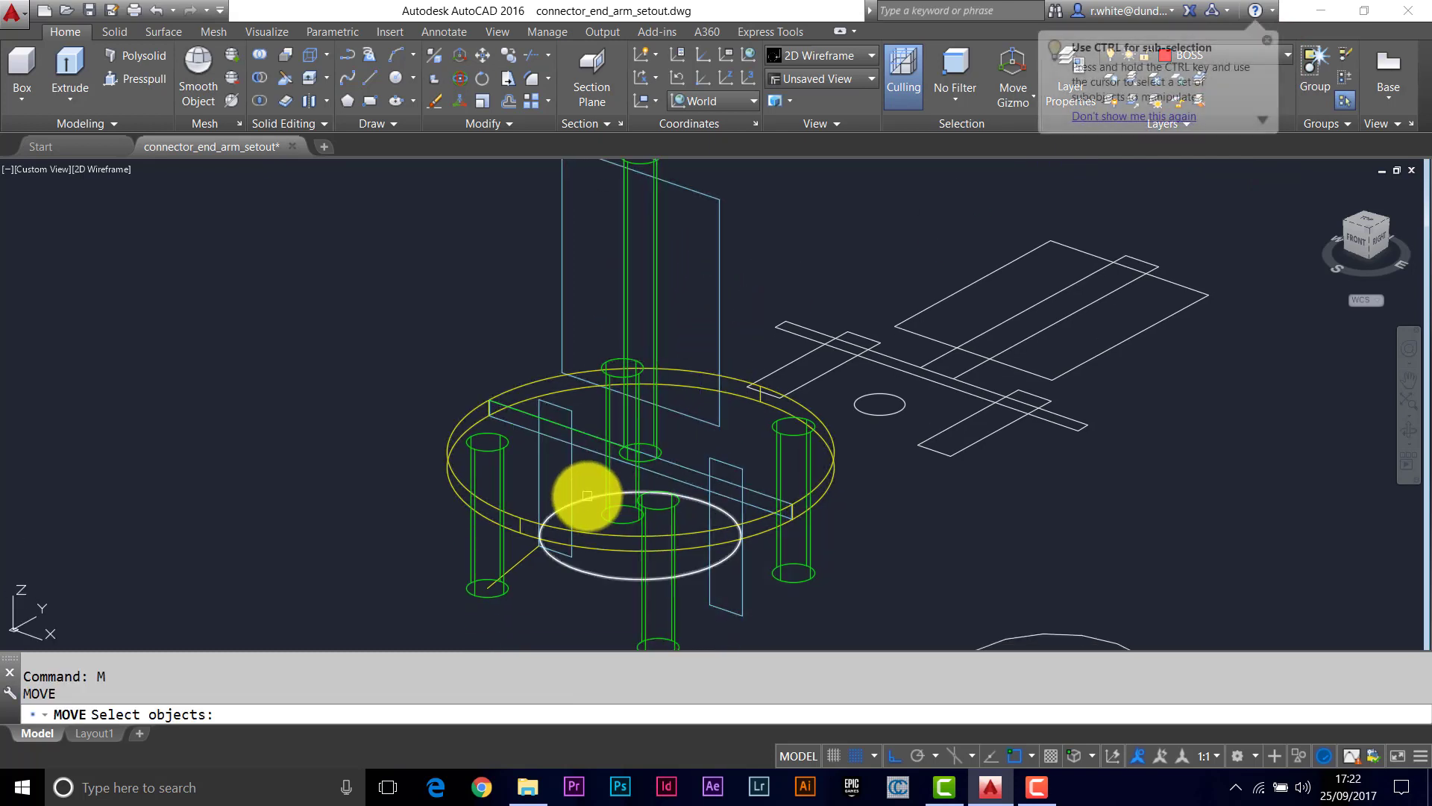
pyautogui.click(590, 497)
pyautogui.press('Return')
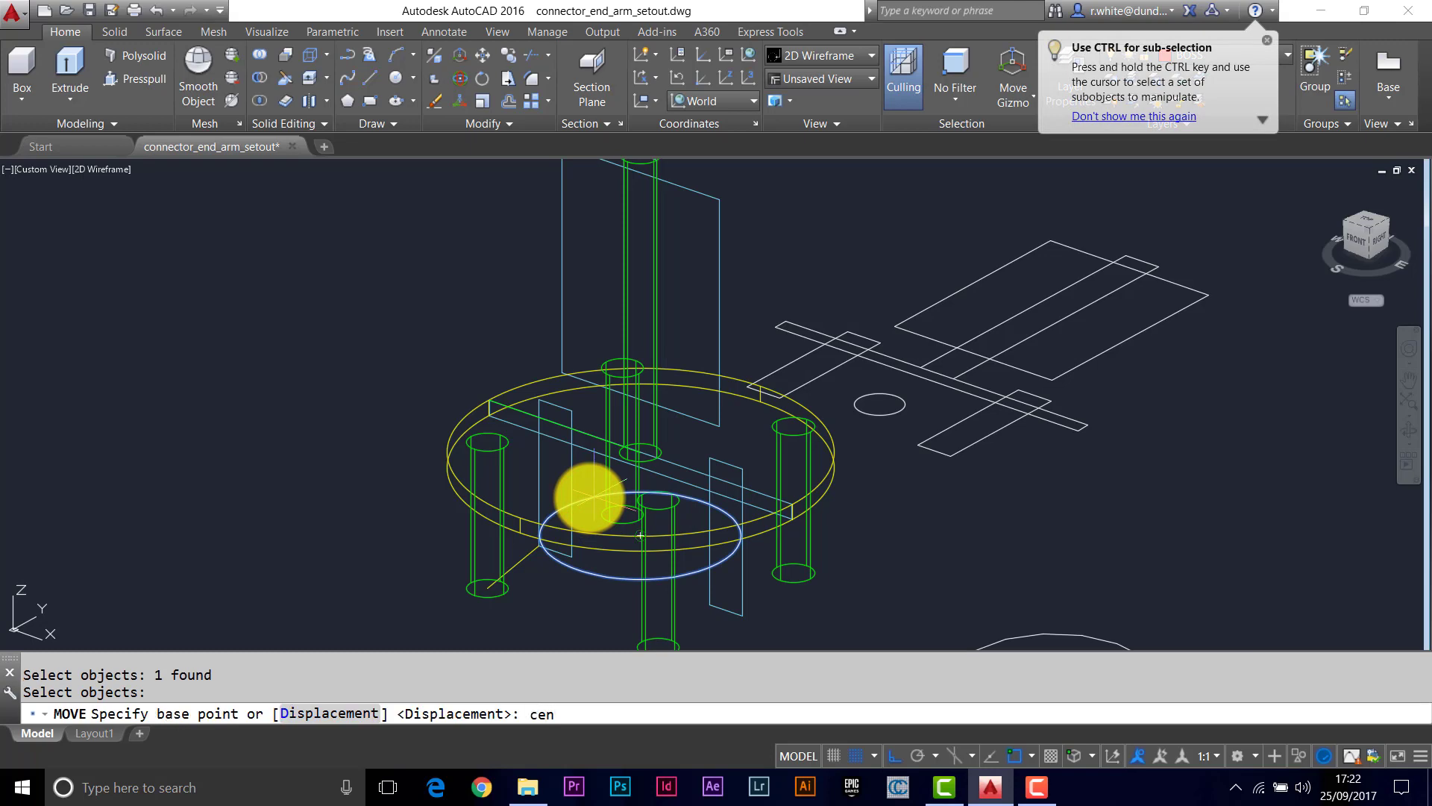
pyautogui.write('cen')
pyautogui.press('Return')
pyautogui.click(589, 496)
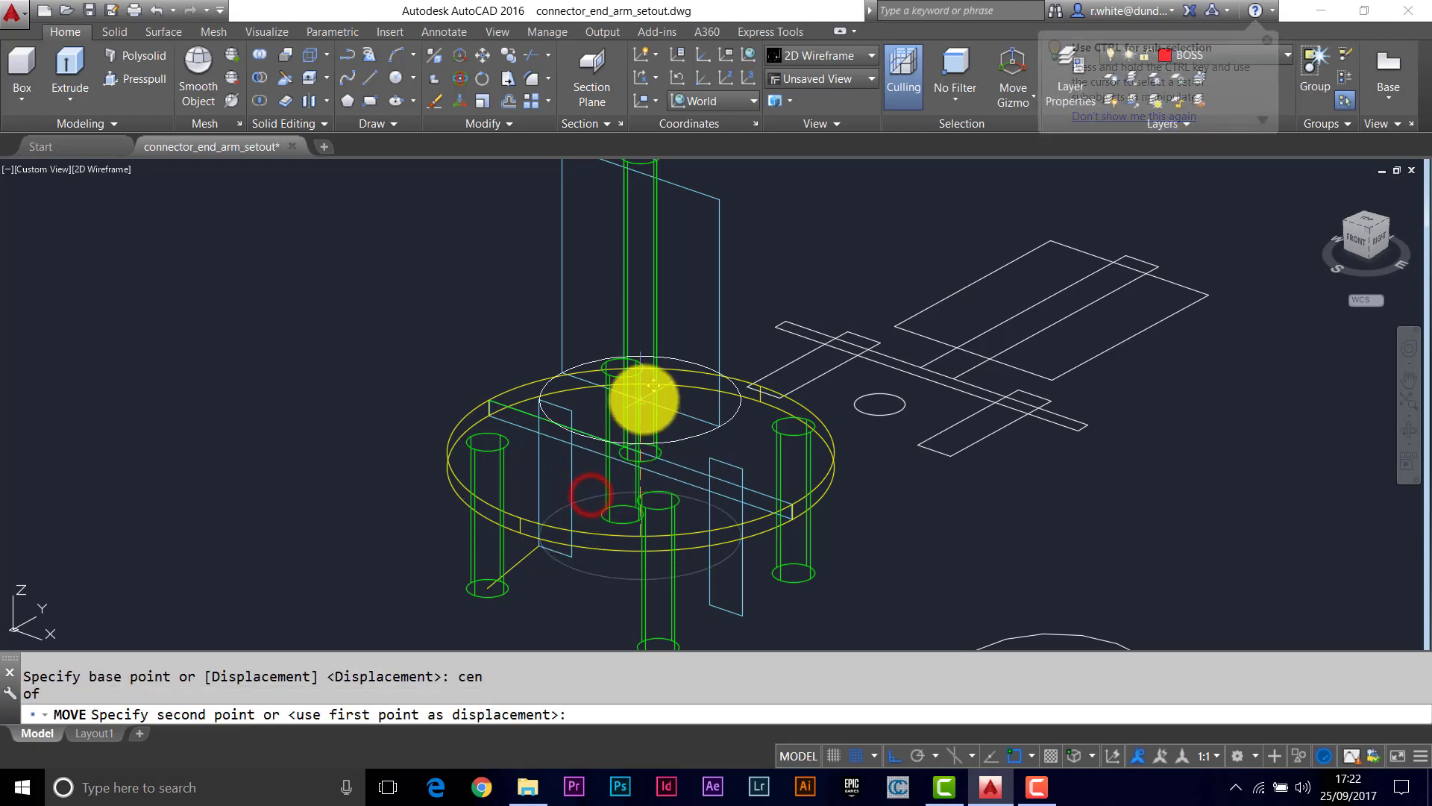
pyautogui.scroll(5, 646, 403)
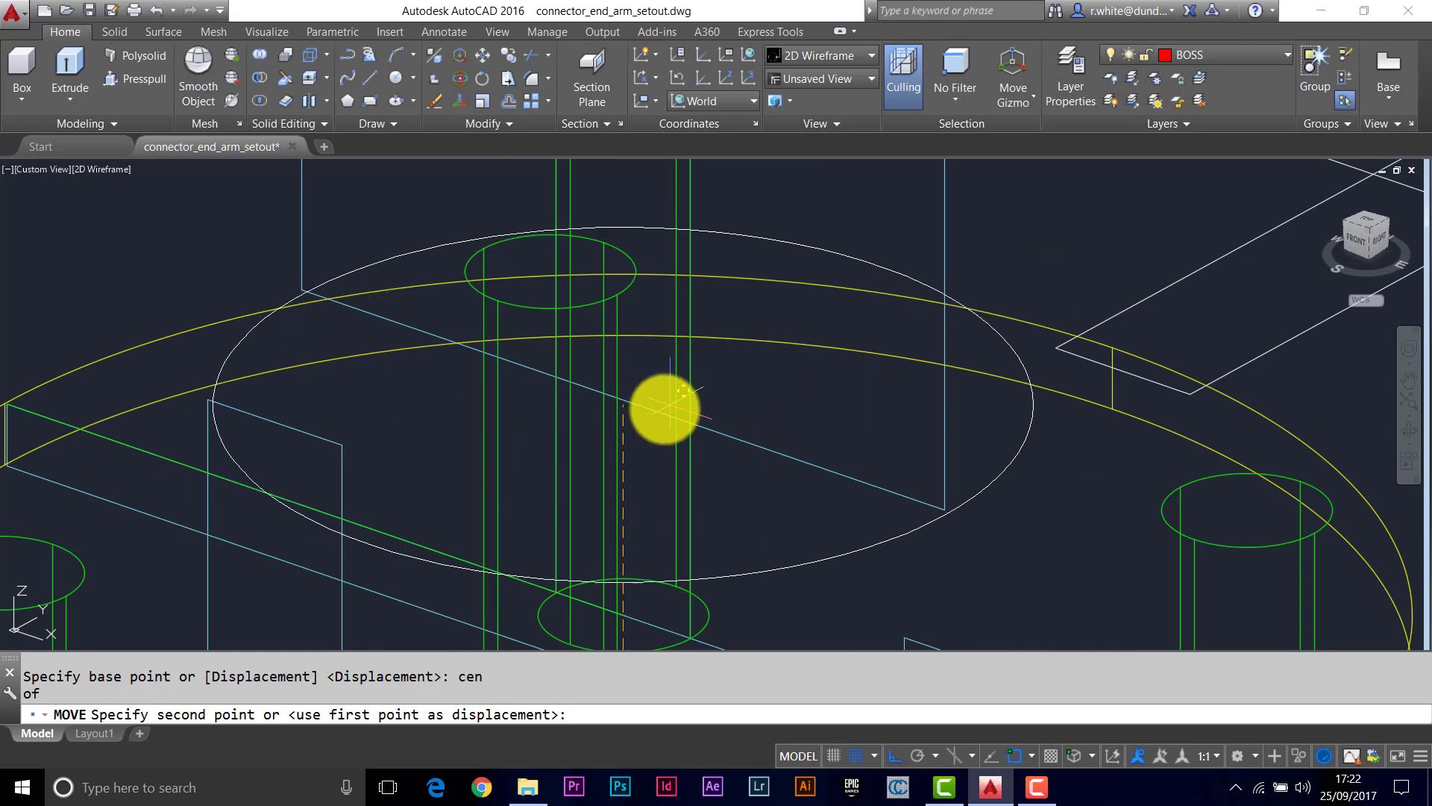
pyautogui.click(643, 409)
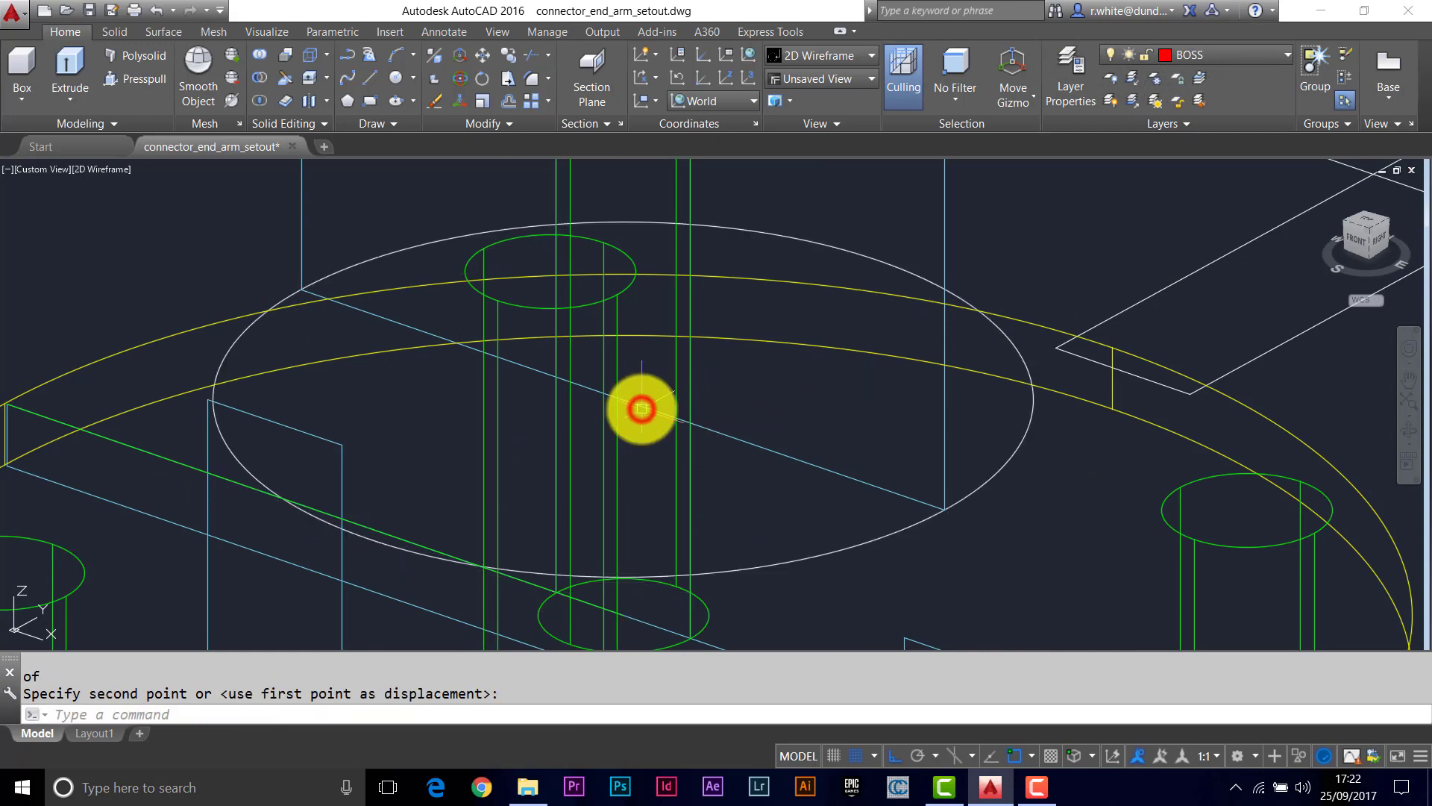
# Step: Extrude the raised larger circle up to the top corner of the elevation's boss rectangle
pyautogui.scroll(-5, 662, 400)
pyautogui.moveTo(687, 496); pyautogui.dragTo(712, 494, button='middle')
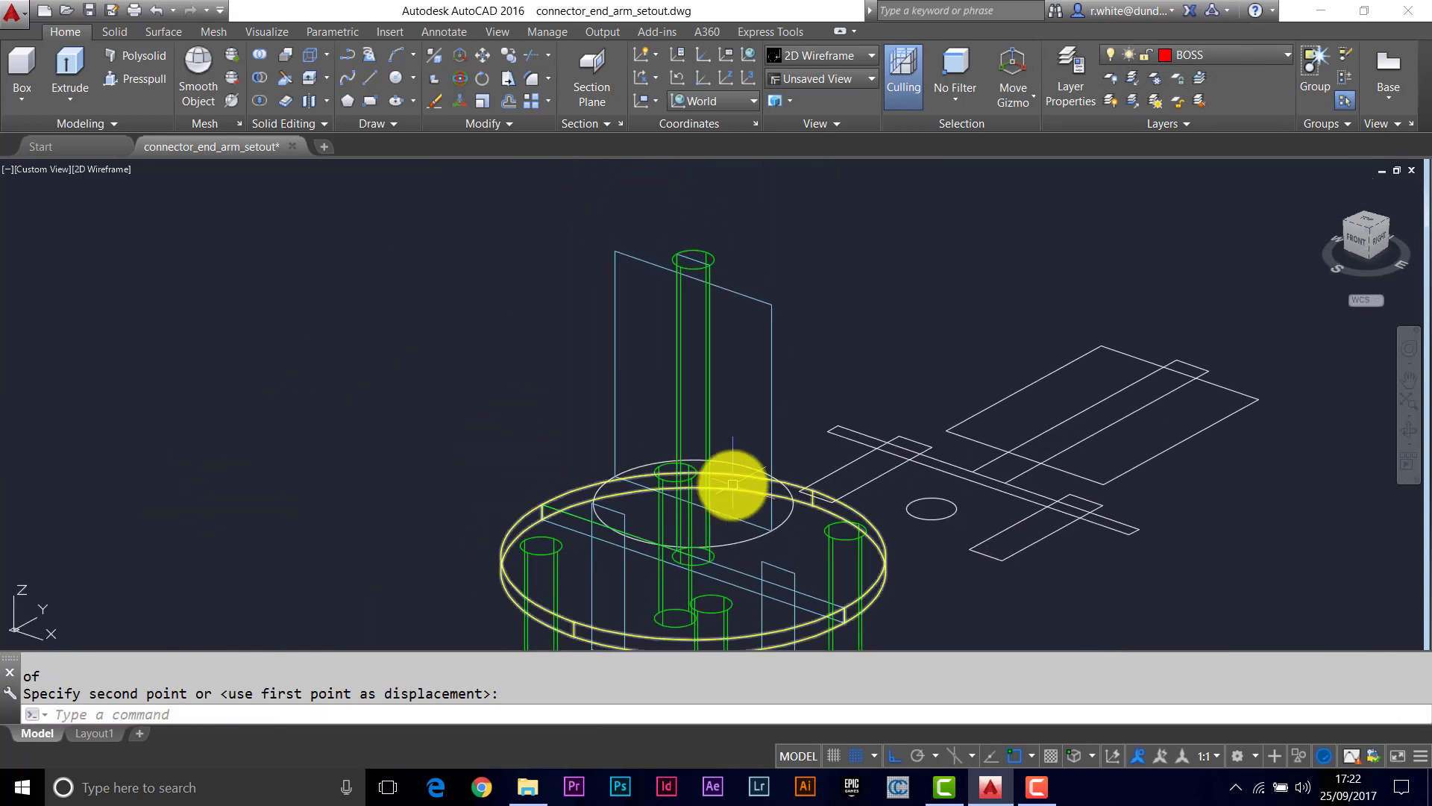
pyautogui.write('ext')
pyautogui.press('Return')
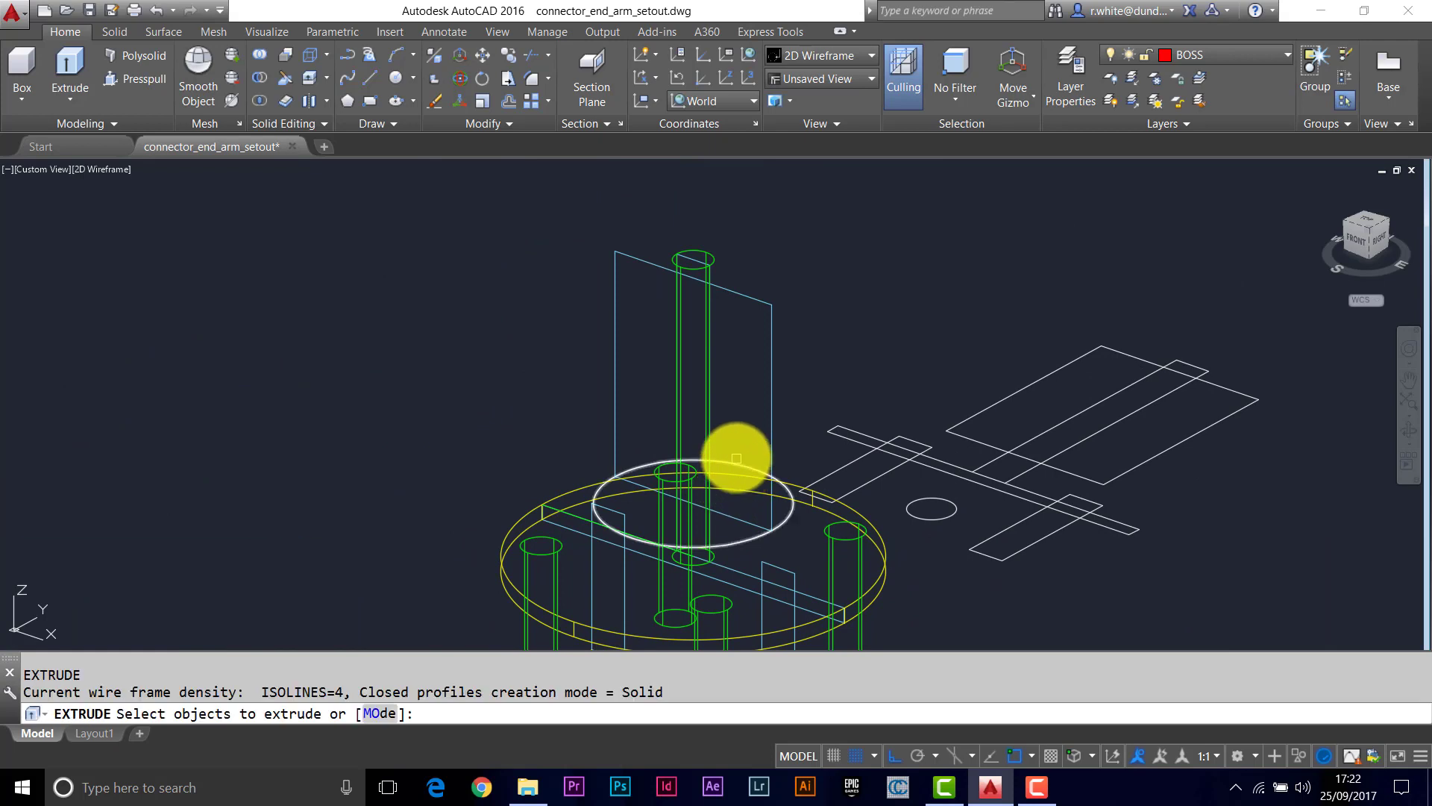
pyautogui.click(733, 464)
pyautogui.press('Return')
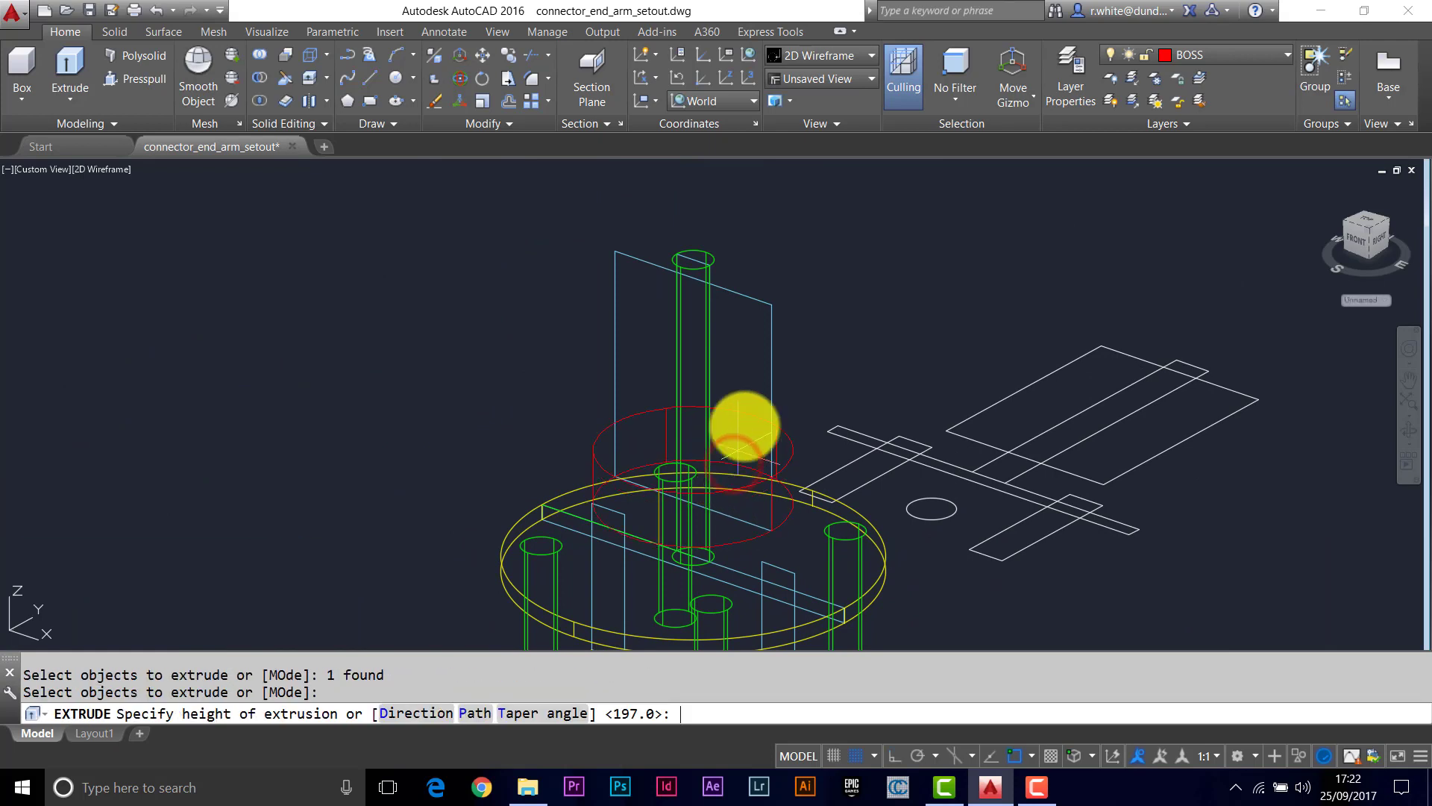
pyautogui.click(772, 305)
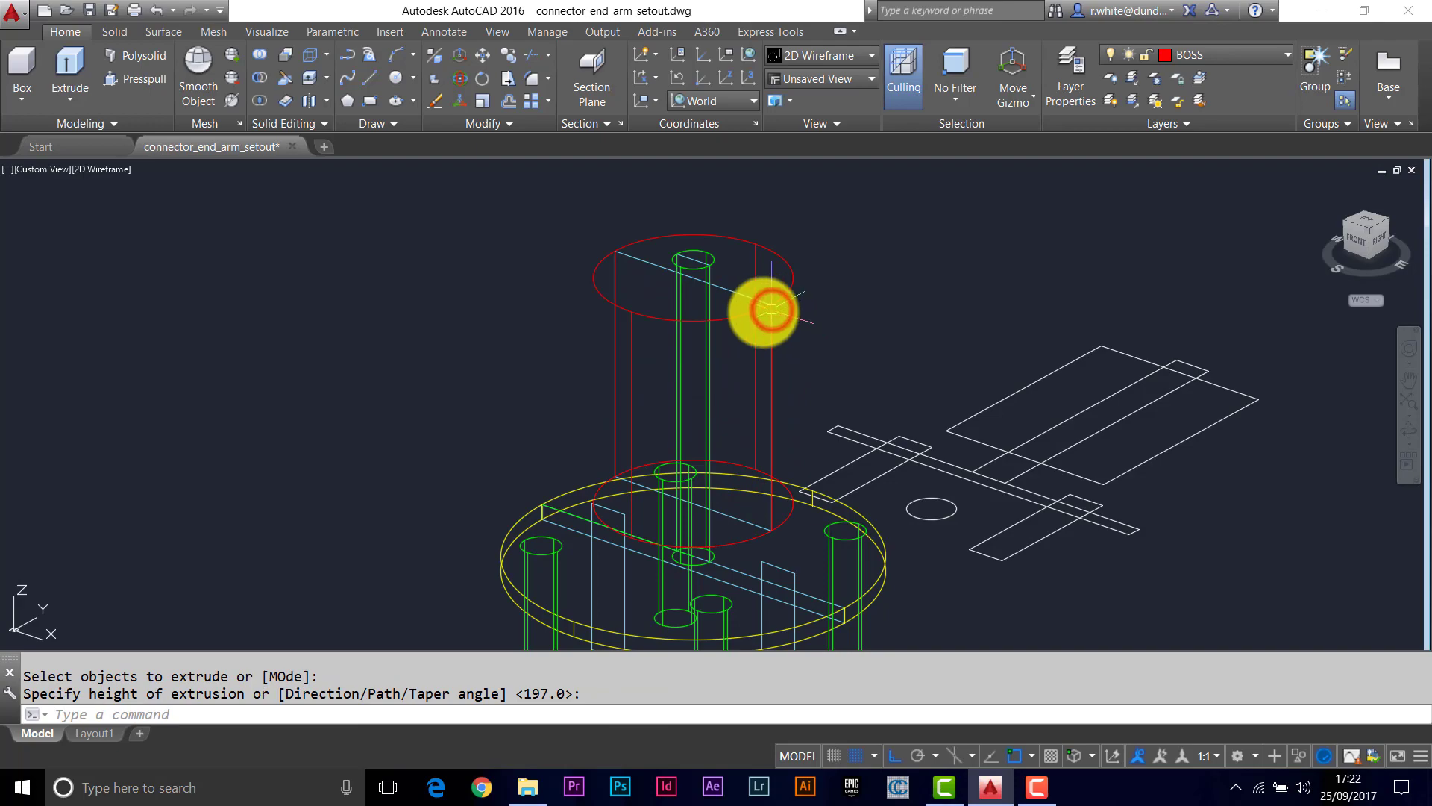
# Step: Erase the leftover line between the front bolt's bottom centre and the elevation leg
pyautogui.keyDown('shift'); pyautogui.moveTo(701, 520); pyautogui.dragTo(542, 579, button='middle'); pyautogui.keyUp('shift')
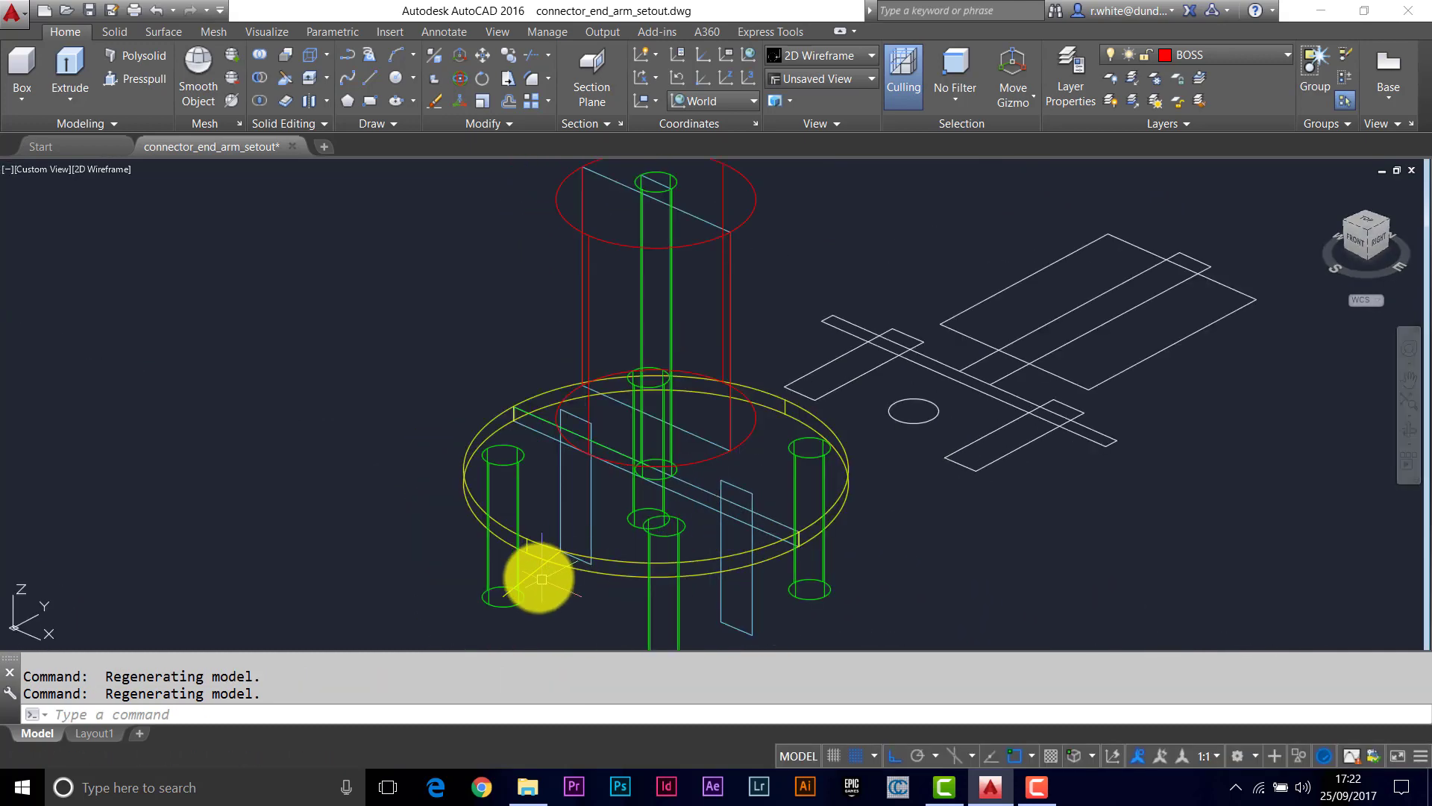
pyautogui.click(535, 575)
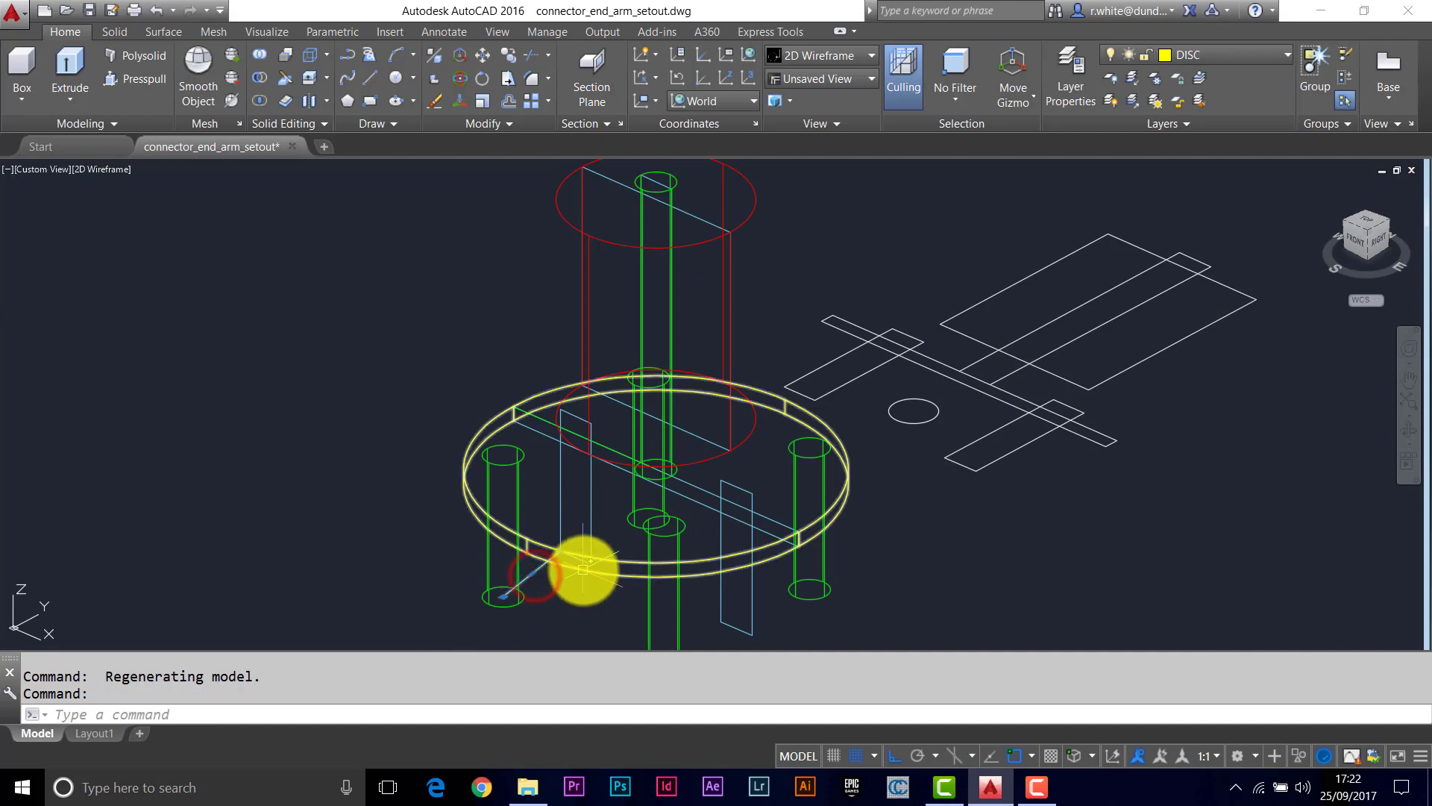
pyautogui.press('Delete')
# Step: Erase the extruded boss cylinder standing above the disc
pyautogui.moveTo(713, 576); pyautogui.dragTo(648, 509, button='middle')
pyautogui.scroll(-2, 656, 514)
pyautogui.moveTo(783, 586); pyautogui.dragTo(794, 537, button='middle')
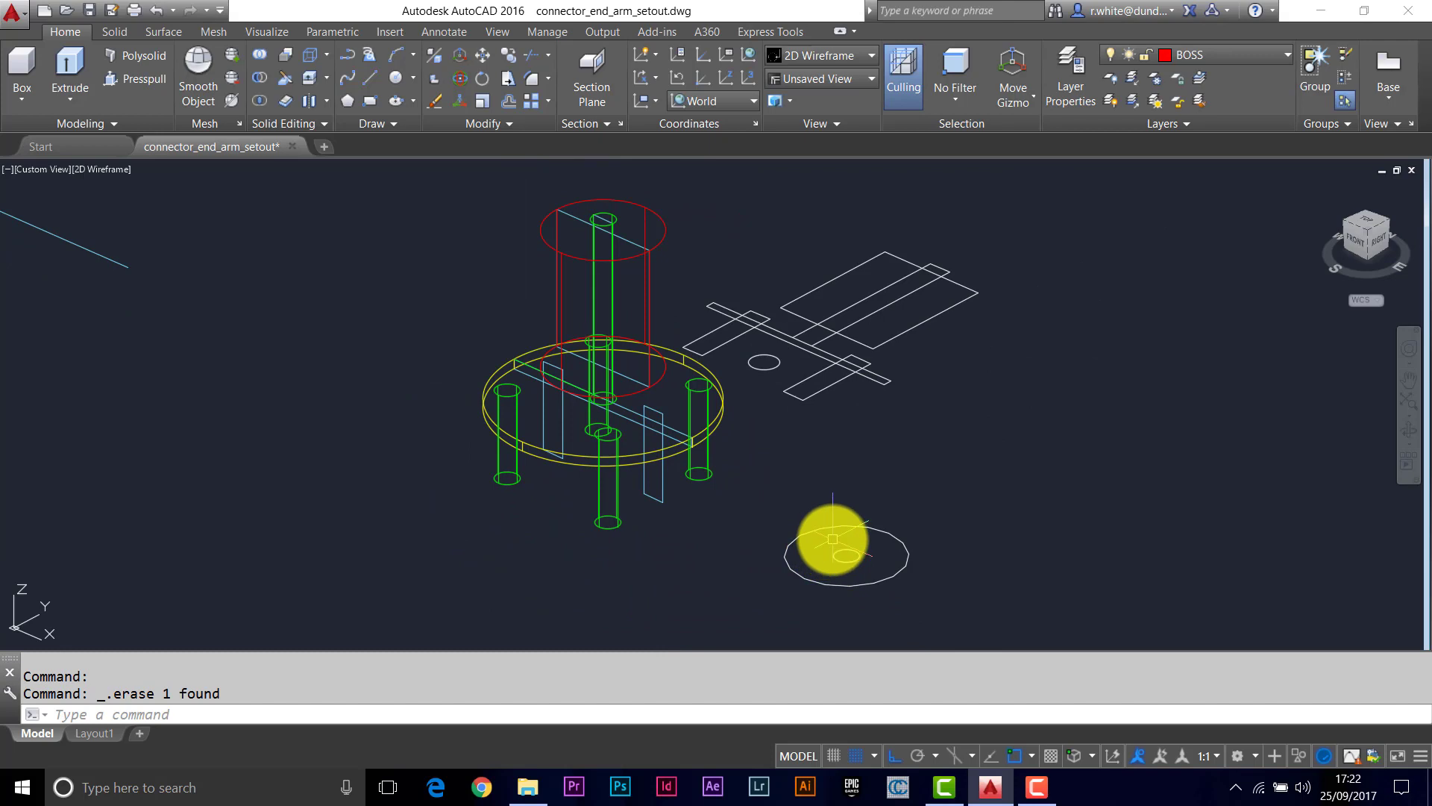
pyautogui.write('e')
pyautogui.press('Return')
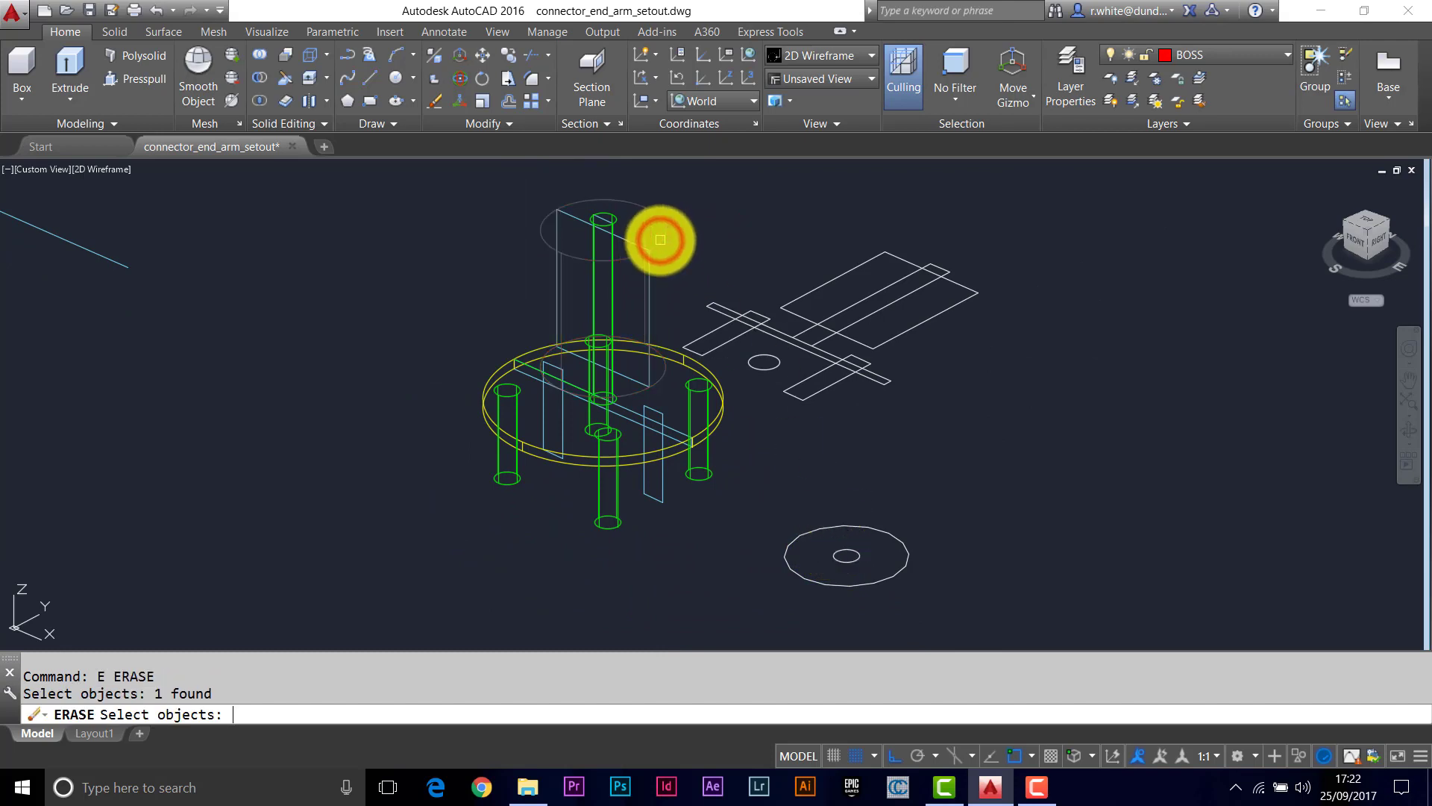
pyautogui.press('Return')
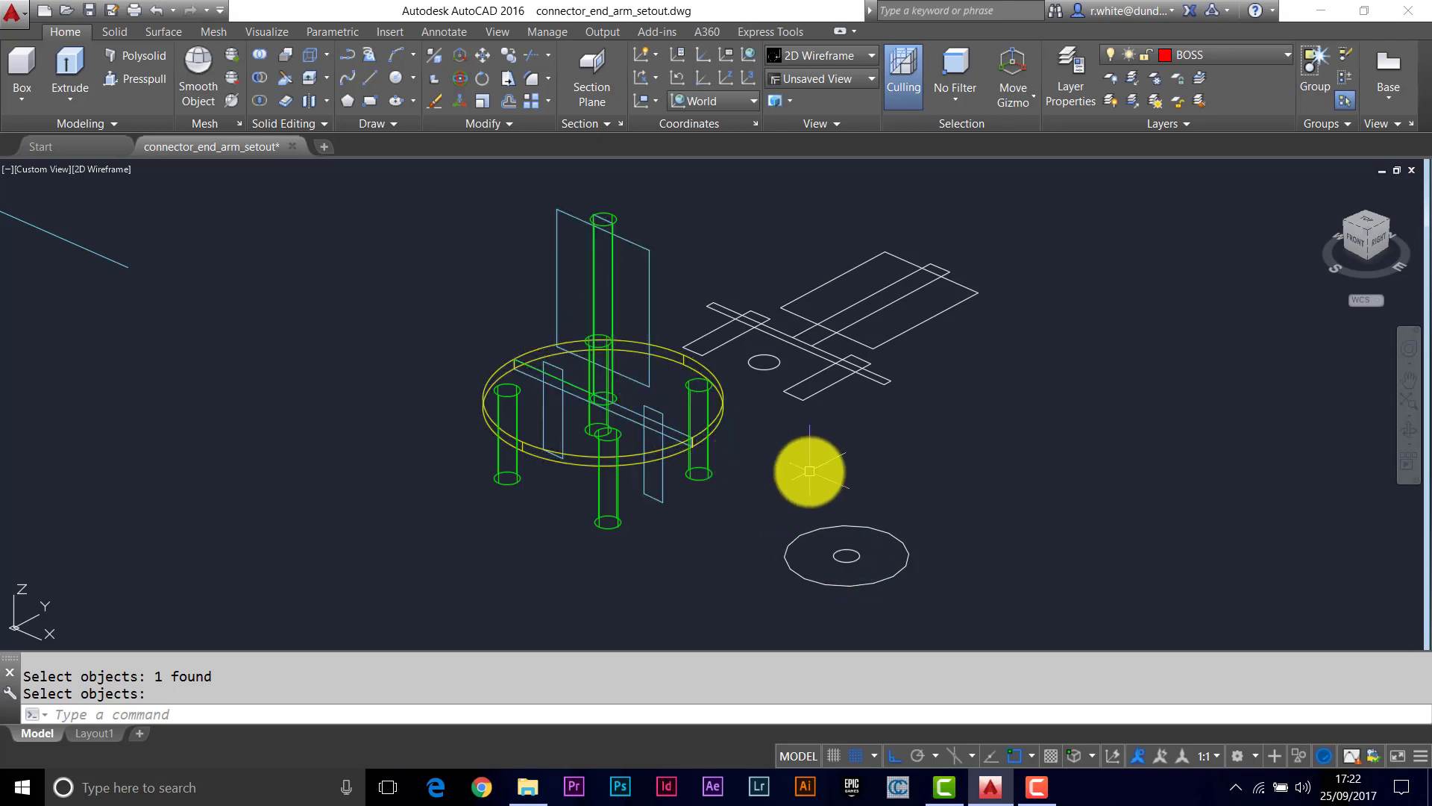
# Step: Move the large circle of the separate two-circle plan from its centre to the midpoint of the elevation boss rectangle's bottom edge
pyautogui.press('Return')
pyautogui.click(837, 521)
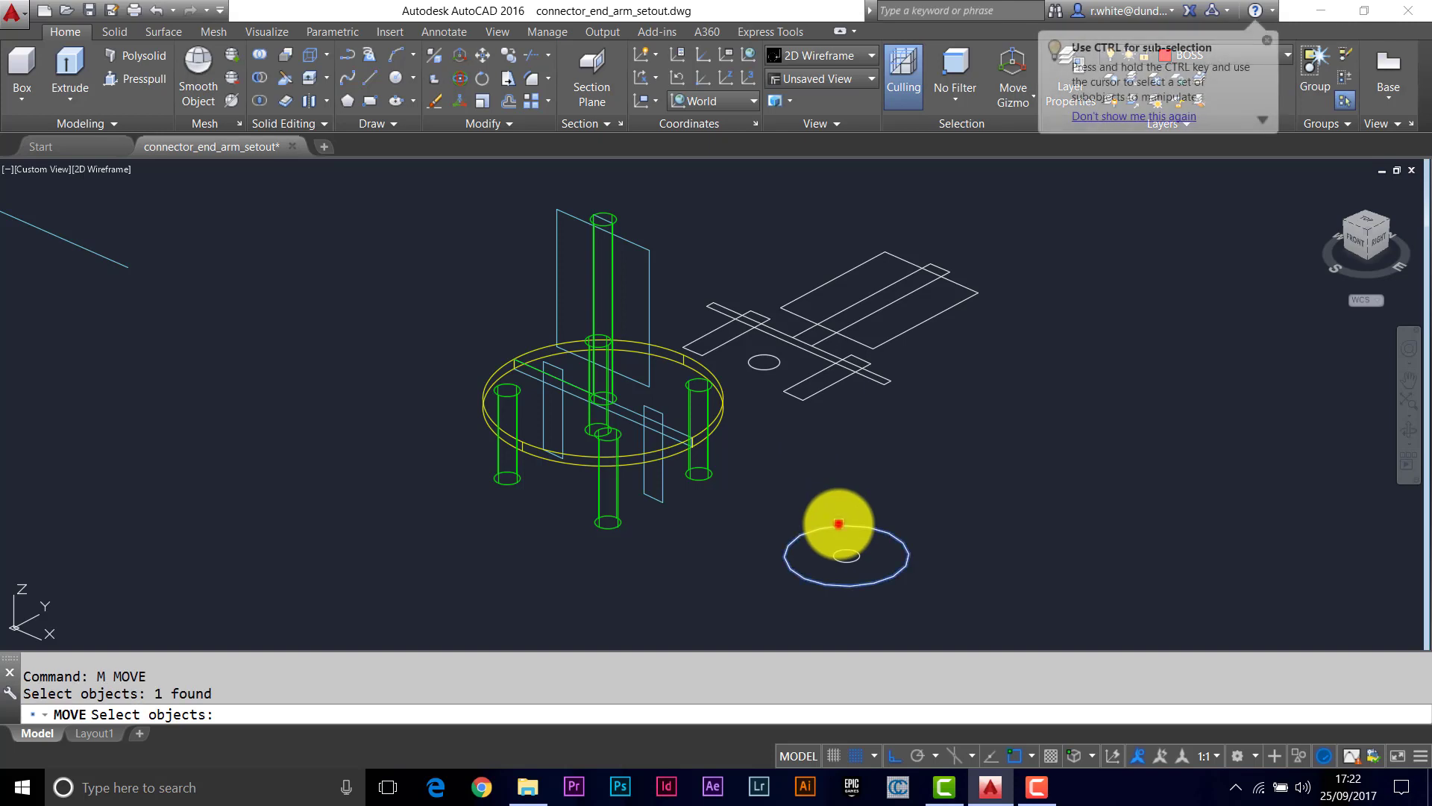
pyautogui.press('Return')
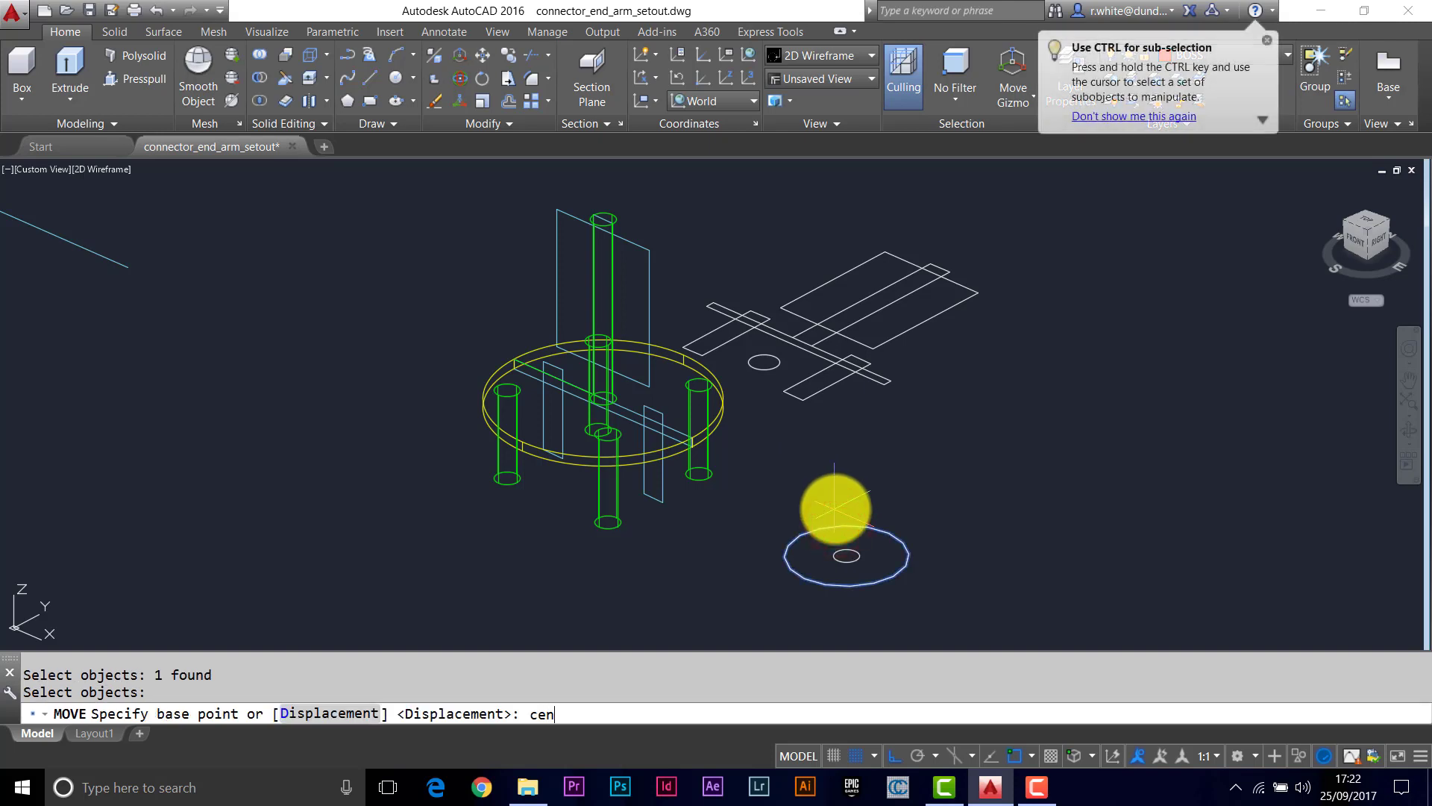
pyautogui.write('cen')
pyautogui.press('Return')
pyautogui.click(850, 556)
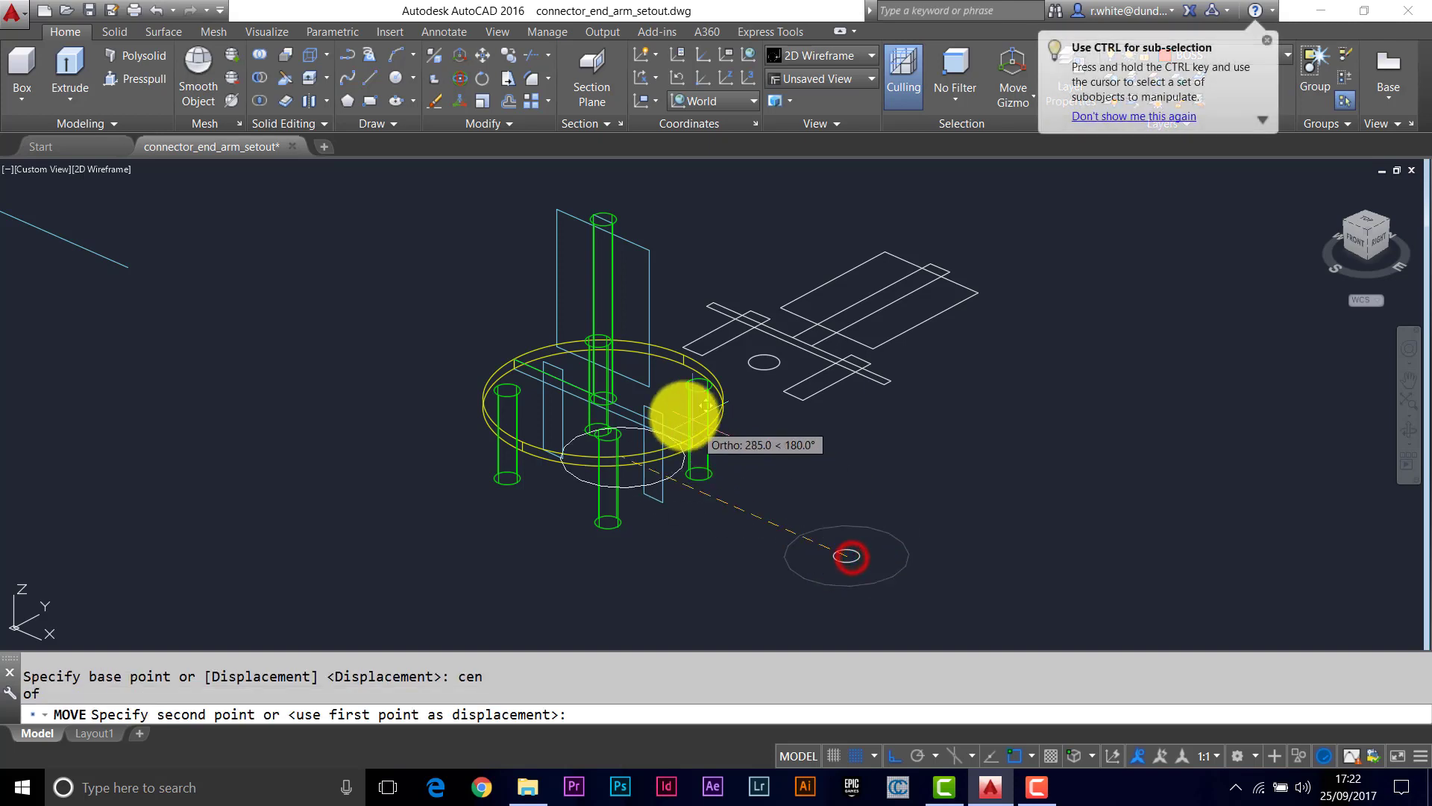
pyautogui.scroll(4, 568, 359)
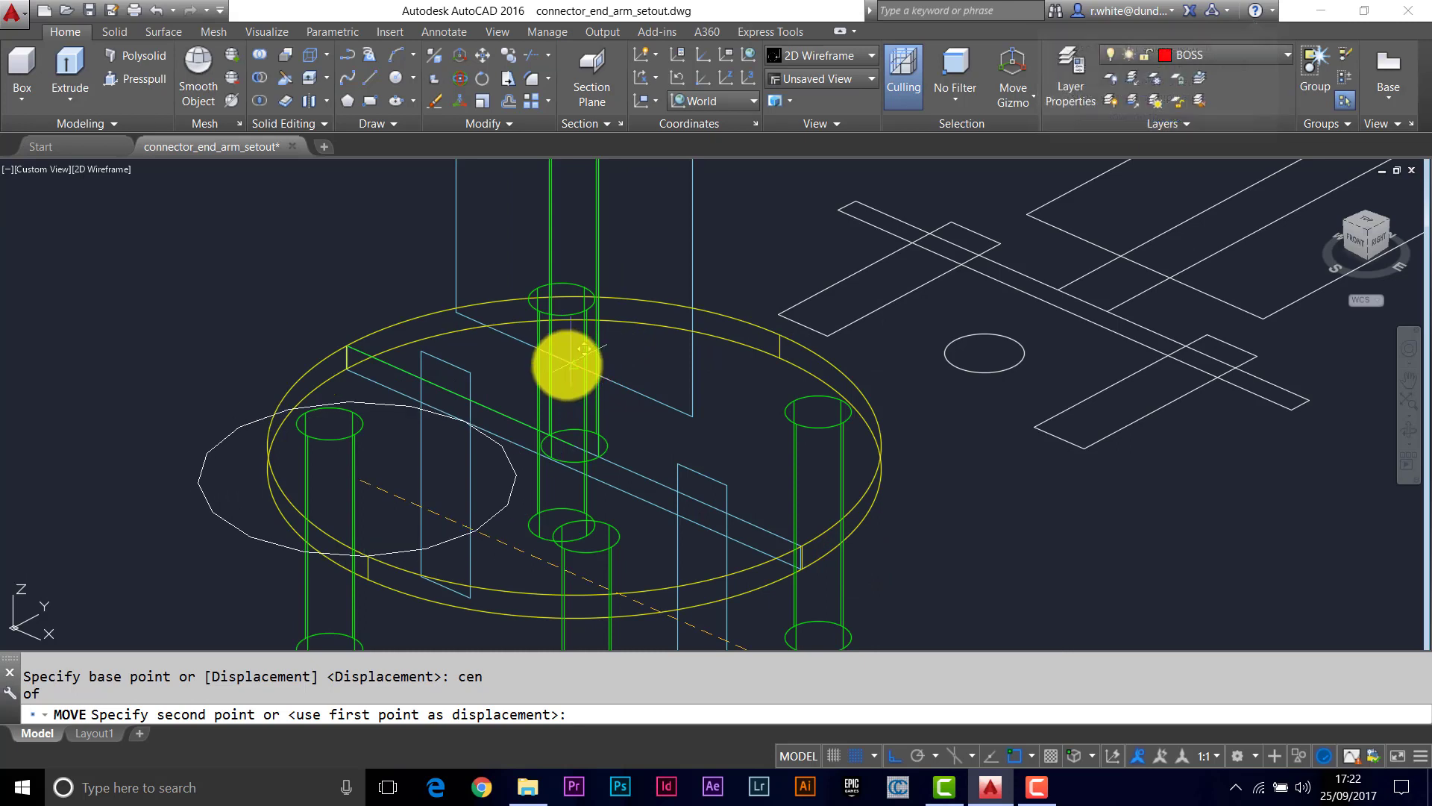
pyautogui.click(568, 362)
pyautogui.moveTo(662, 384); pyautogui.dragTo(739, 441, button='middle')
pyautogui.scroll(-2, 739, 438)
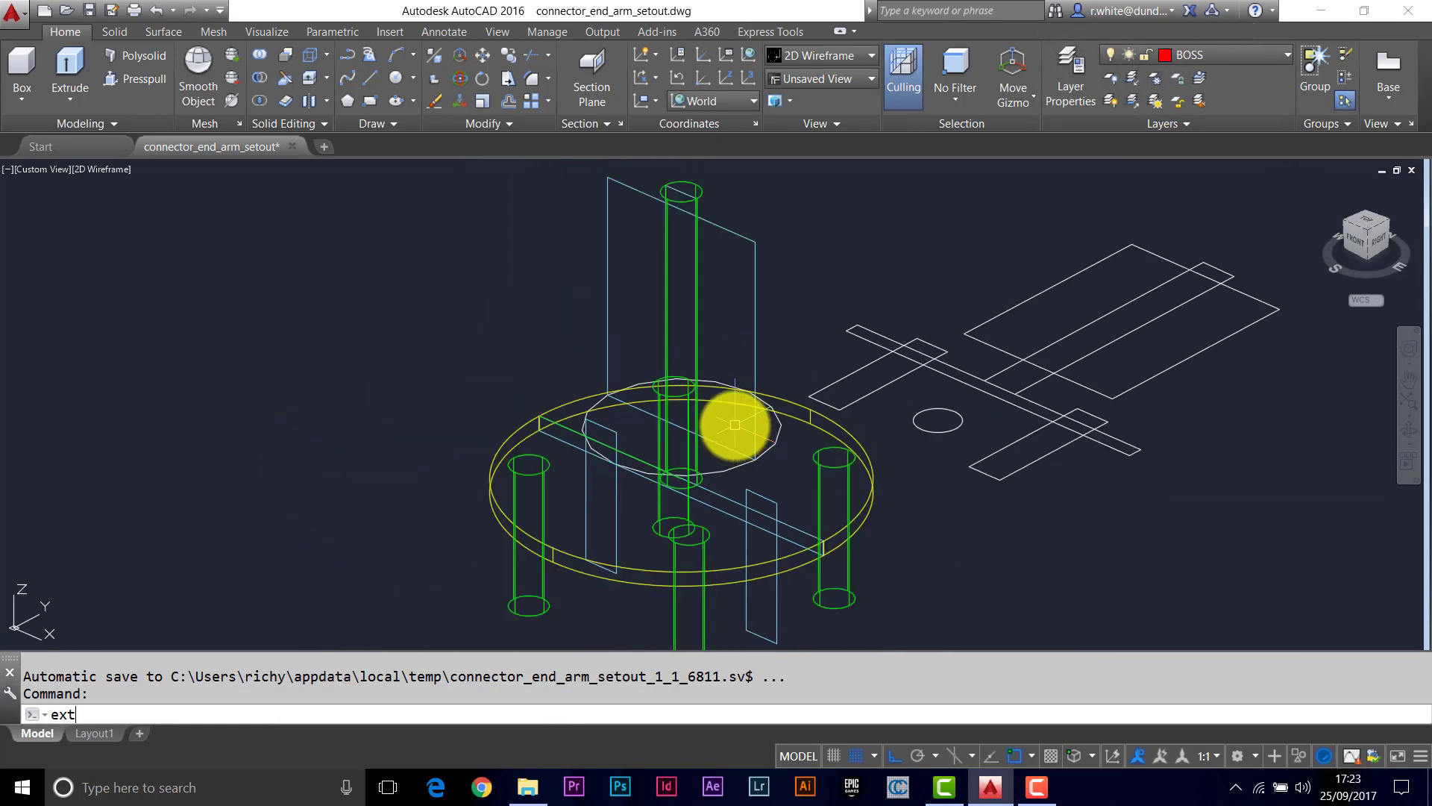
# Step: Extrude the large circle at the boss rectangle's base up to the rectangle's top corner on the BOSS layer
pyautogui.press('Return')
pyautogui.click(729, 468)
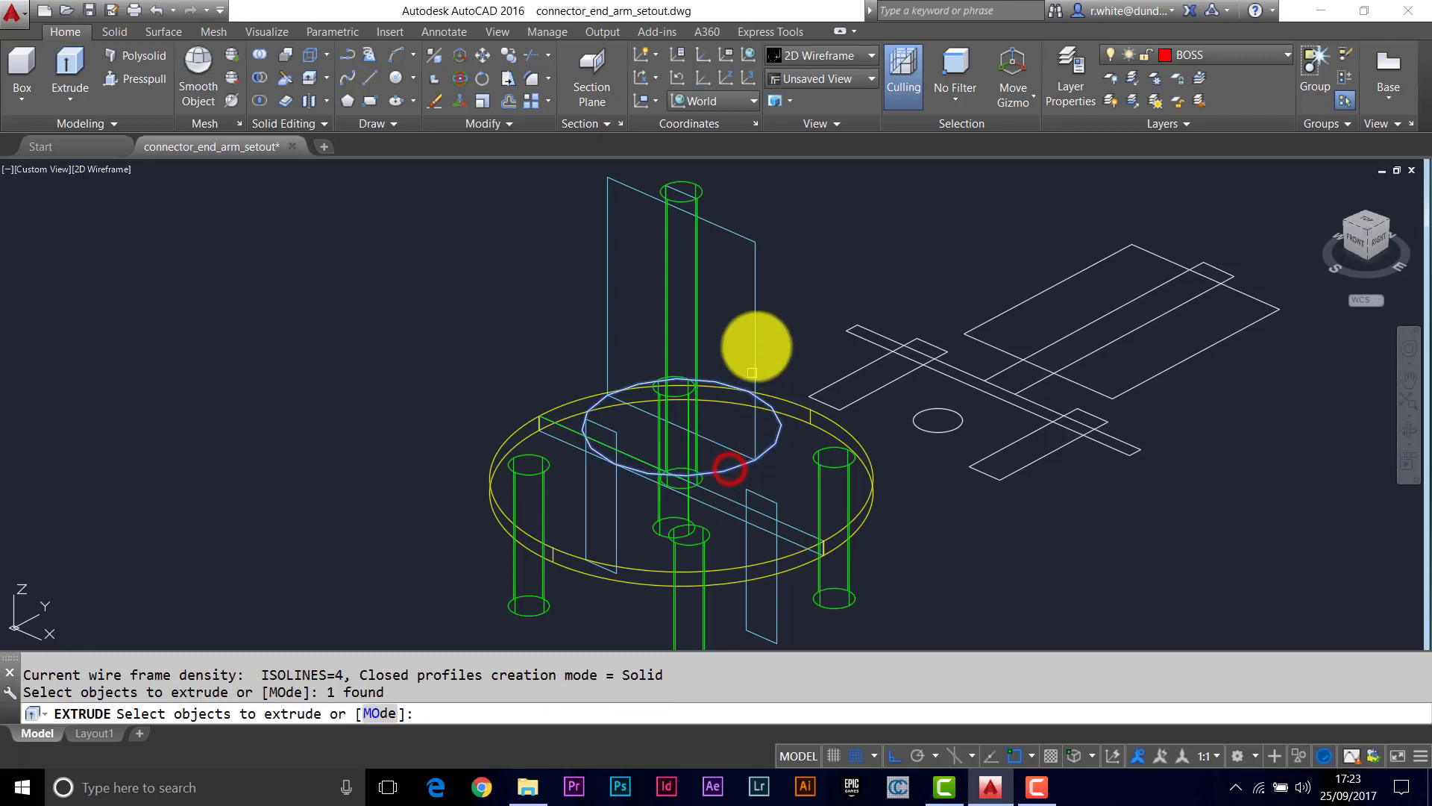
pyautogui.press('Return')
pyautogui.click(752, 240)
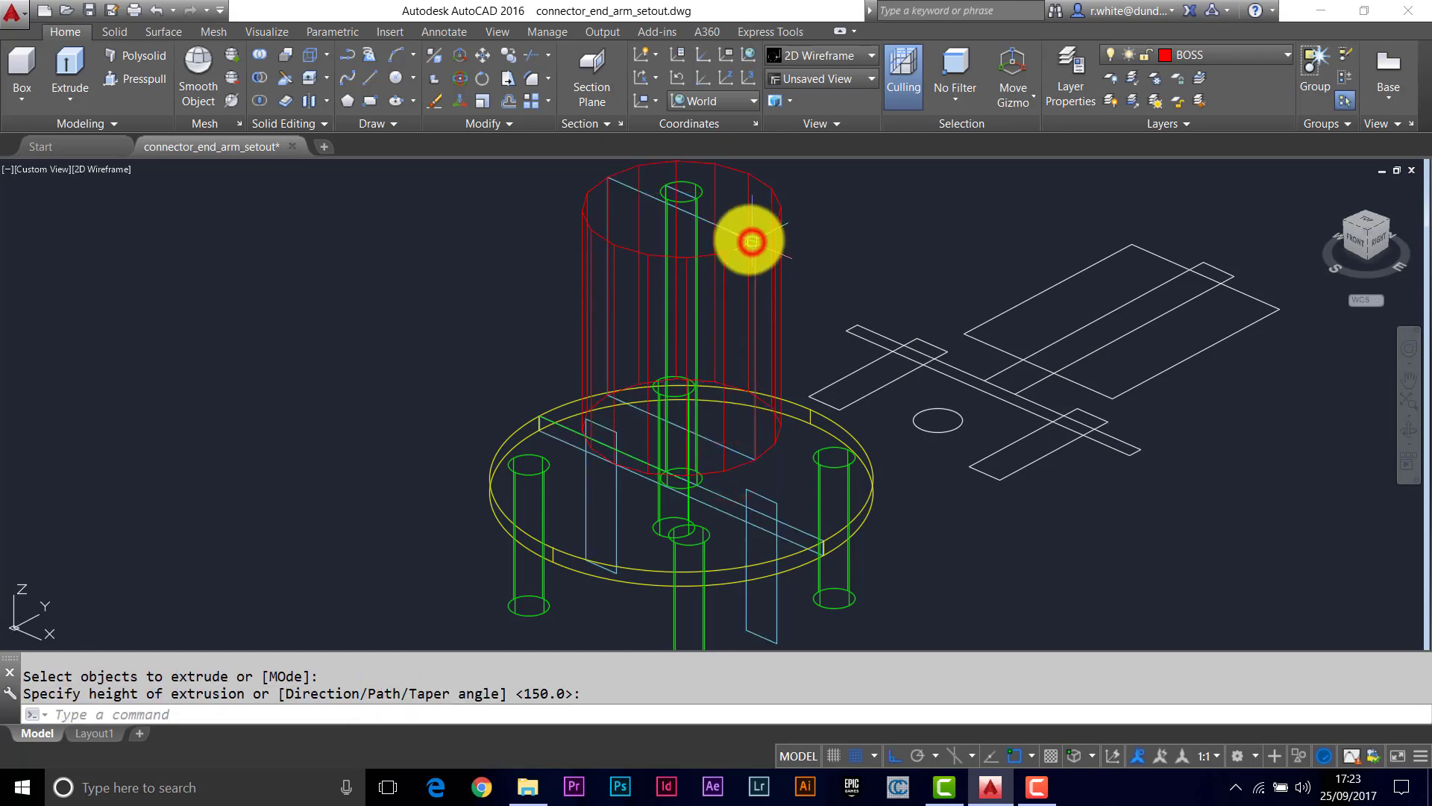
pyautogui.scroll(-4, 719, 272)
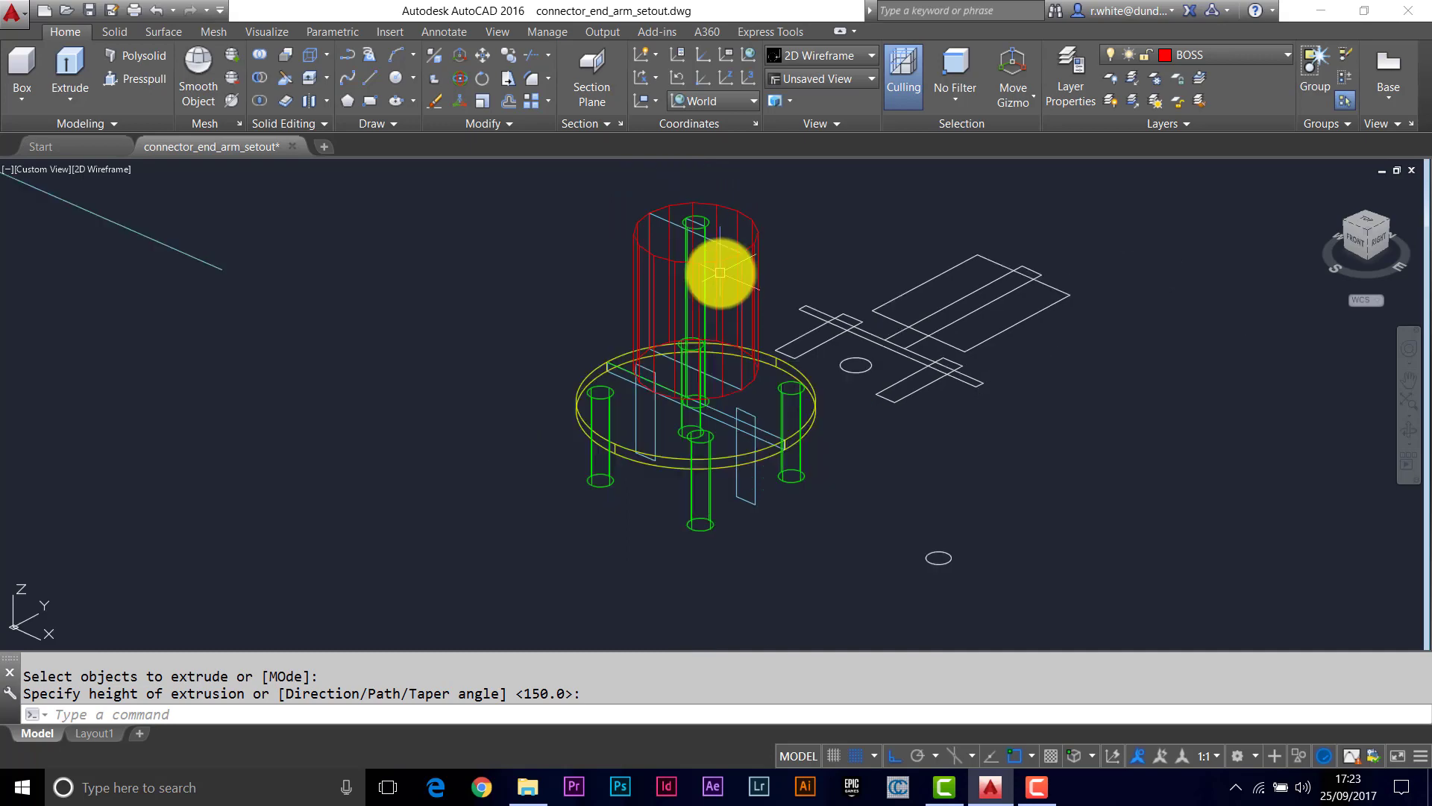
pyautogui.scroll(2, 671, 297)
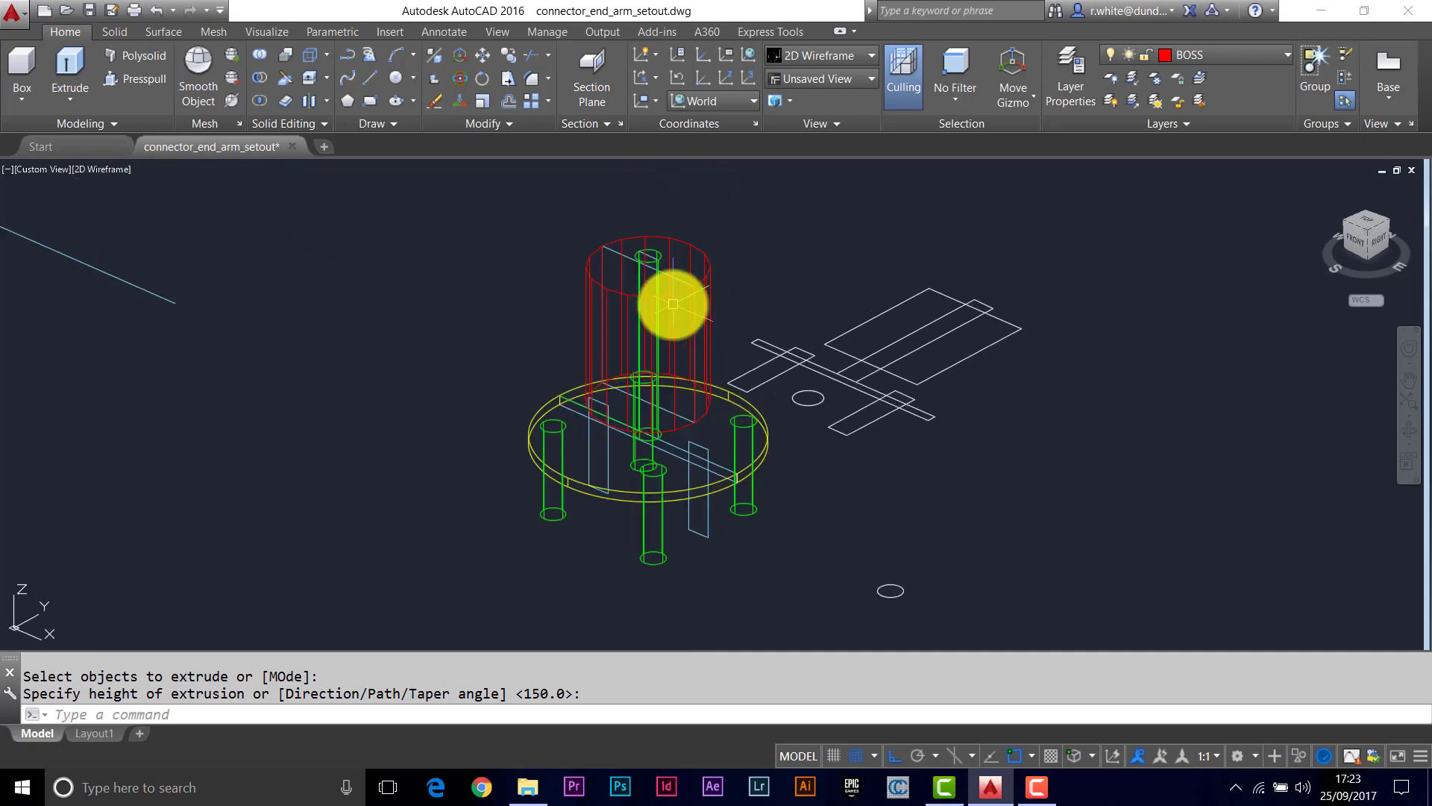
# Step: Show the model in the Shaded with edges visual style and examine how the bolts pass through the disc
pyautogui.click(100, 169)
pyautogui.click(163, 300)
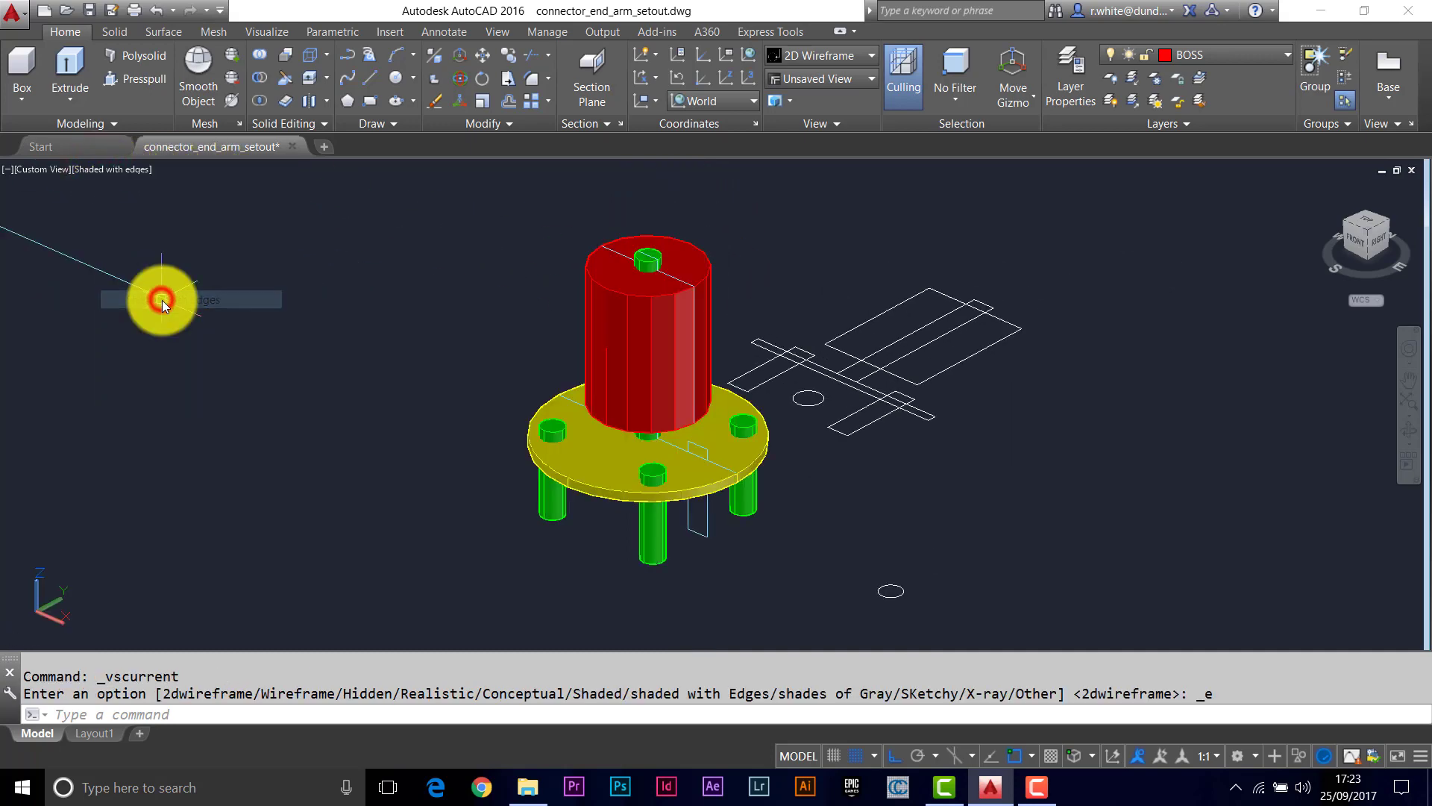
pyautogui.moveTo(505, 341)
pyautogui.mouseDown(button='middle')
pyautogui.moveTo(731, 398)
pyautogui.moveTo(820, 471)
pyautogui.moveTo(828, 445)
pyautogui.moveTo(943, 410)
pyautogui.moveTo(773, 427)
pyautogui.moveTo(602, 368)
pyautogui.mouseUp(button='middle')
pyautogui.scroll(-1, 820, 472)
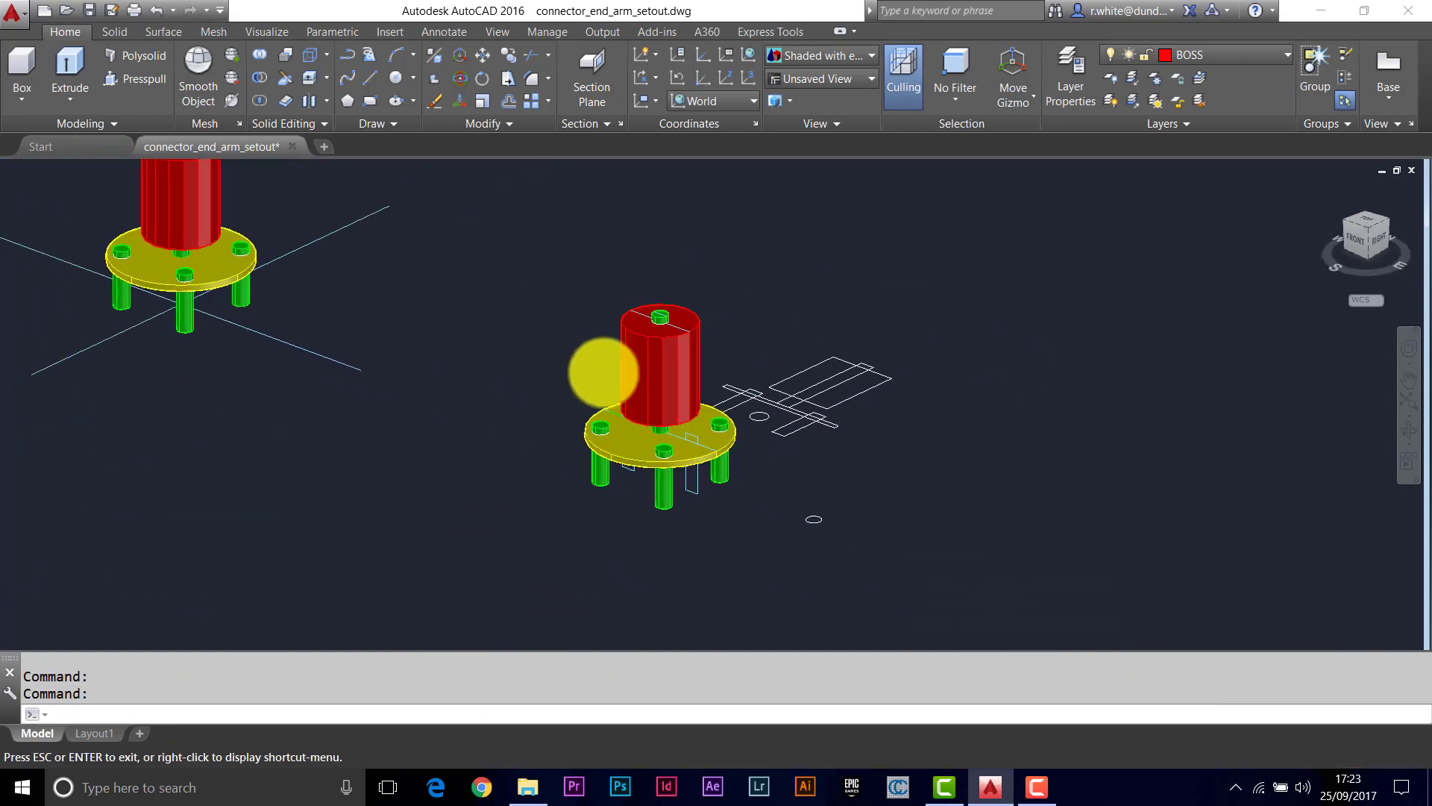
pyautogui.scroll(4, 672, 474)
pyautogui.scroll(3, 676, 486)
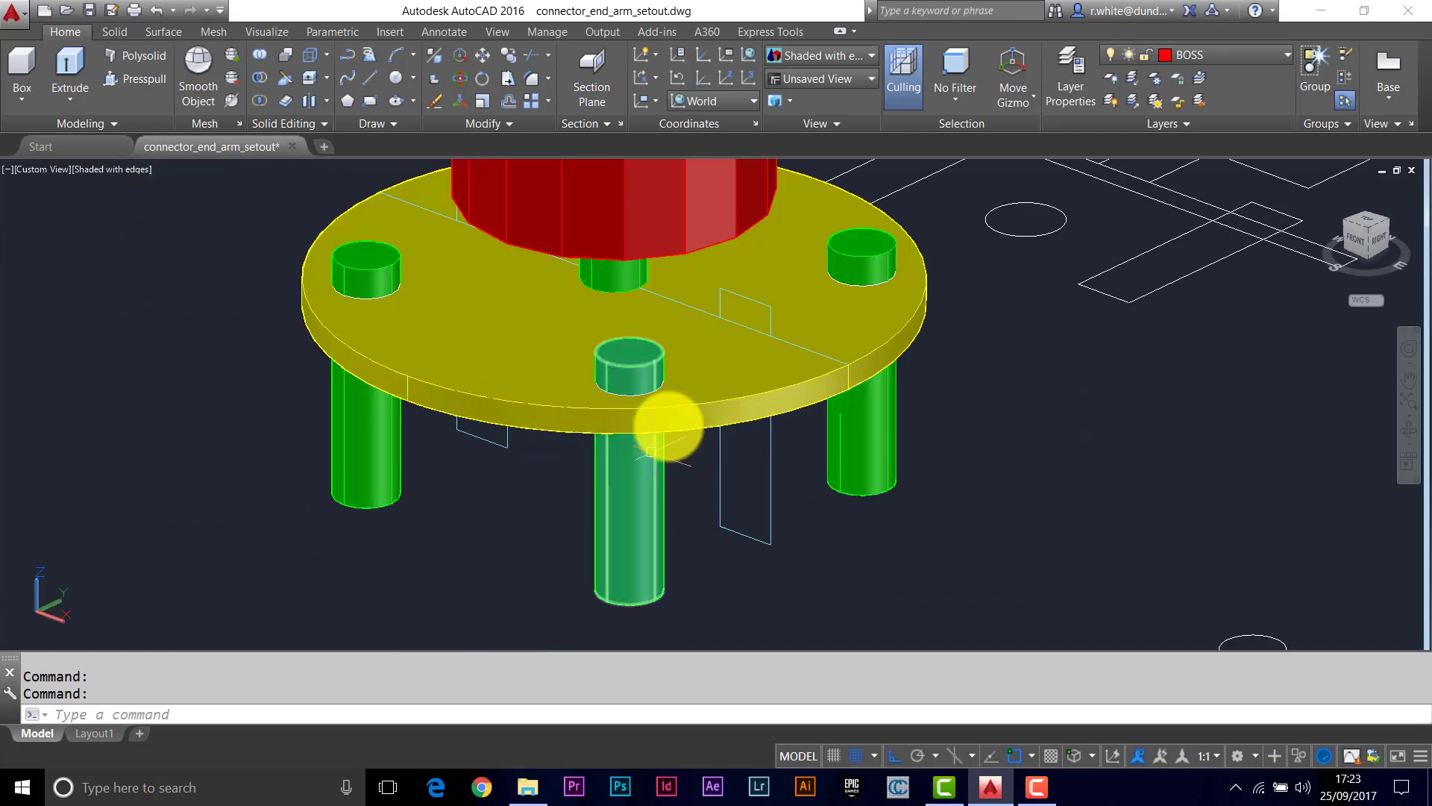
pyautogui.moveTo(645, 463)
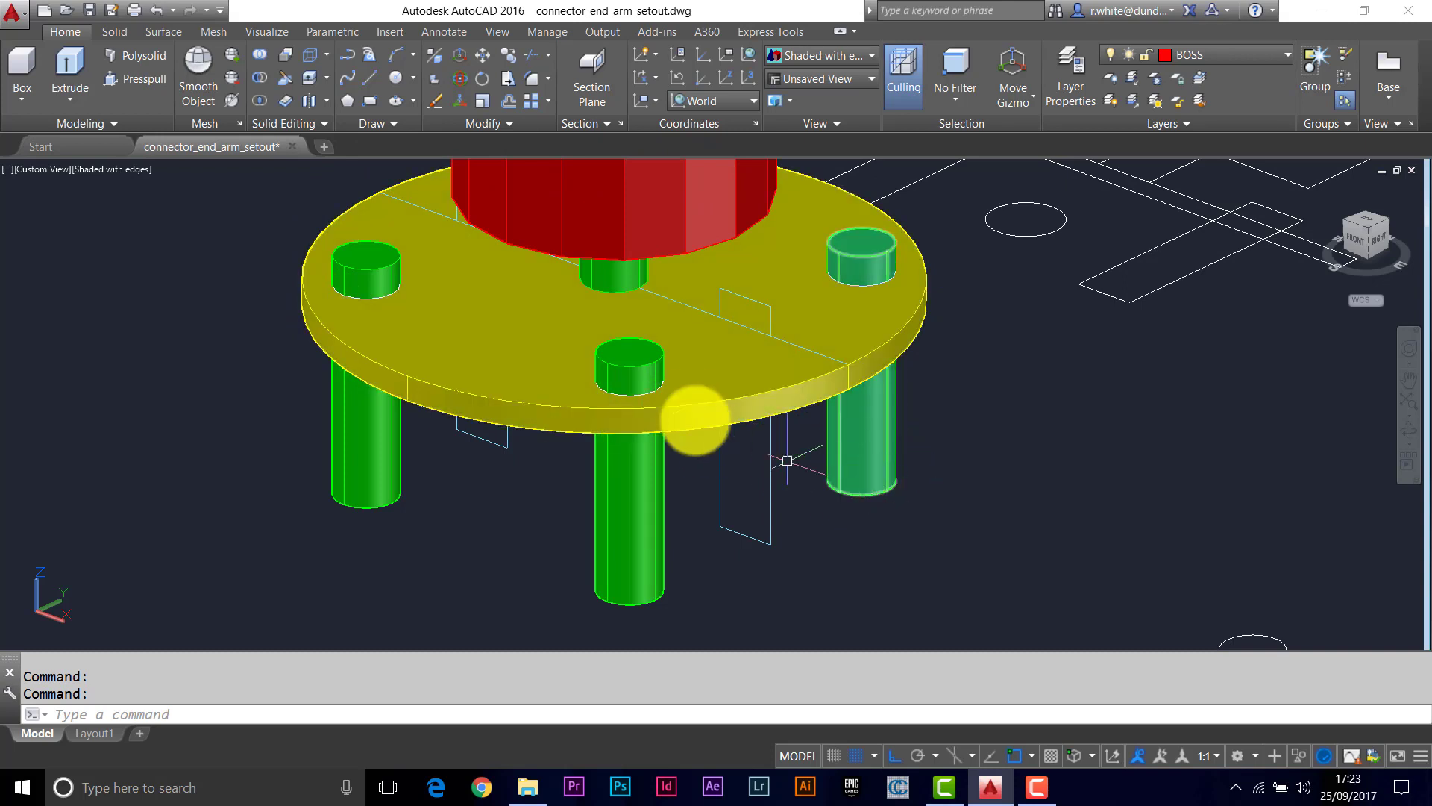
# Step: Erase the standing elevation outline that runs through the boss, disc and bolts
pyautogui.scroll(-4, 607, 358)
pyautogui.moveTo(607, 358); pyautogui.dragTo(658, 463, button='middle')
pyautogui.click(714, 543)
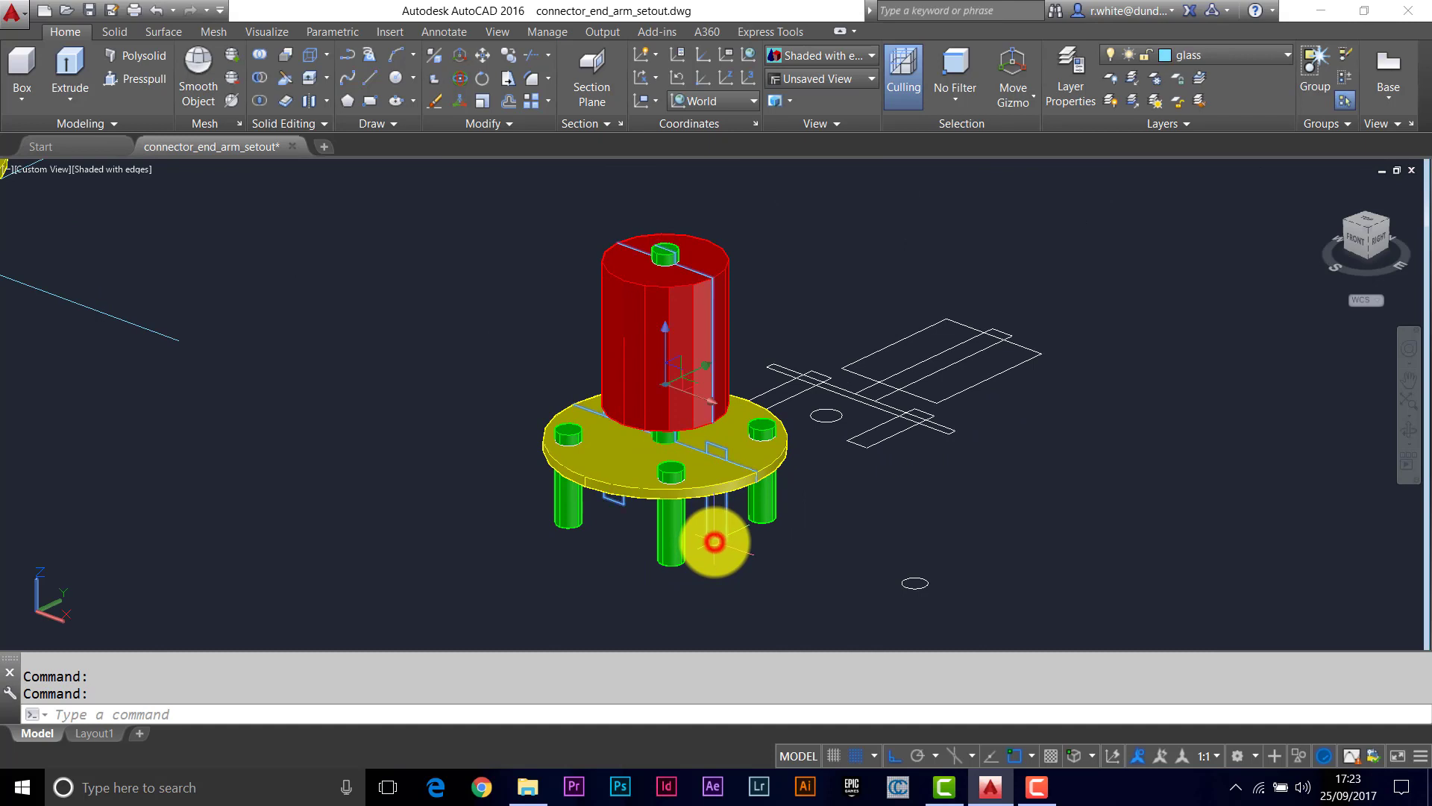
pyautogui.press('Delete')
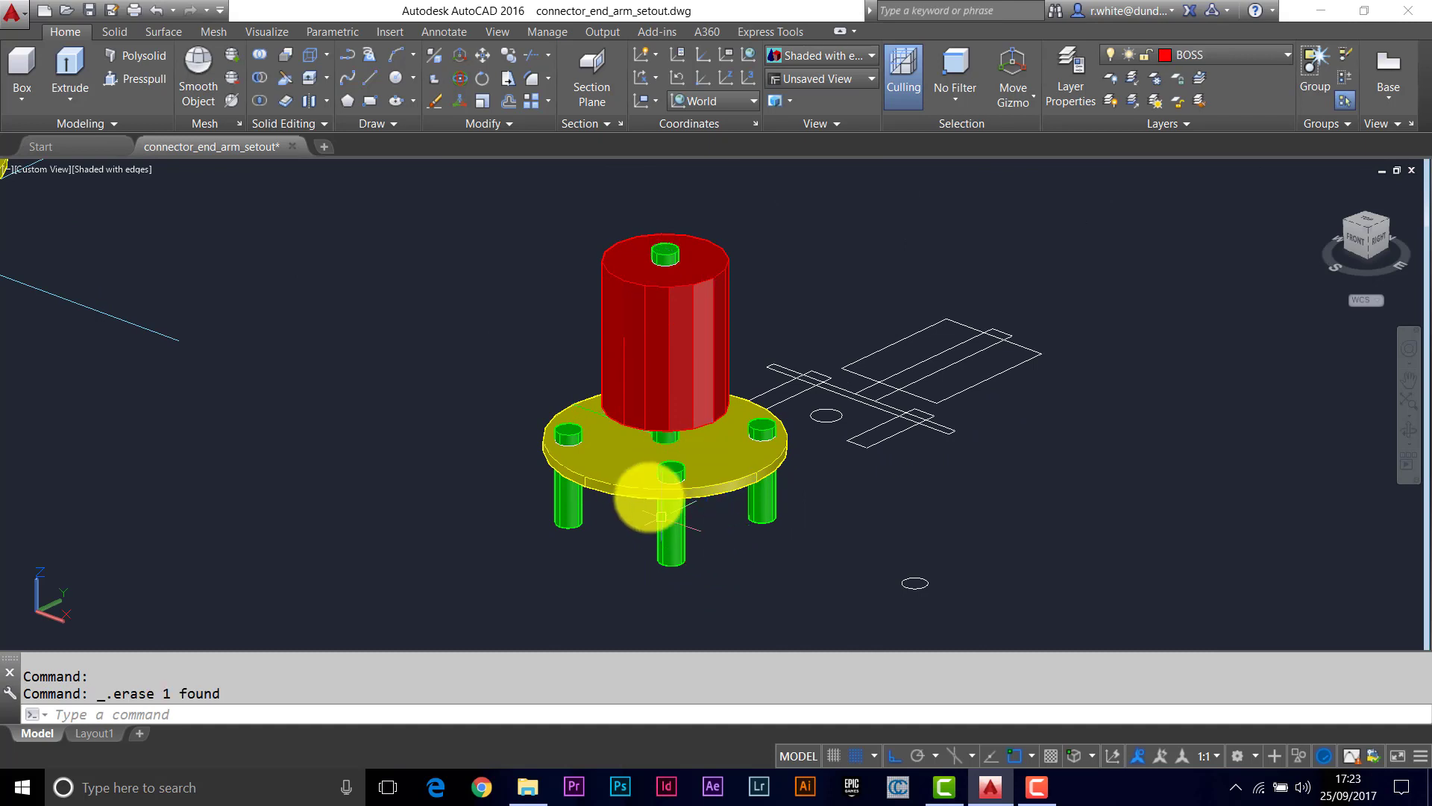
# Step: Set the visual style to 2D Wireframe and erase the leftover line across the disc
pyautogui.moveTo(607, 521)
pyautogui.keyDown('shift'); pyautogui.mouseDown(button='middle')
pyautogui.moveTo(662, 448)
pyautogui.moveTo(601, 502)
pyautogui.mouseUp(button='middle'); pyautogui.keyUp('shift')
pyautogui.click(113, 169)
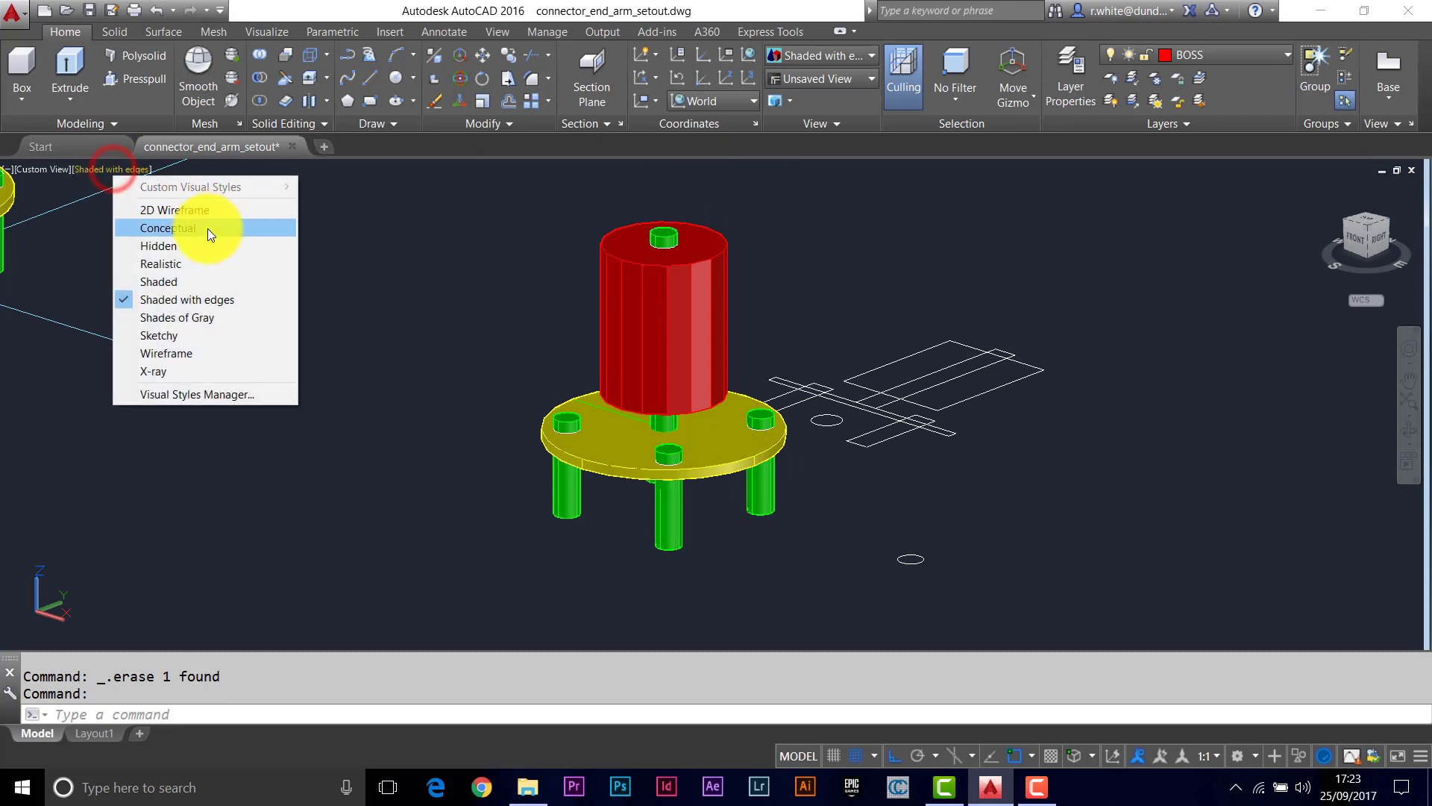
pyautogui.click(171, 210)
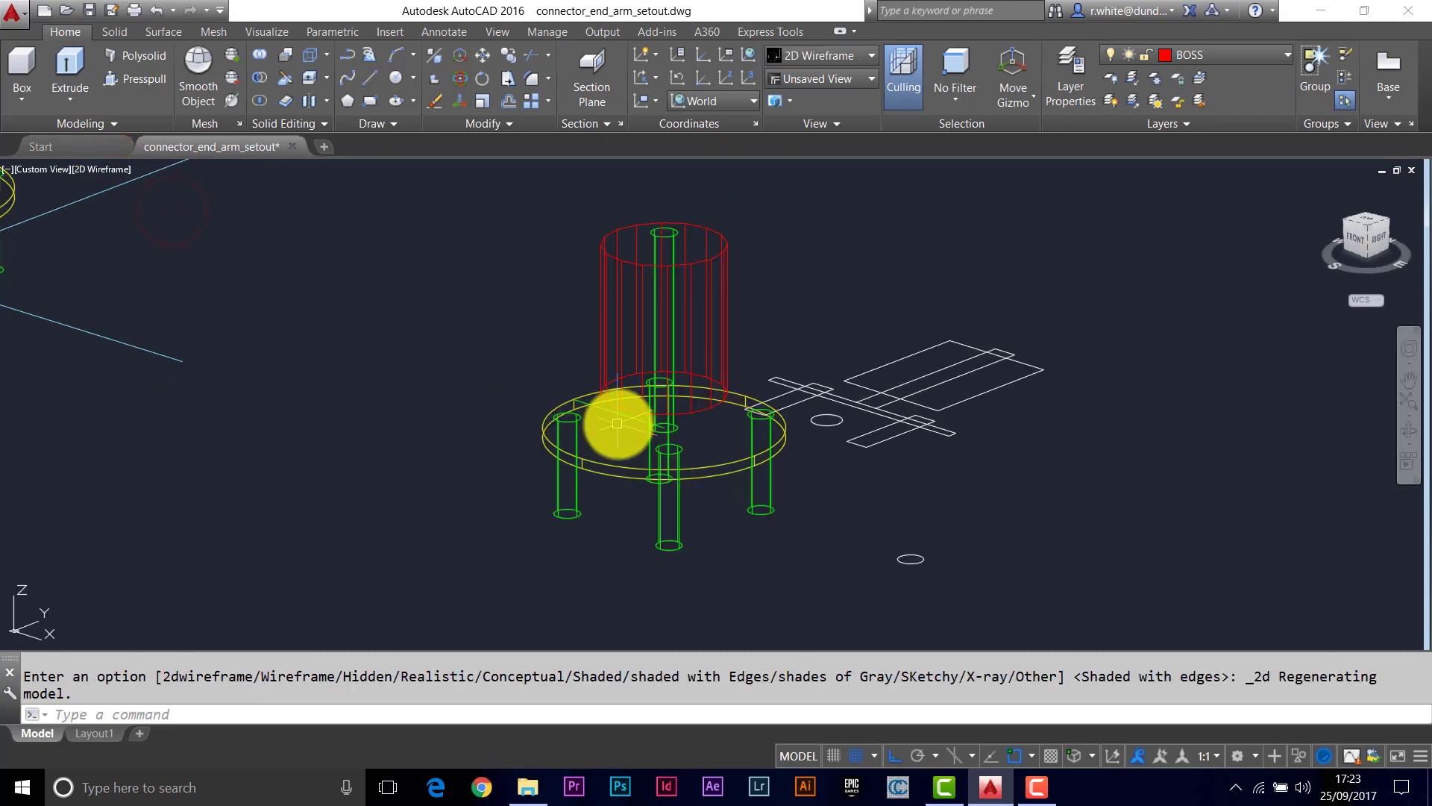
pyautogui.click(630, 422)
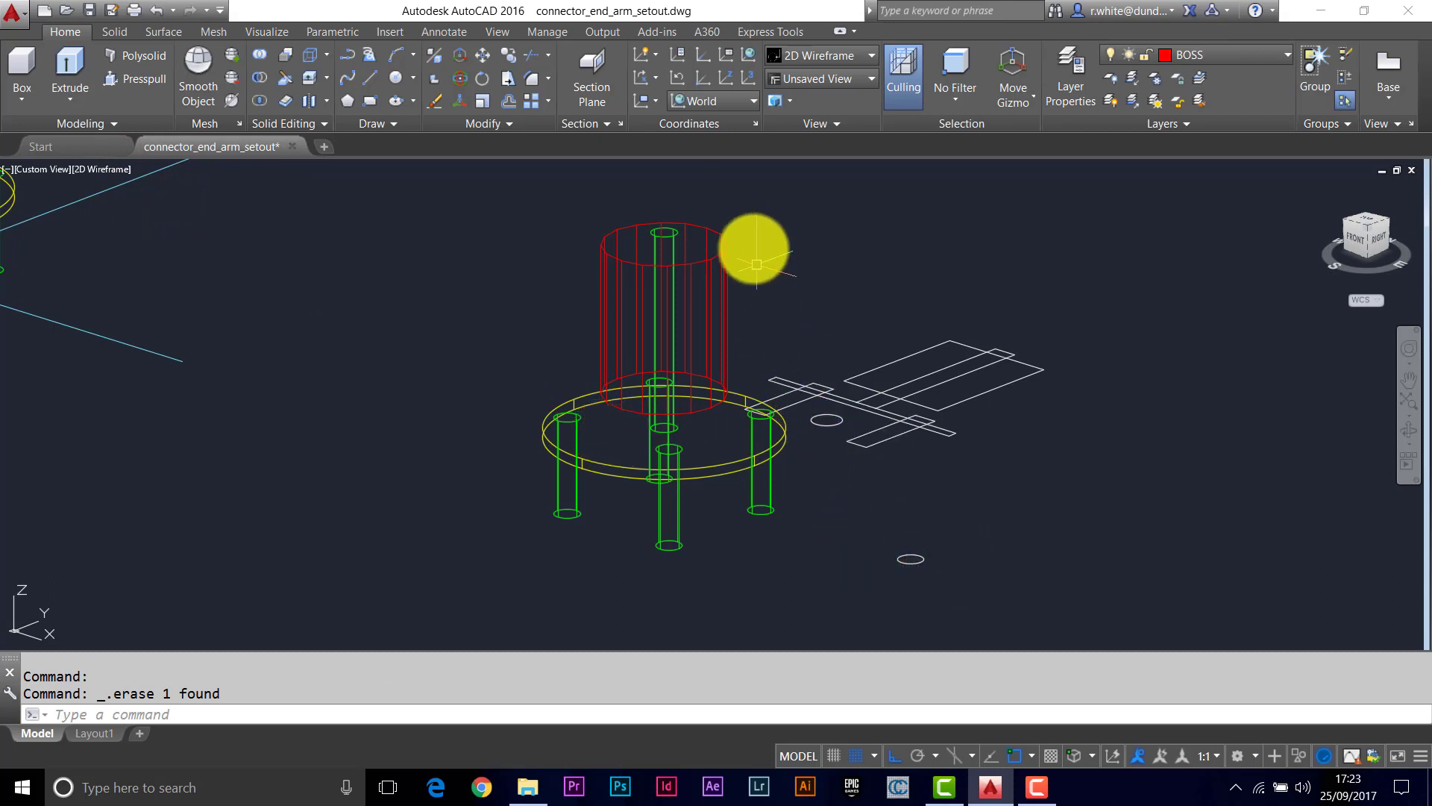
# Step: Erase the flat elevation outlines beside the model together with the two leftover small circles
pyautogui.click(728, 193)
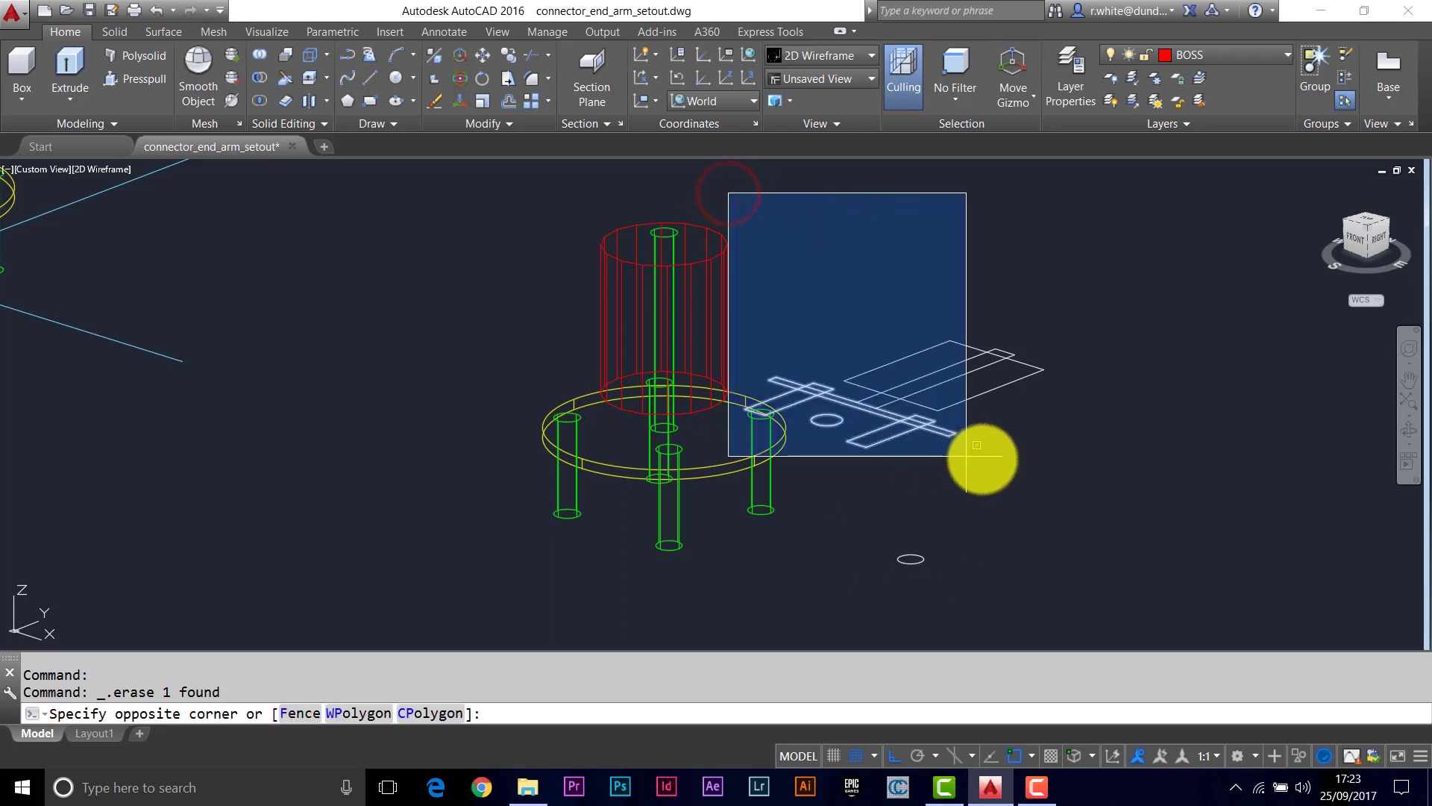
pyautogui.click(1069, 467)
pyautogui.press('Delete')
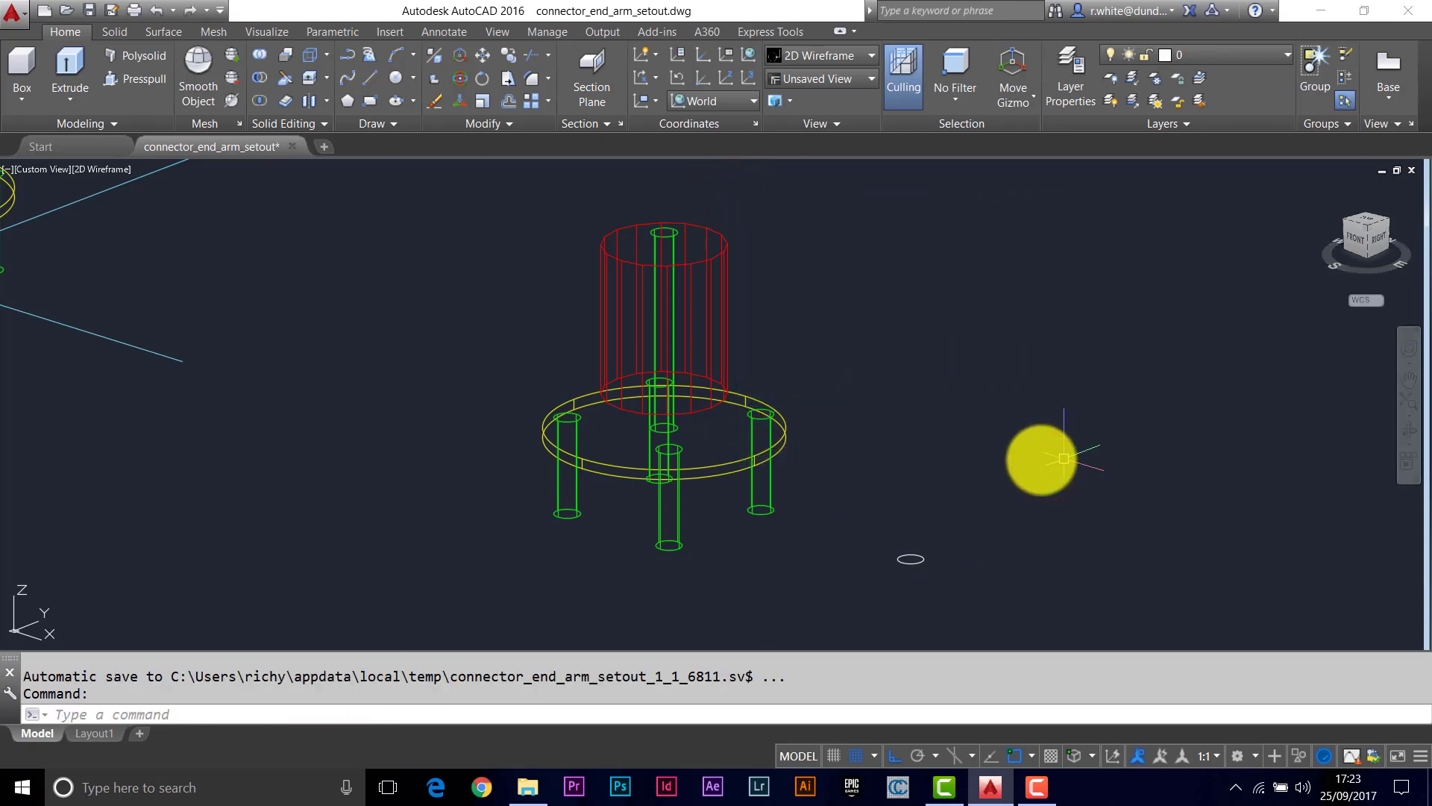
pyautogui.click(866, 522)
pyautogui.click(977, 597)
pyautogui.press('Delete')
# Step: Erase the second copy of the connector assembly along with its crossing construction lines
pyautogui.moveTo(594, 470); pyautogui.dragTo(1014, 574, button='middle')
pyautogui.scroll(-1, 627, 457)
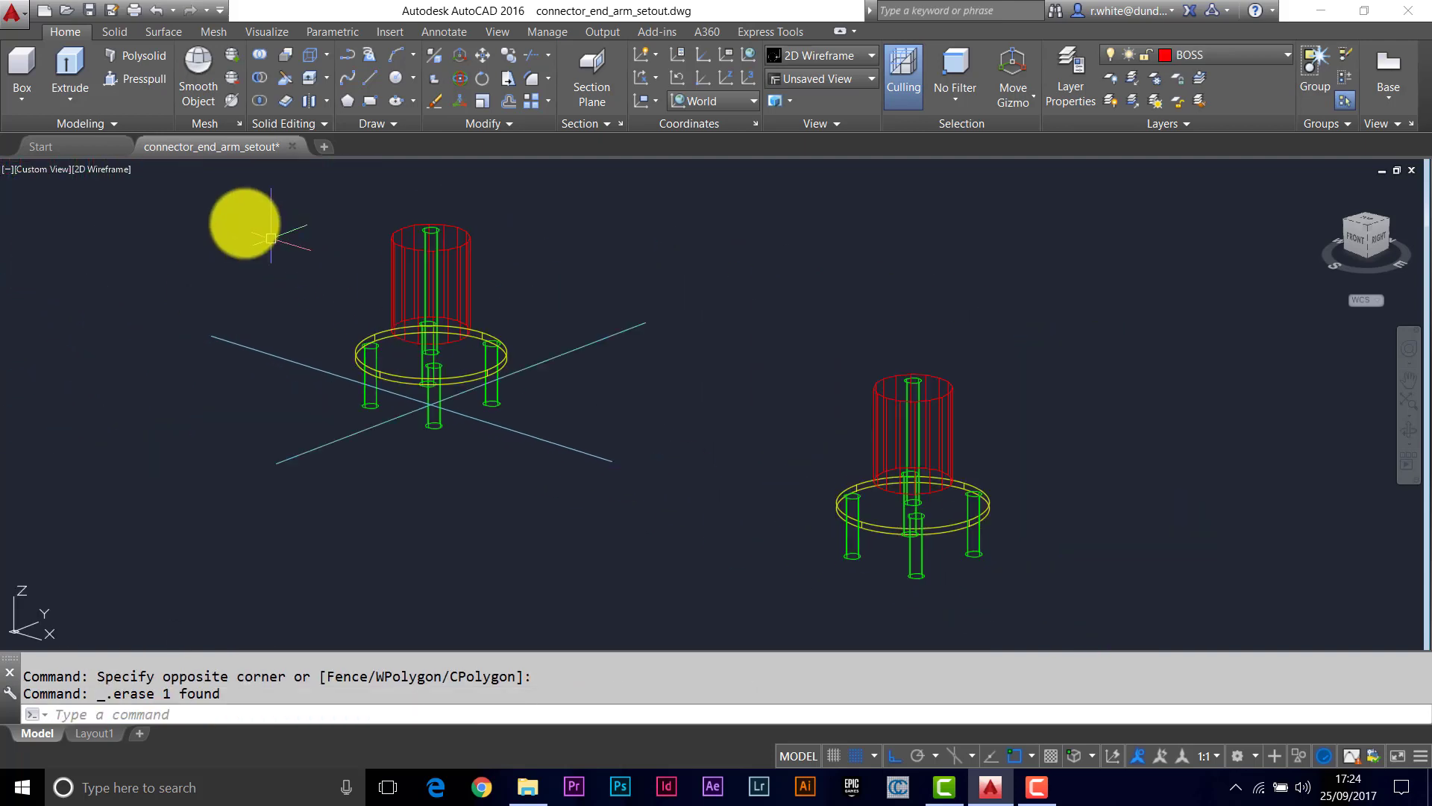
pyautogui.click(171, 178)
pyautogui.click(716, 541)
pyautogui.press('Delete')
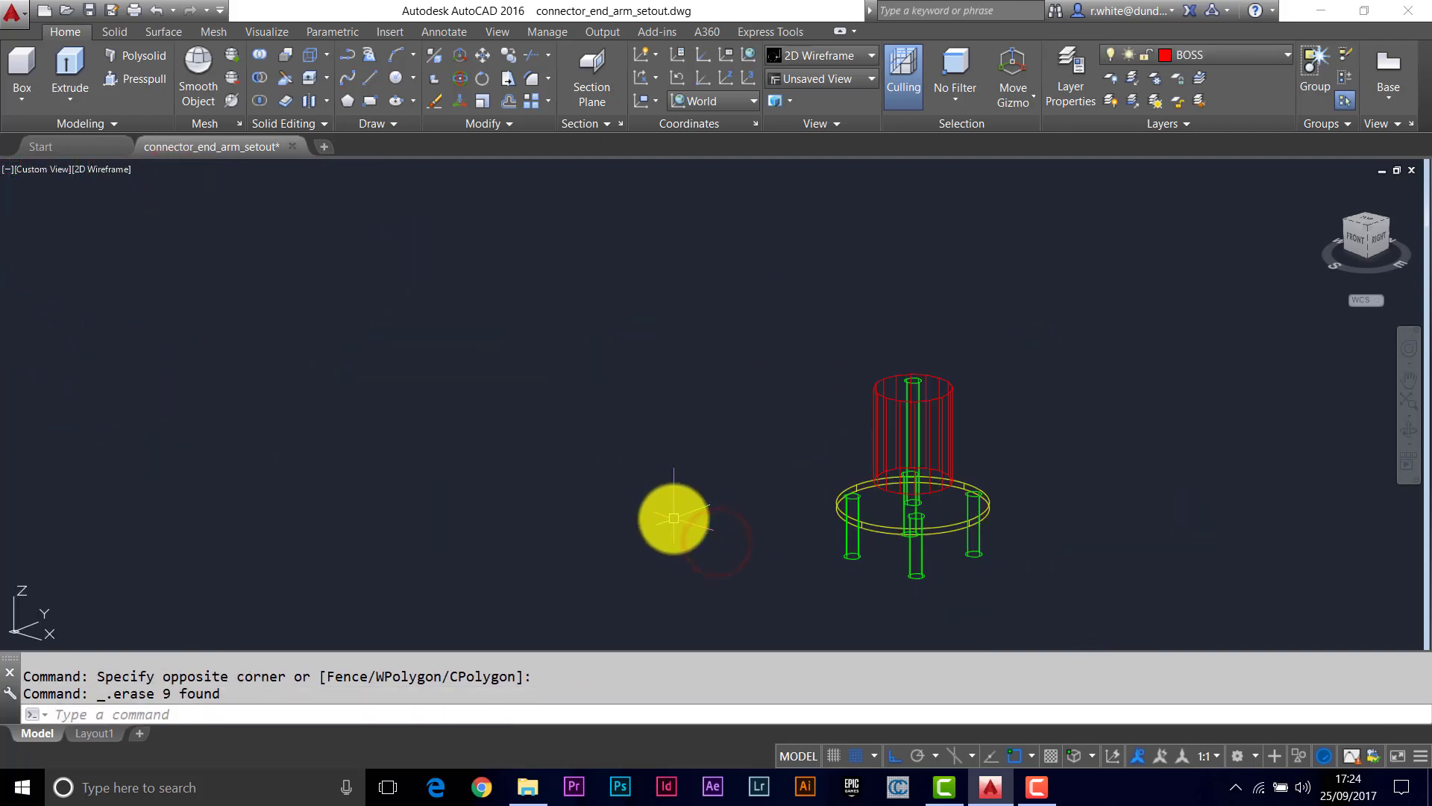
pyautogui.moveTo(835, 544); pyautogui.dragTo(697, 485, button='middle')
pyautogui.scroll(2, 748, 481)
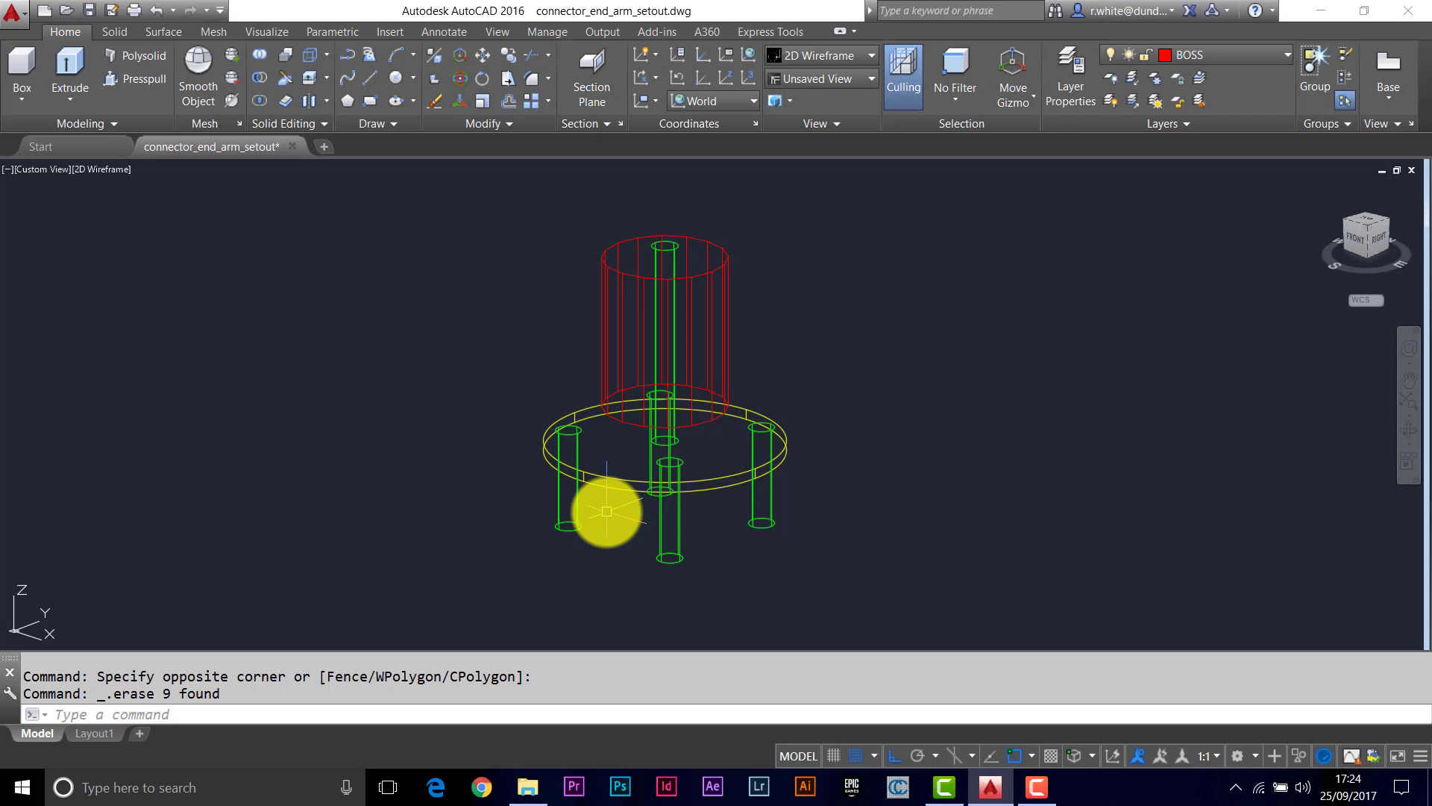
pyautogui.press('capslock')
pyautogui.write('BASR')
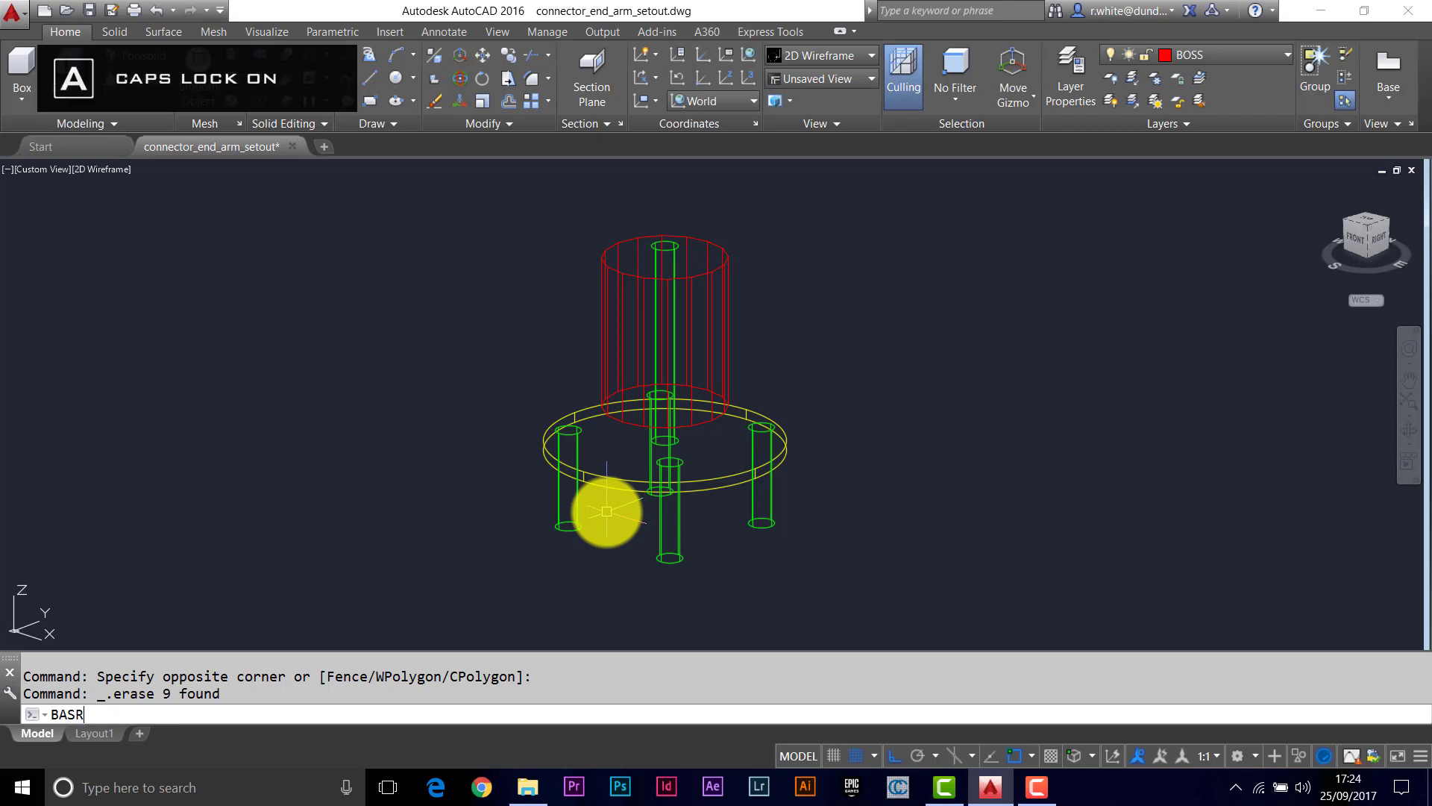
pyautogui.press('BackSpace')
pyautogui.write('E')
pyautogui.press('Return')
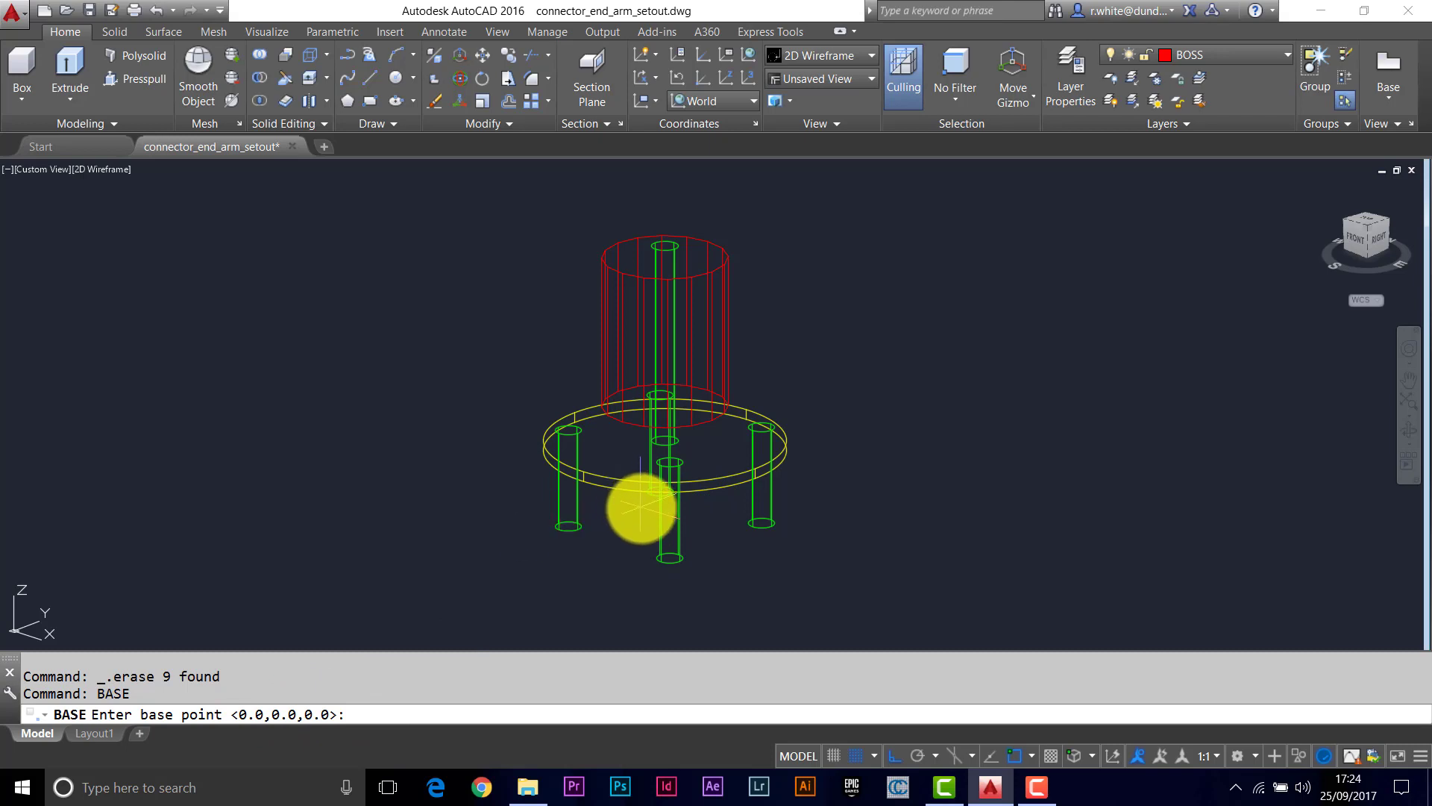
pyautogui.press('Escape')
pyautogui.press('Escape')
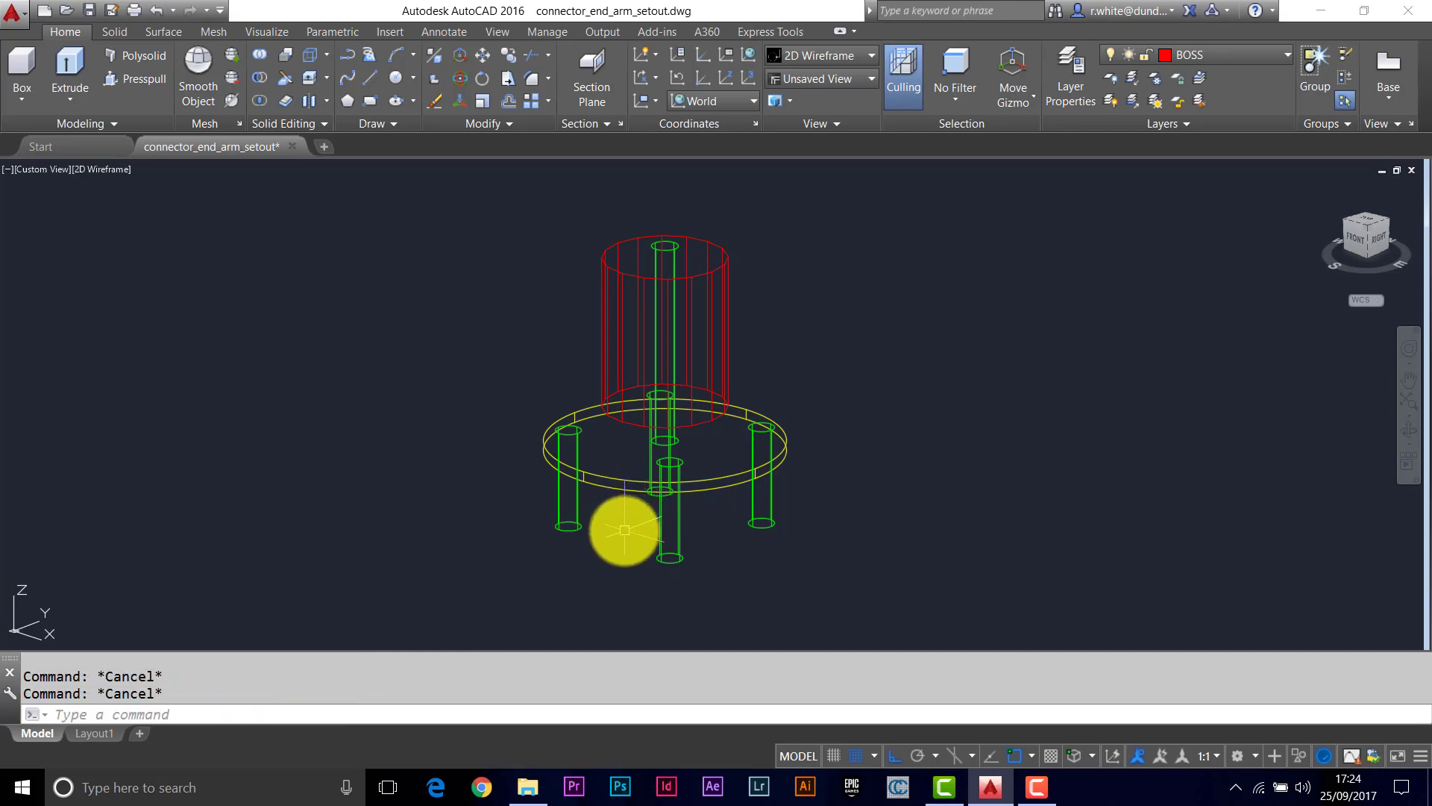
# Step: Draw a one-segment test polyline from the origin 0,0,0 along the positive Y direction, extending beyond the disc
pyautogui.press('Return')
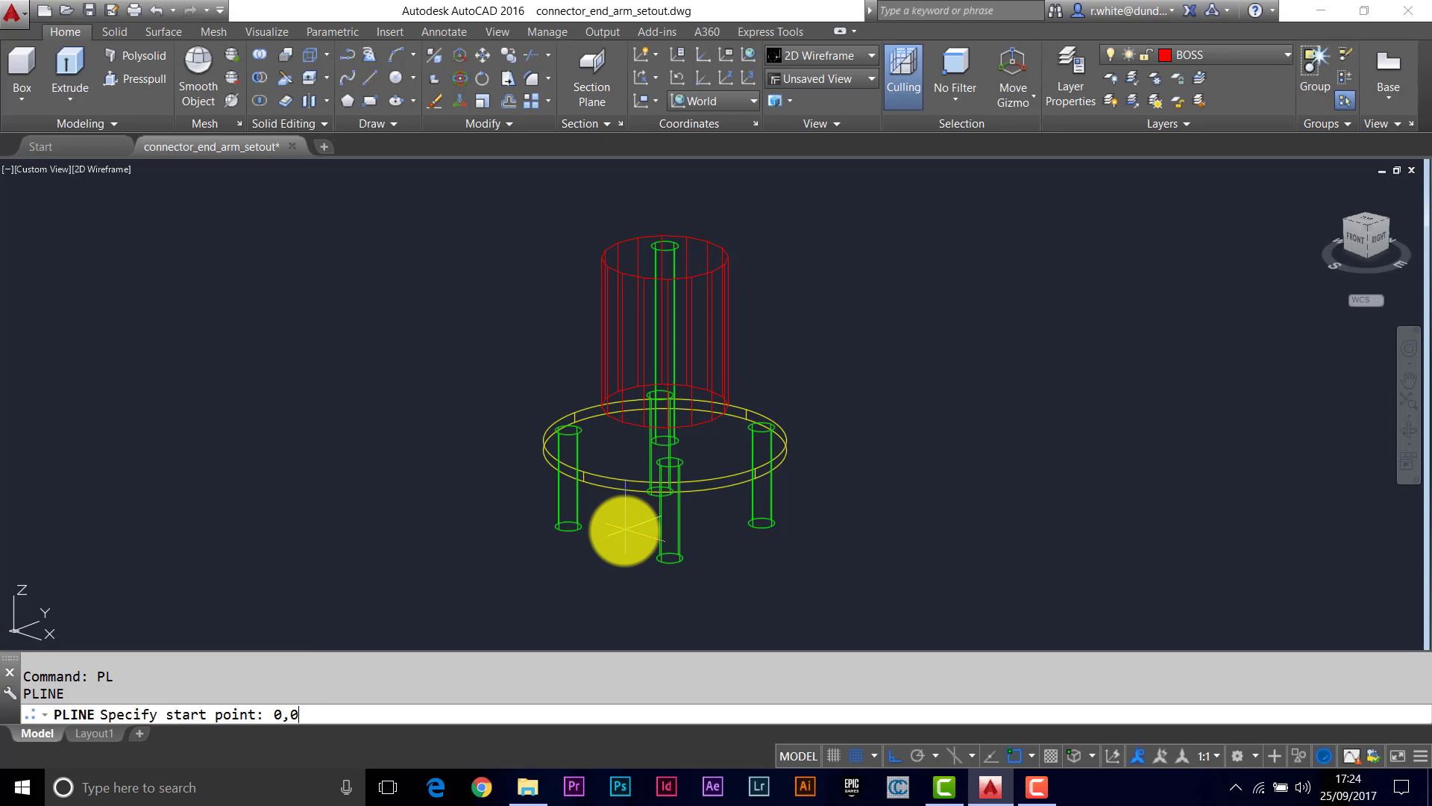
pyautogui.press('Return')
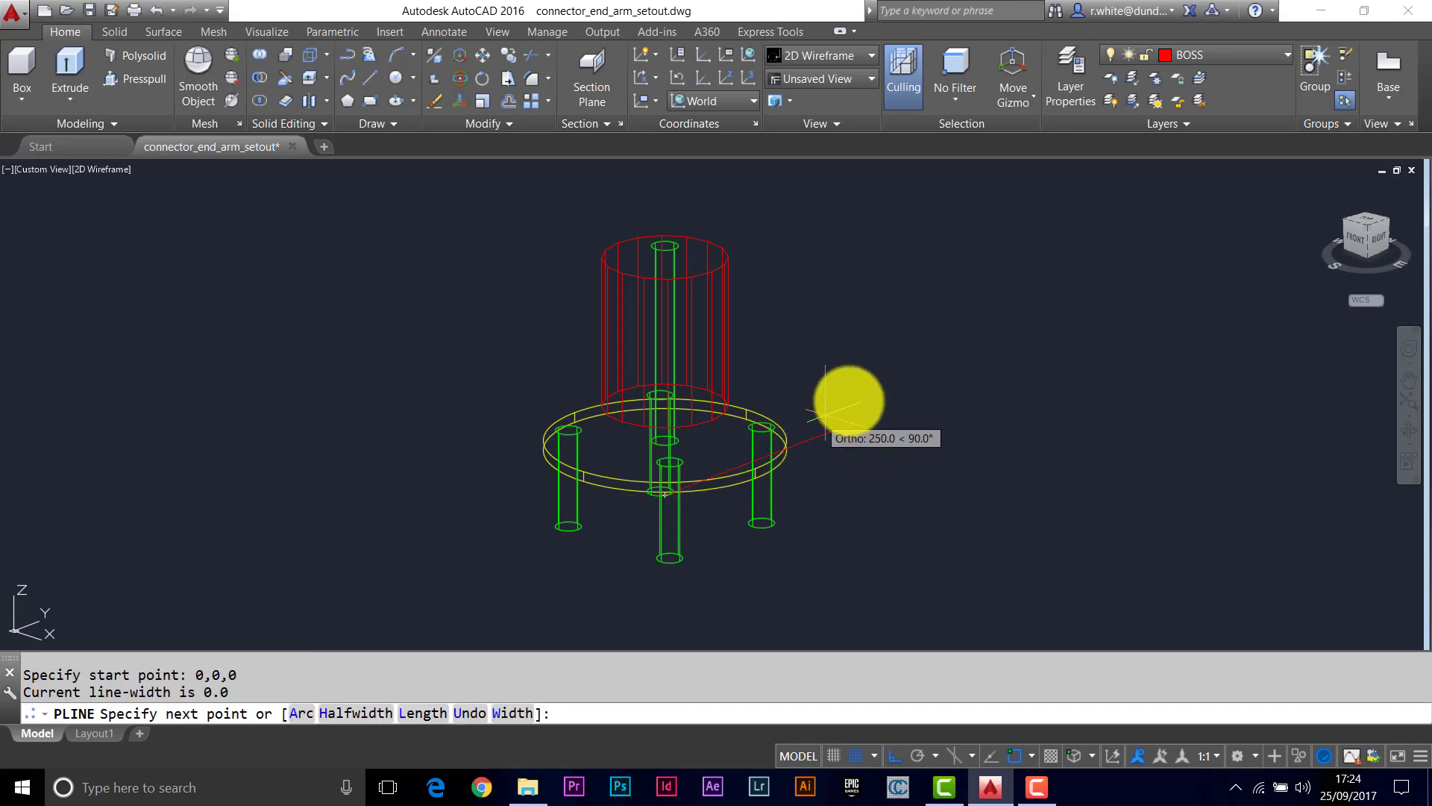
pyautogui.click(986, 373)
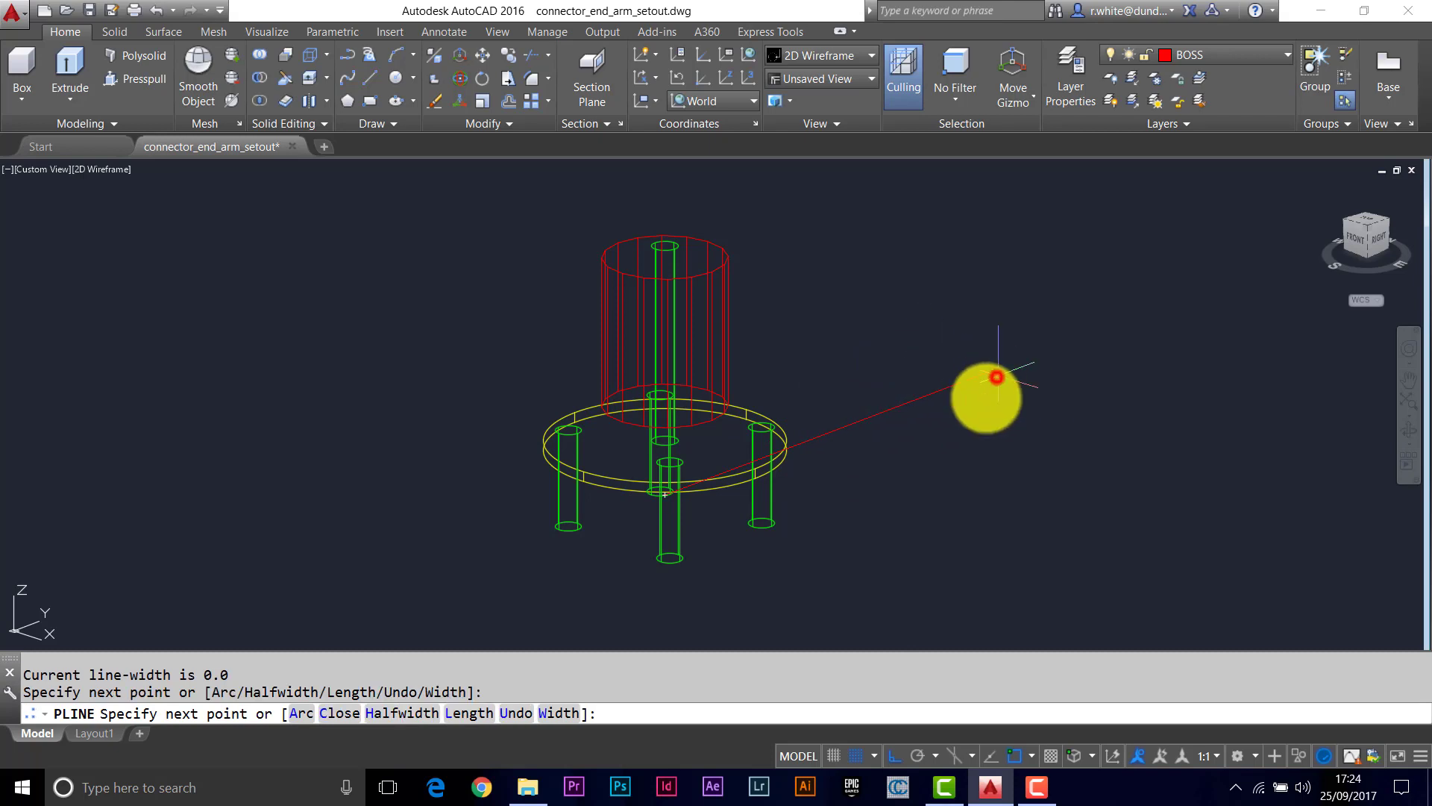
pyautogui.press('Return')
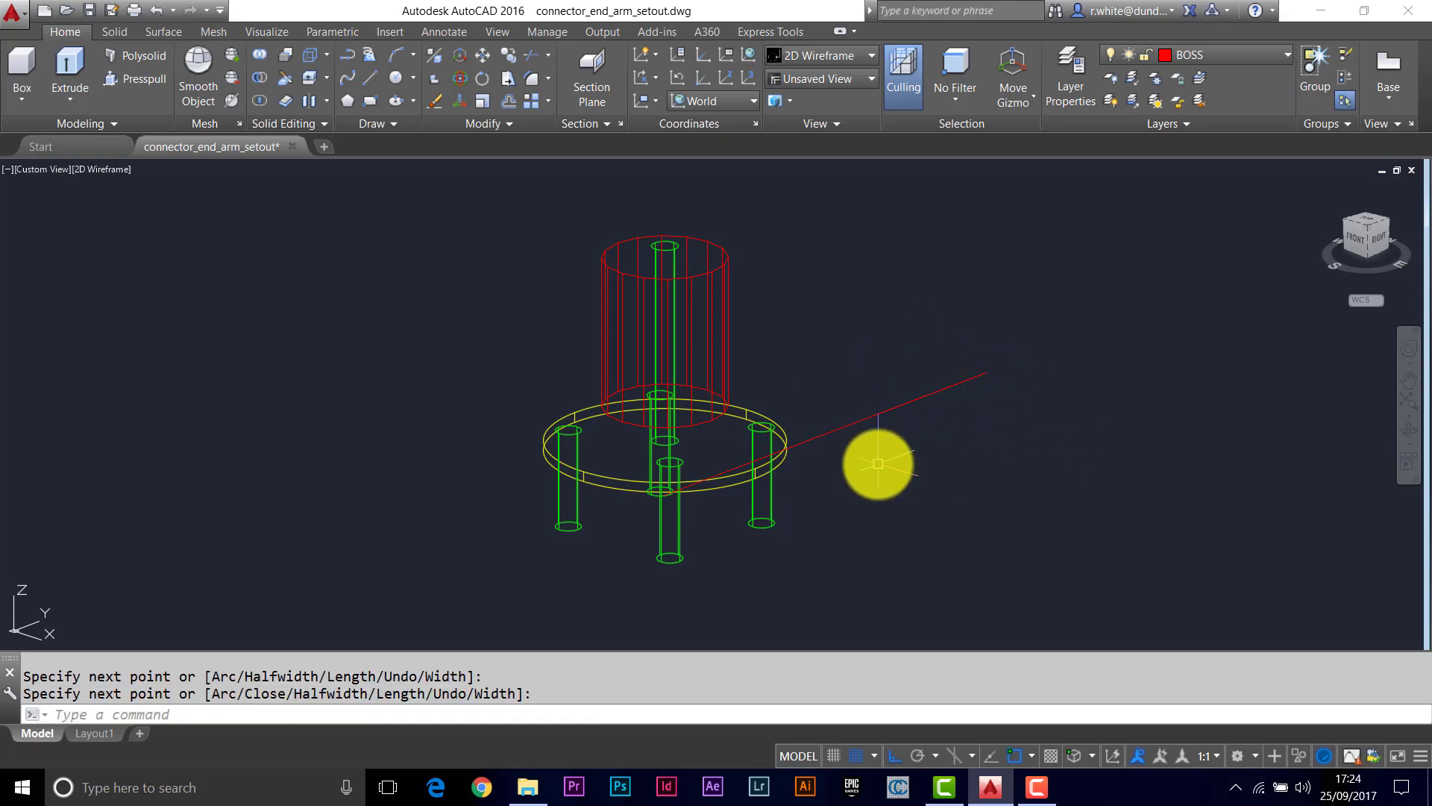
# Step: Examine where the polyline's start at the origin lies relative to the bolts and disc, in plan view and in 3D
pyautogui.write('PLAN')
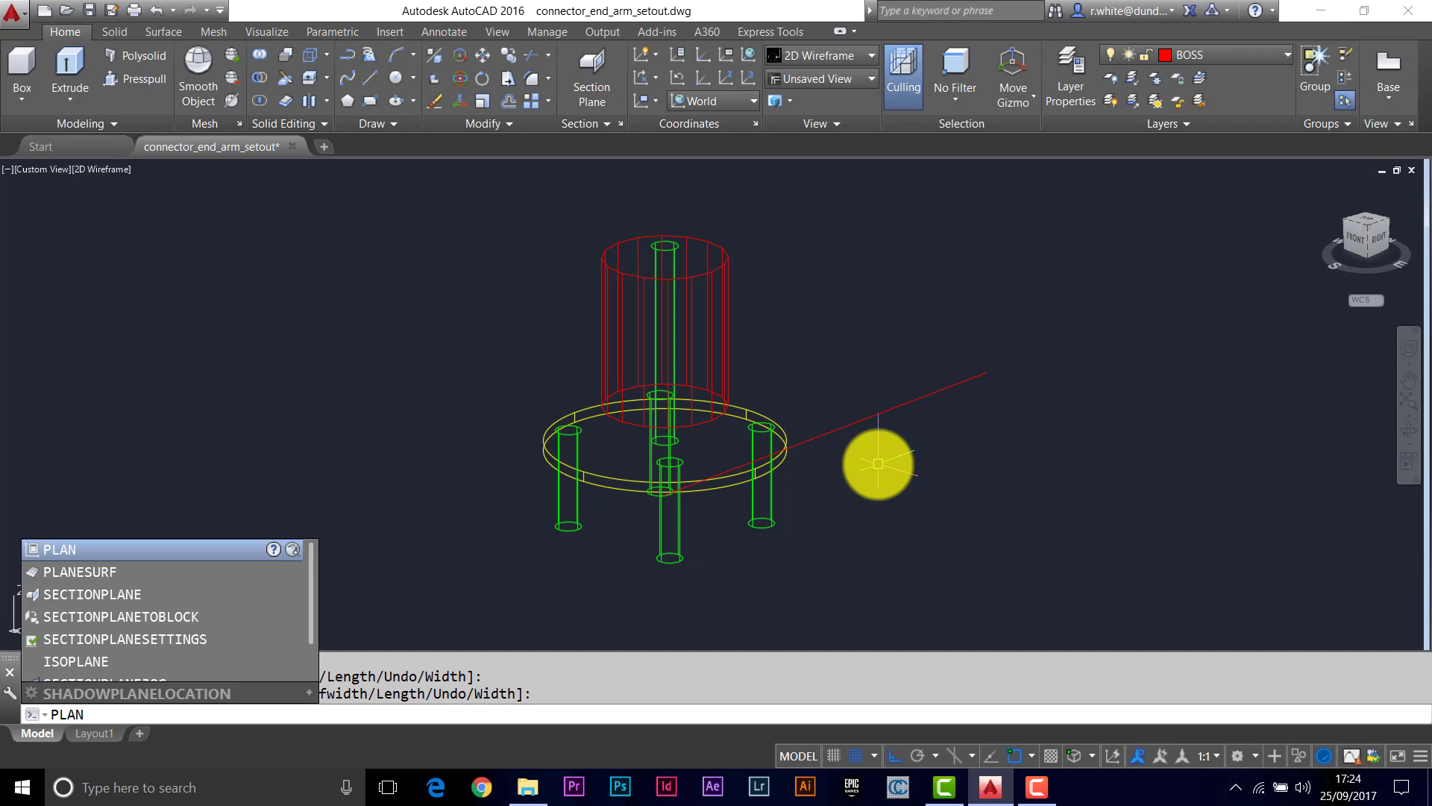
pyautogui.press('Return')
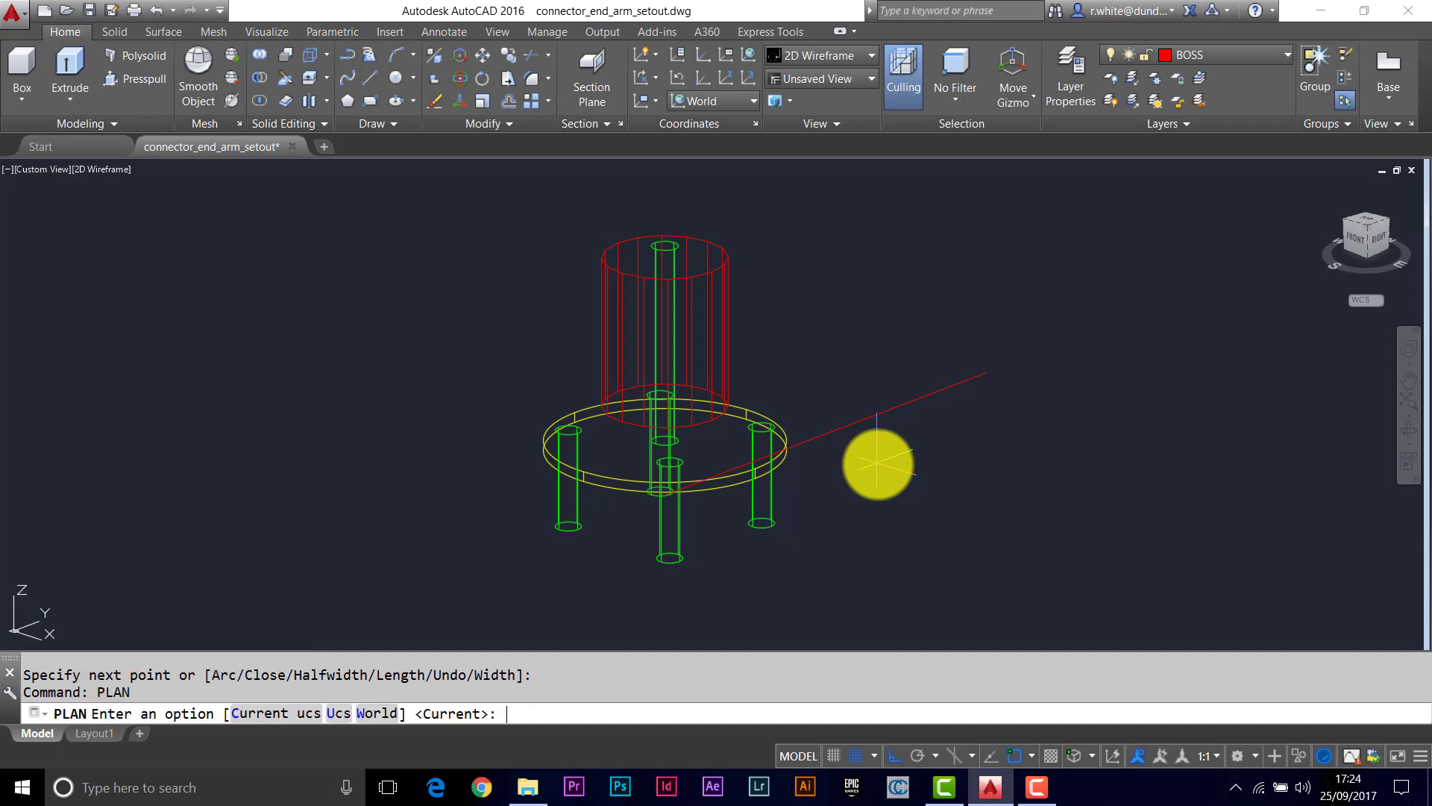
pyautogui.press('Return')
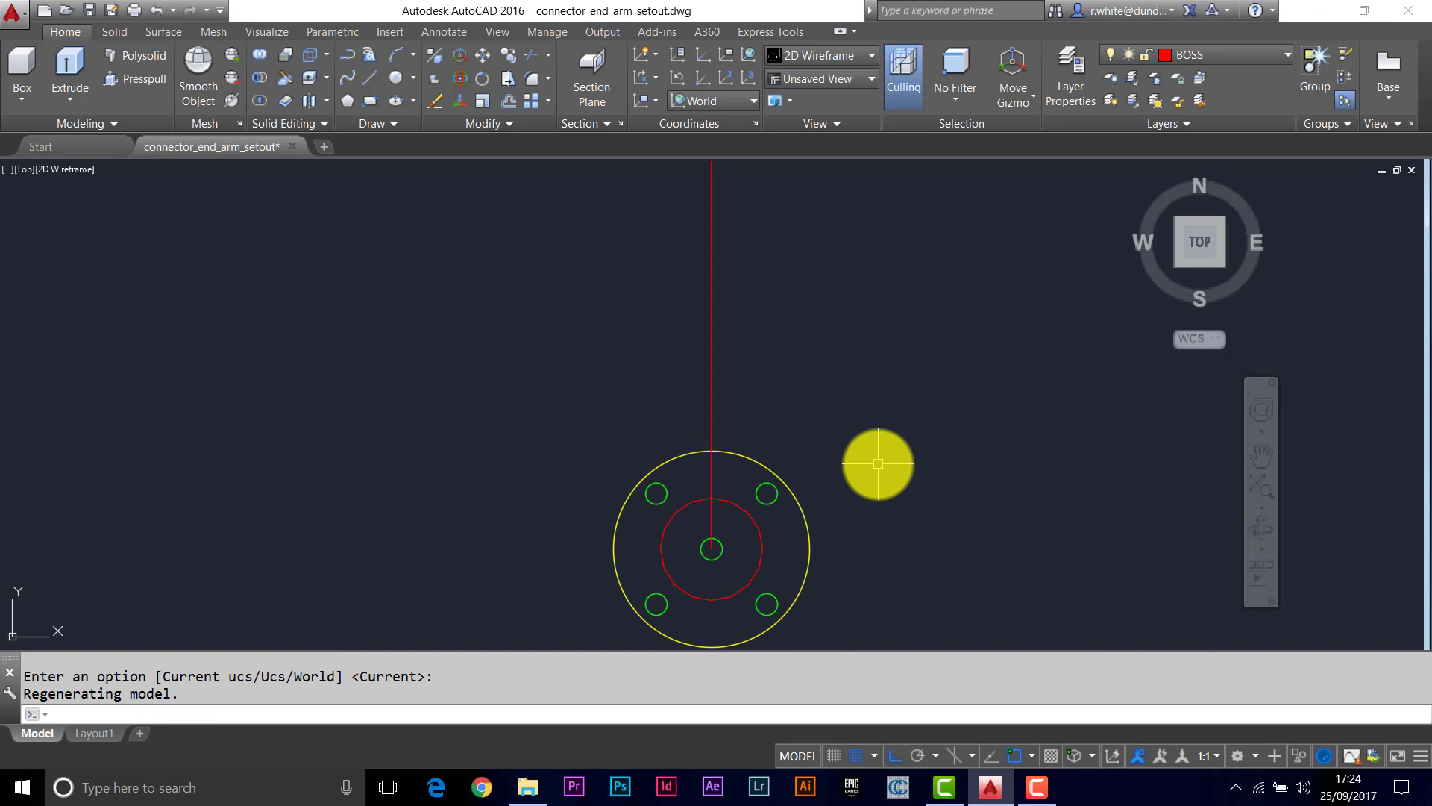
pyautogui.scroll(4, 675, 467)
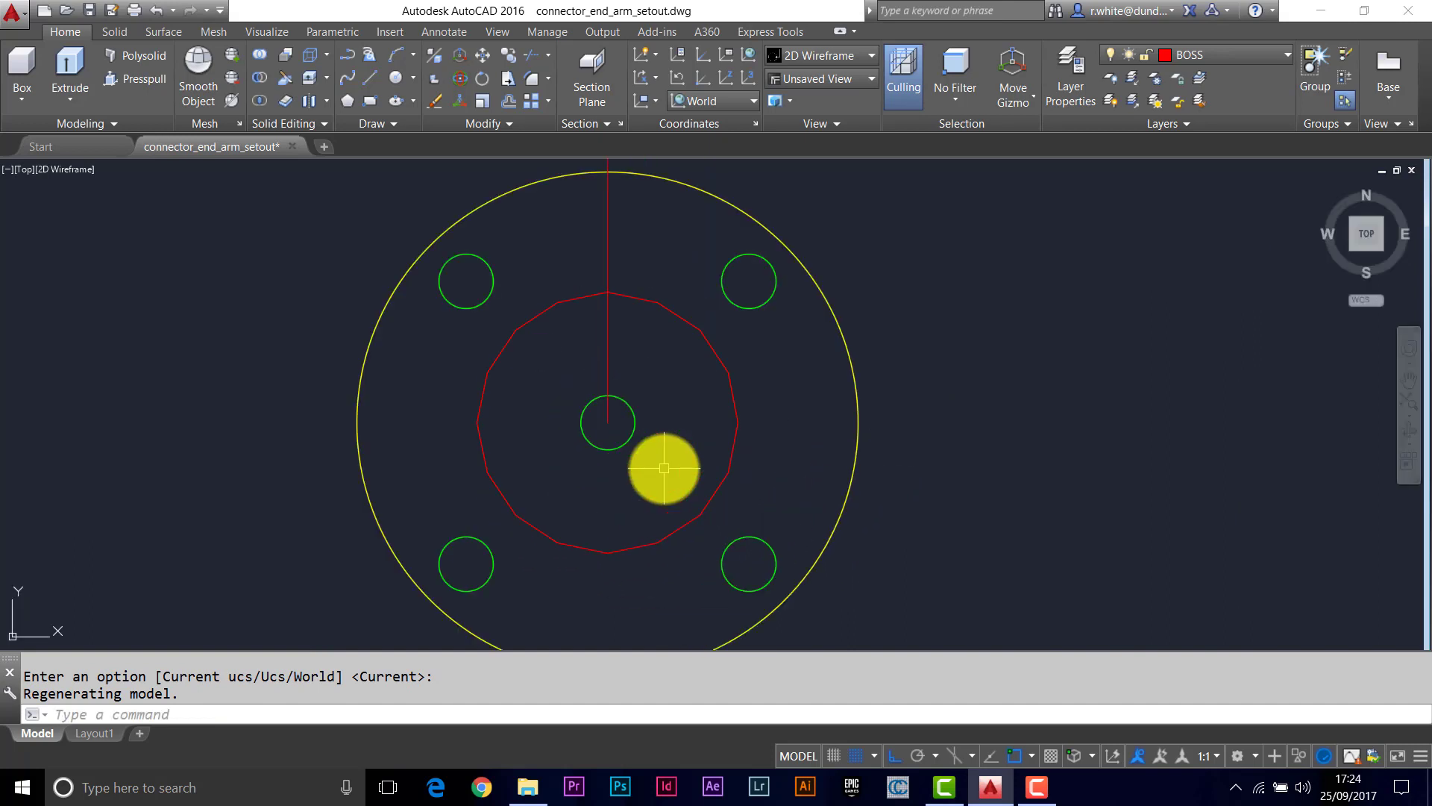
pyautogui.scroll(-2, 643, 437)
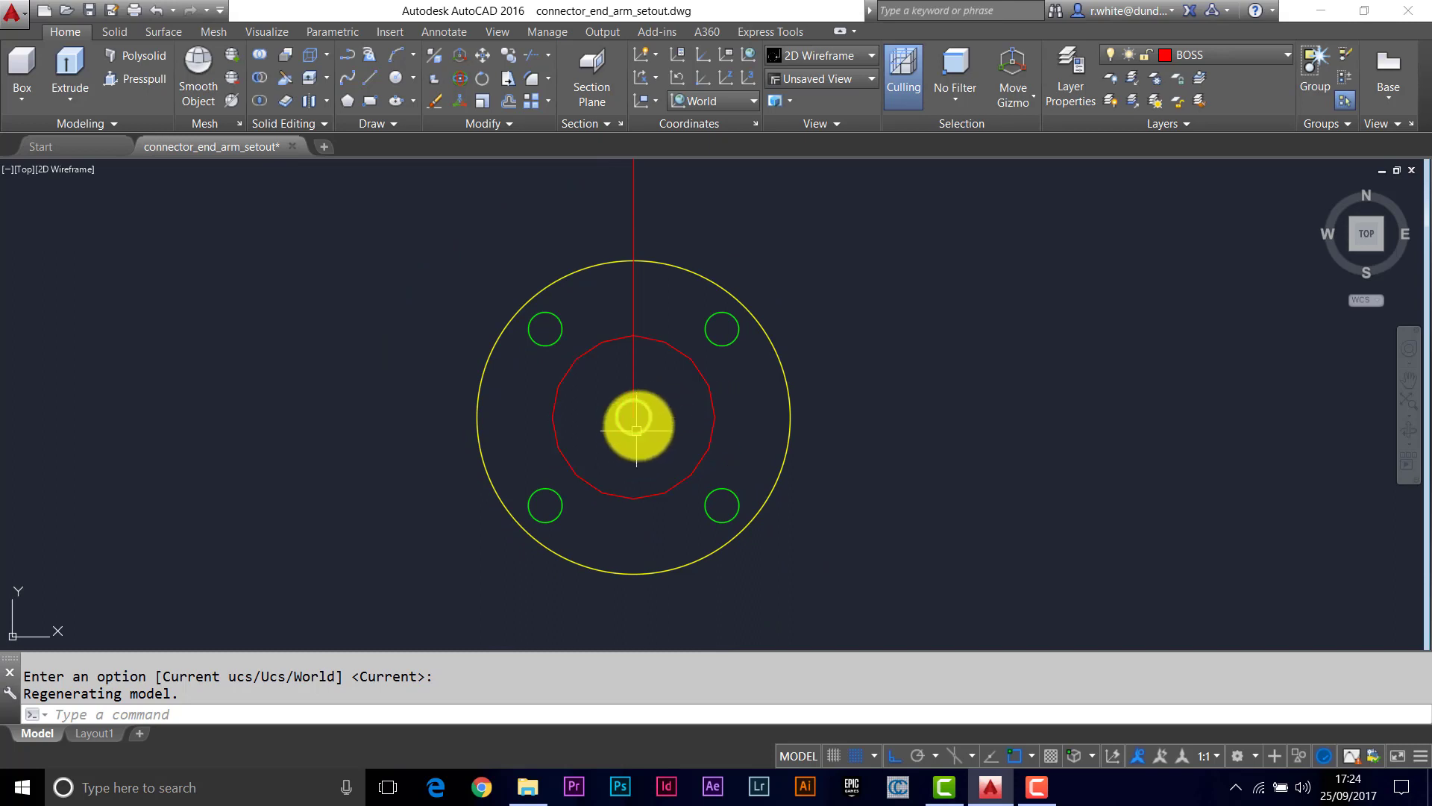
pyautogui.scroll(6, 634, 426)
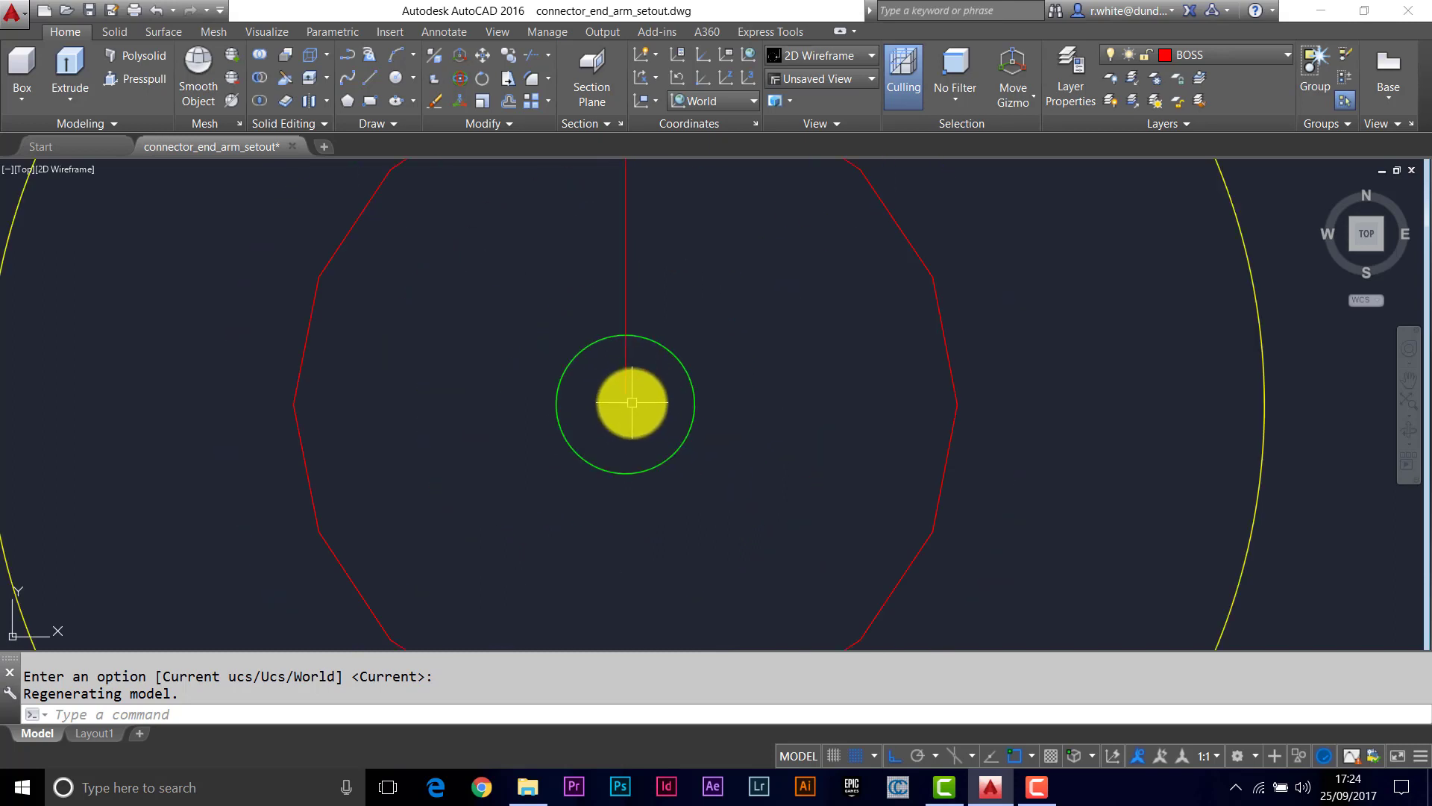
pyautogui.scroll(-4, 634, 407)
pyautogui.moveTo(719, 432)
pyautogui.keyDown('shift'); pyautogui.mouseDown(button='middle')
pyautogui.moveTo(664, 406)
pyautogui.moveTo(664, 333)
pyautogui.moveTo(825, 249)
pyautogui.moveTo(751, 272)
pyautogui.moveTo(742, 431)
pyautogui.mouseUp(button='middle'); pyautogui.keyUp('shift')
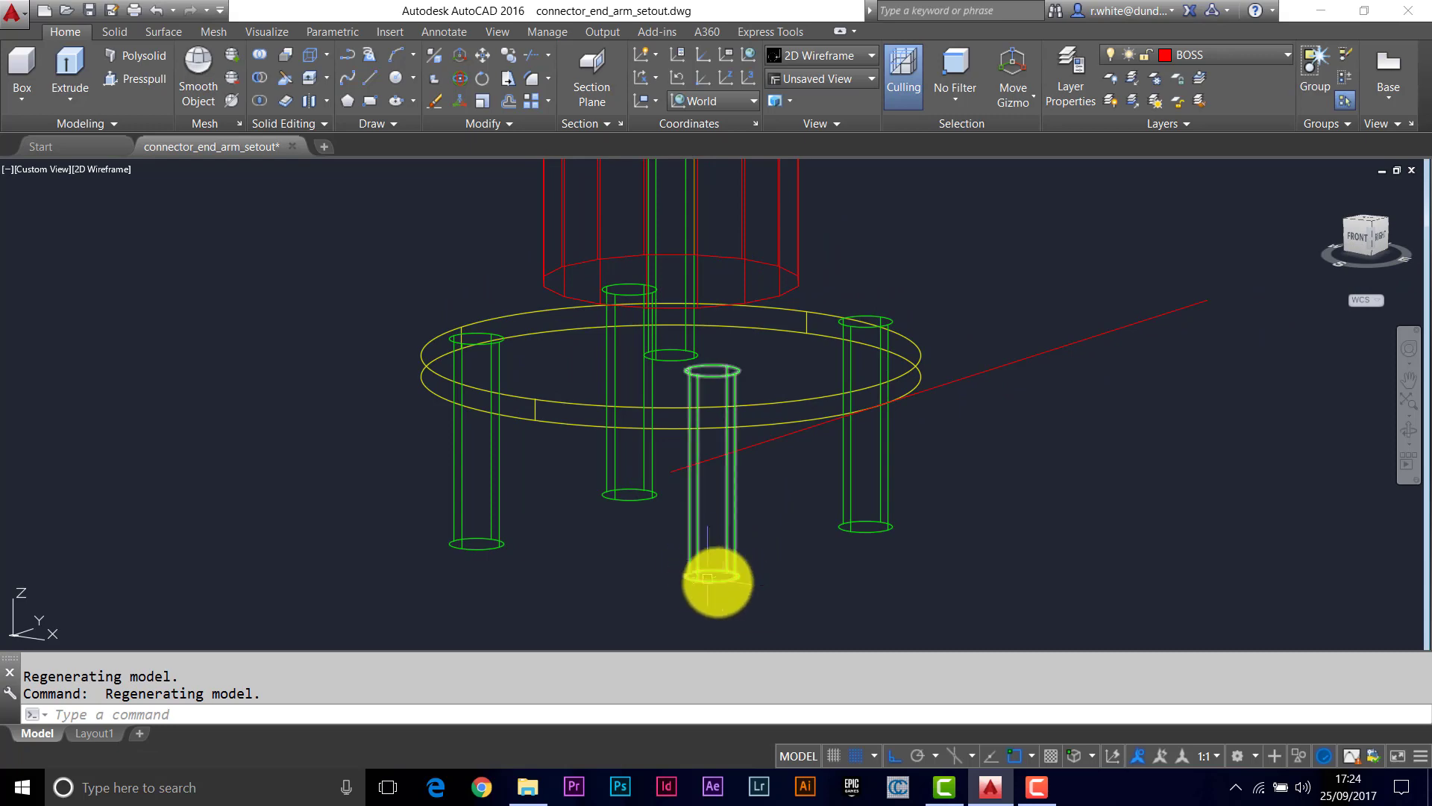
pyautogui.keyDown('shift'); pyautogui.moveTo(664, 438); pyautogui.dragTo(694, 452, button='middle'); pyautogui.keyUp('shift')
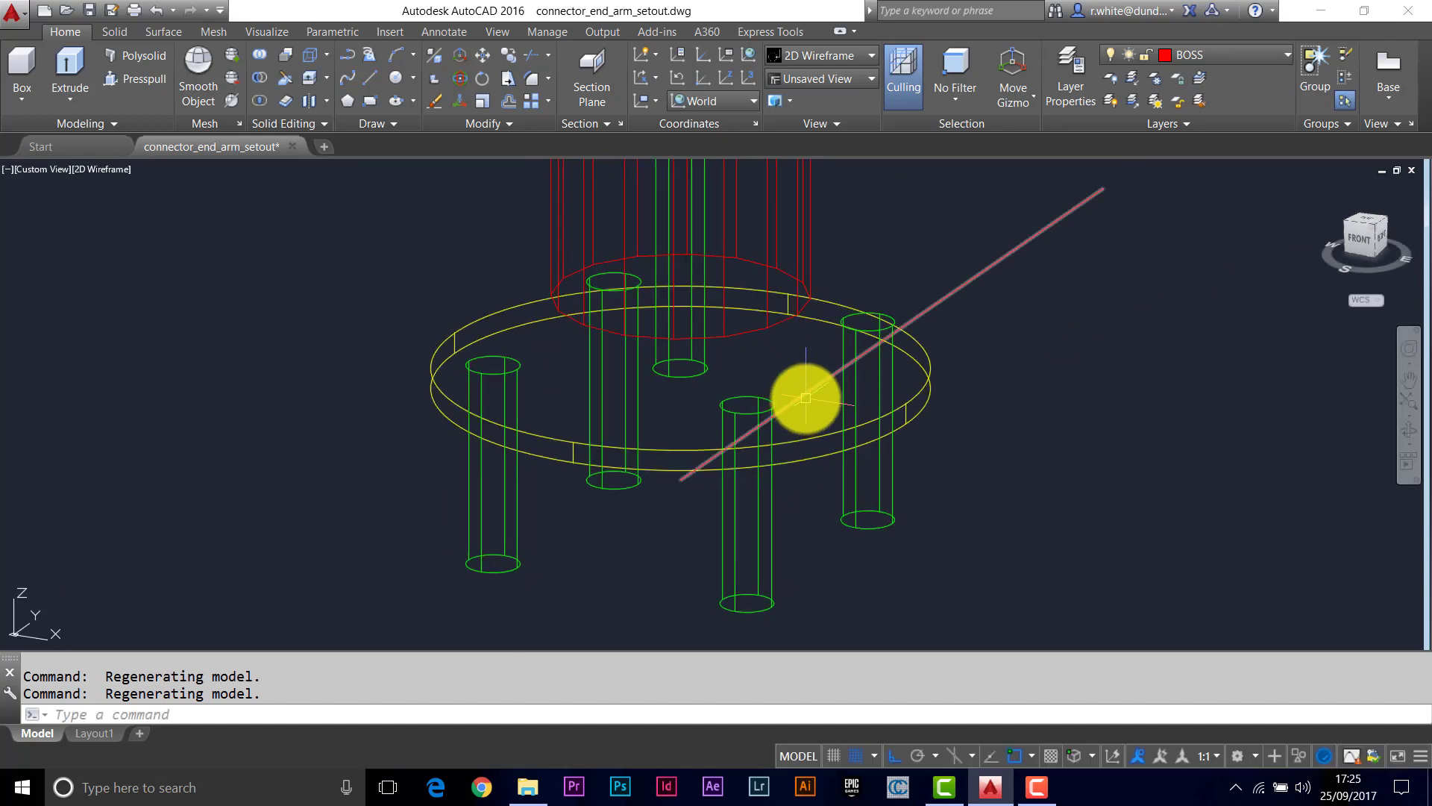
# Step: Erase the test polyline that starts at the origin
pyautogui.click(806, 397)
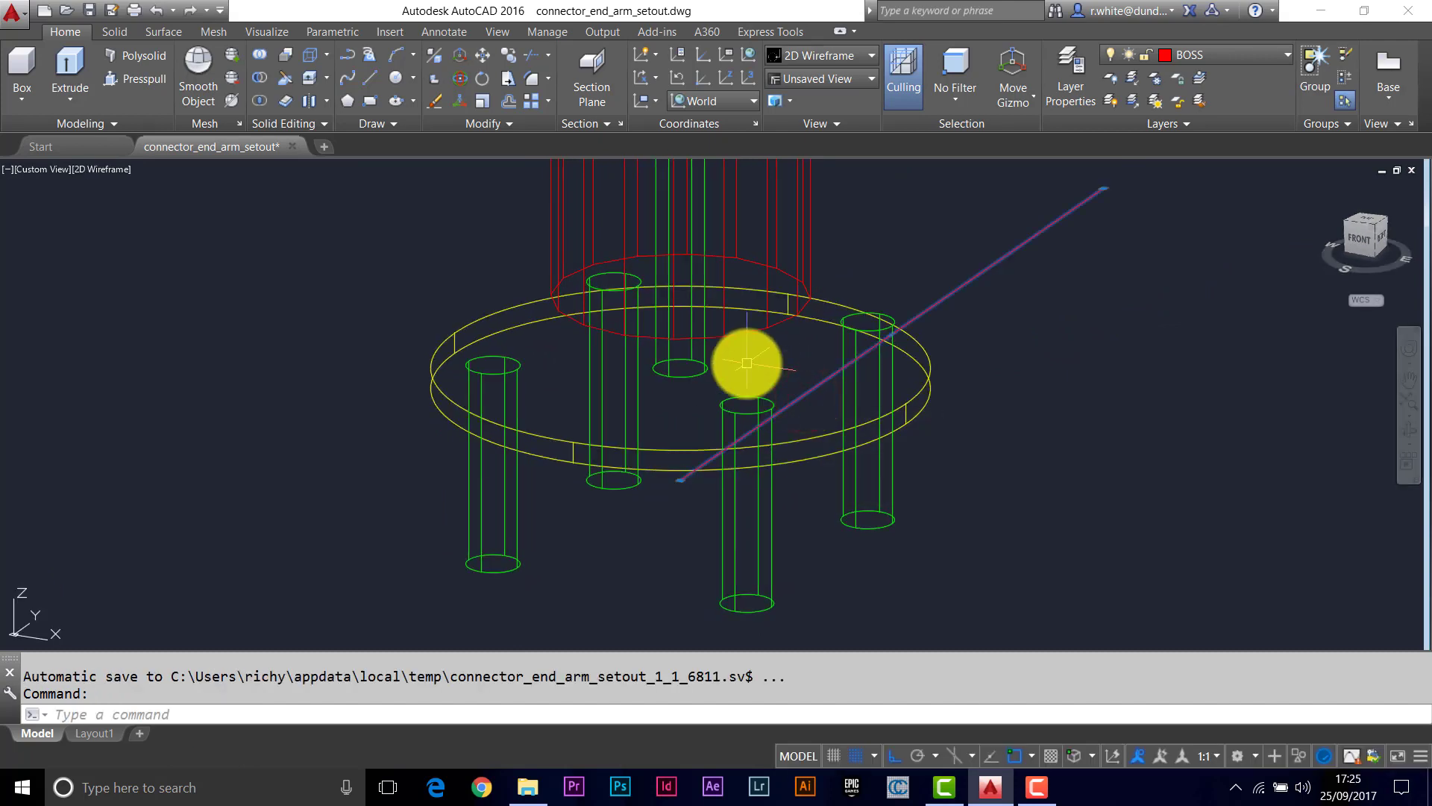
pyautogui.press('Delete')
pyautogui.scroll(-3, 737, 352)
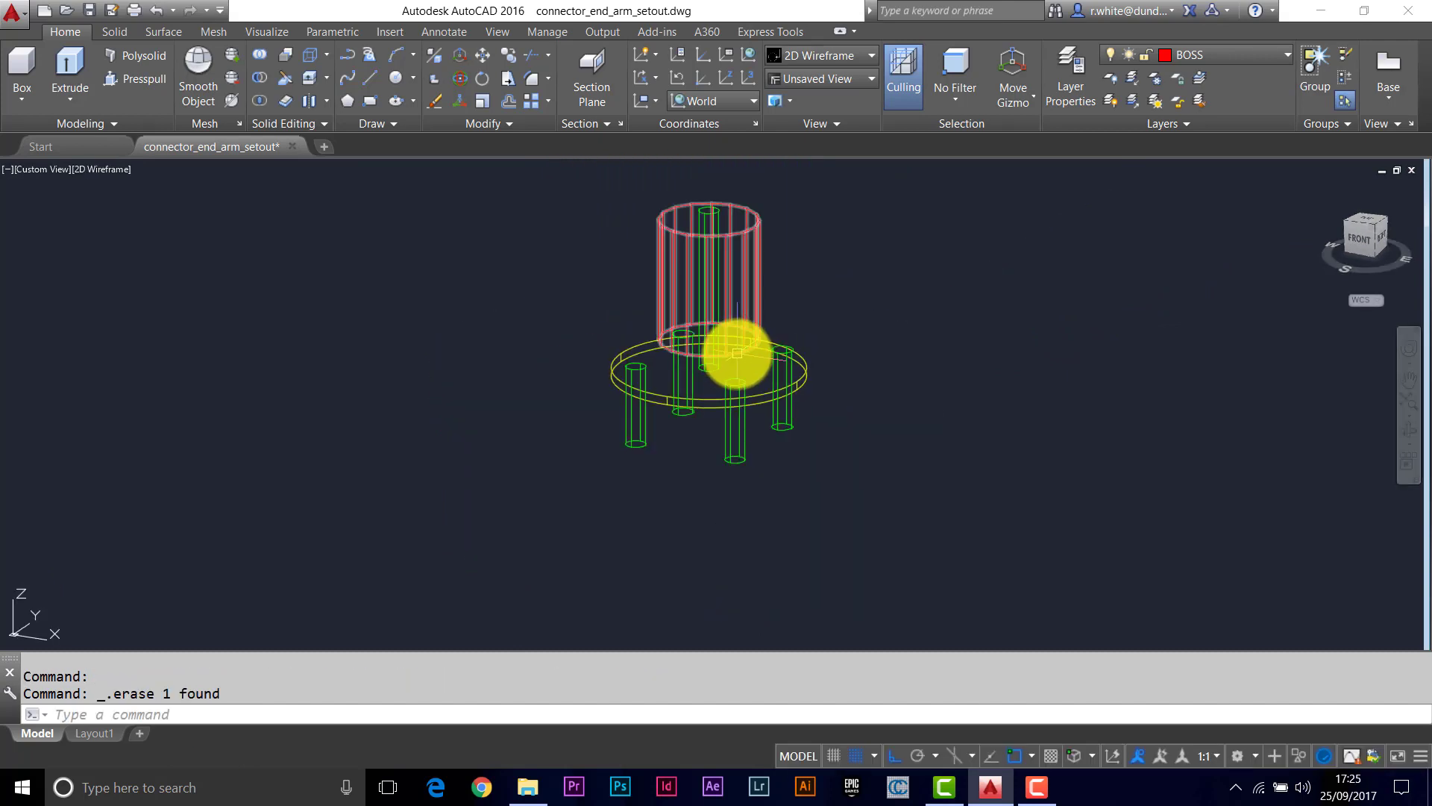
# Step: Switch the UCS to the Front orientation, and set it back to the Top orientation
pyautogui.scroll(3, 737, 352)
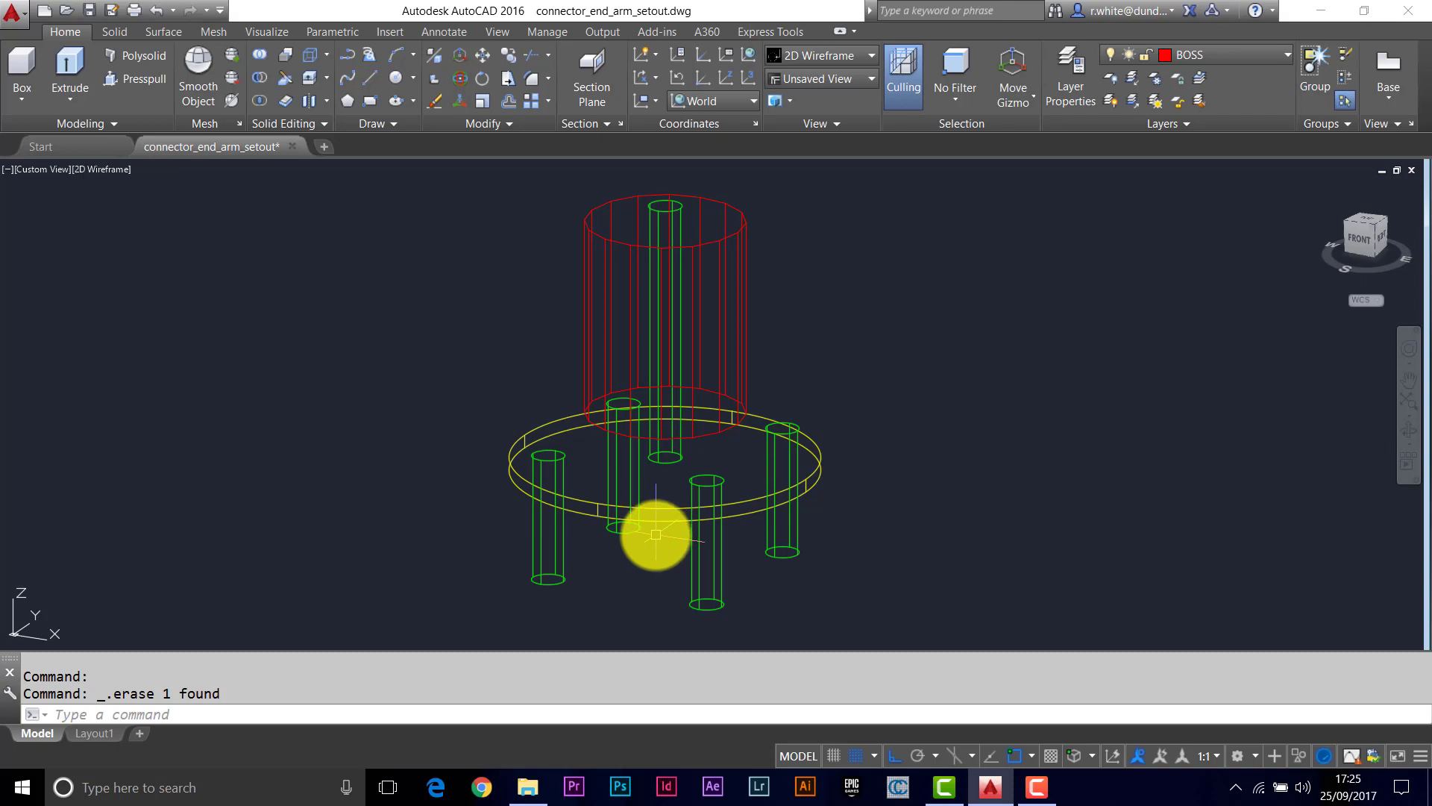
pyautogui.press('Escape')
pyautogui.press('Escape')
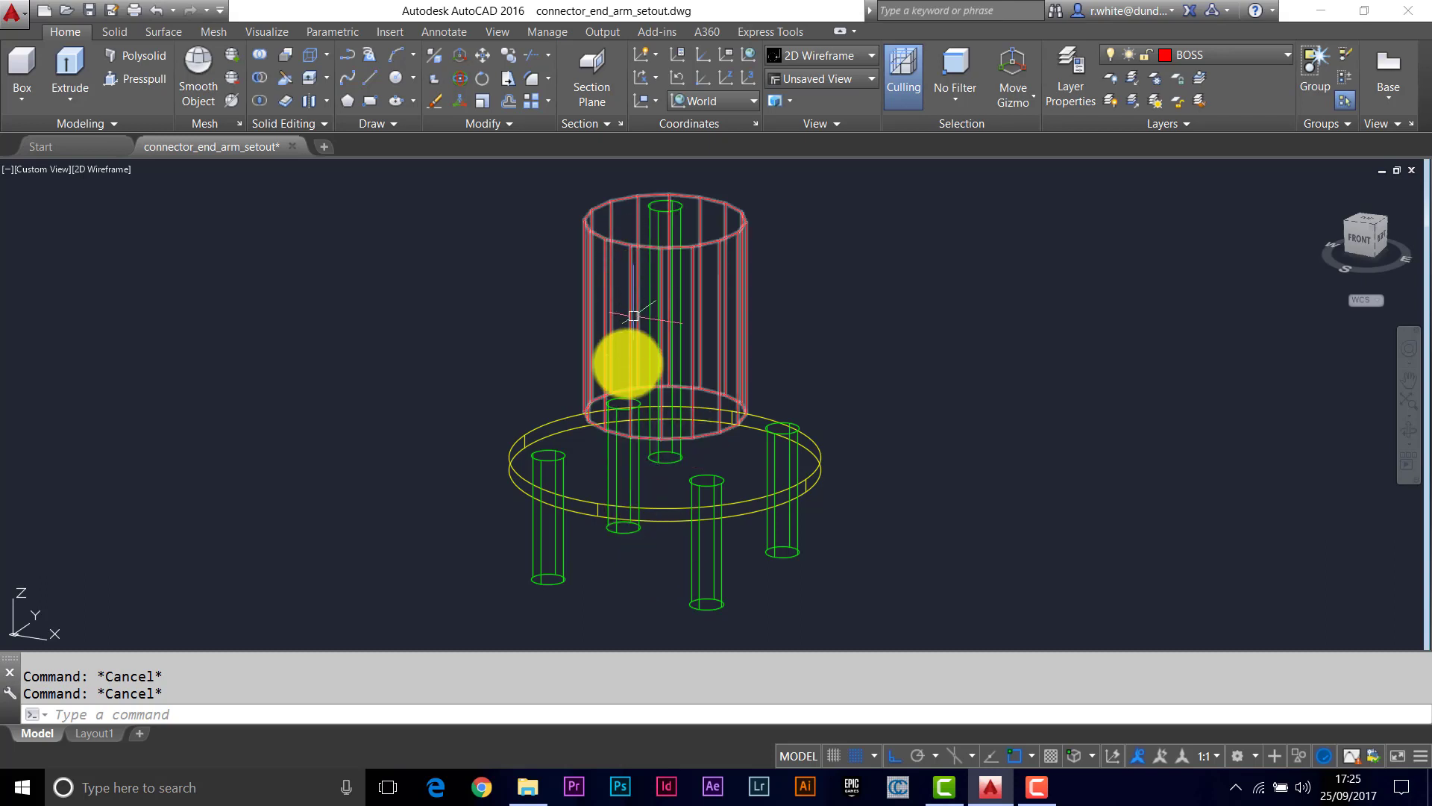
pyautogui.click(740, 101)
pyautogui.click(701, 237)
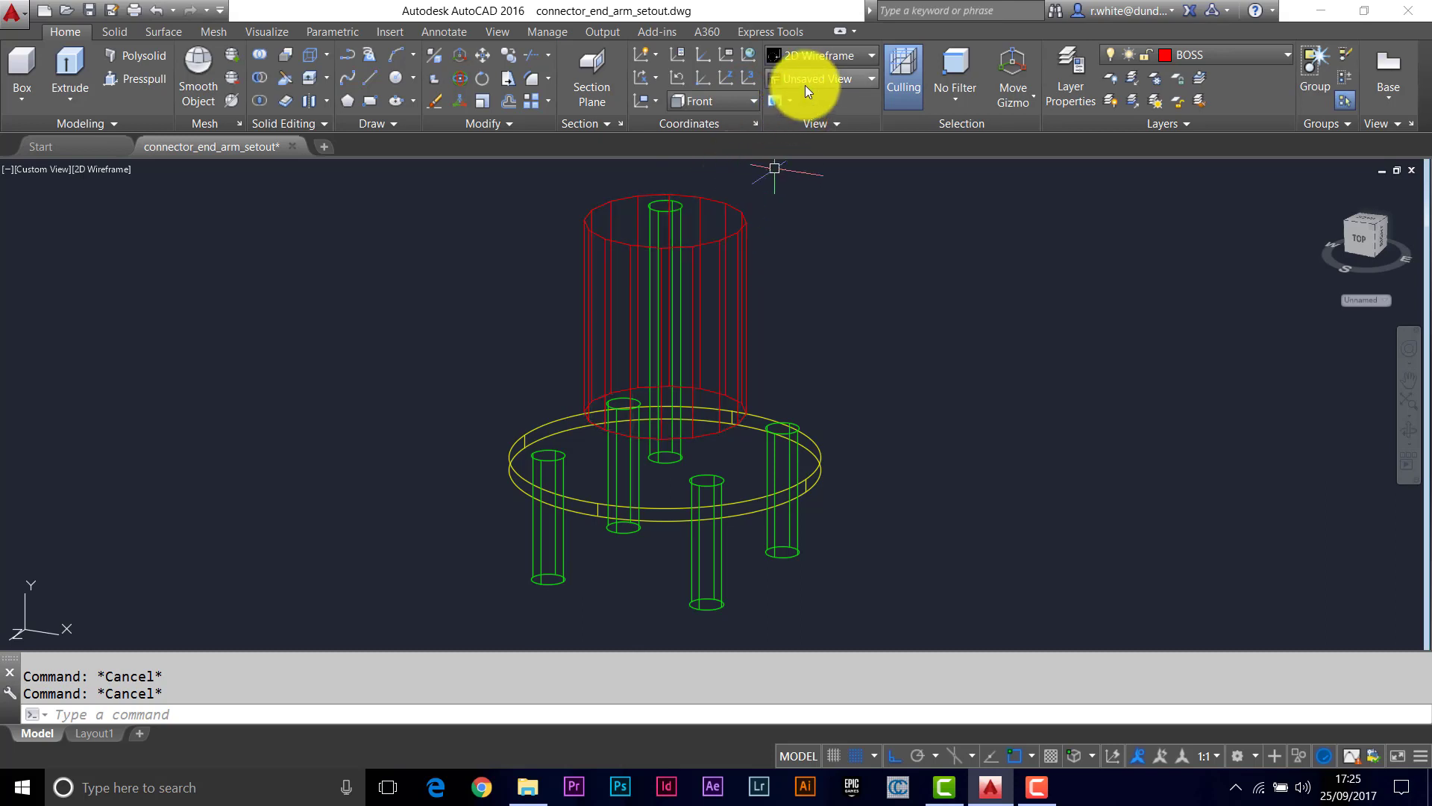
pyautogui.click(754, 98)
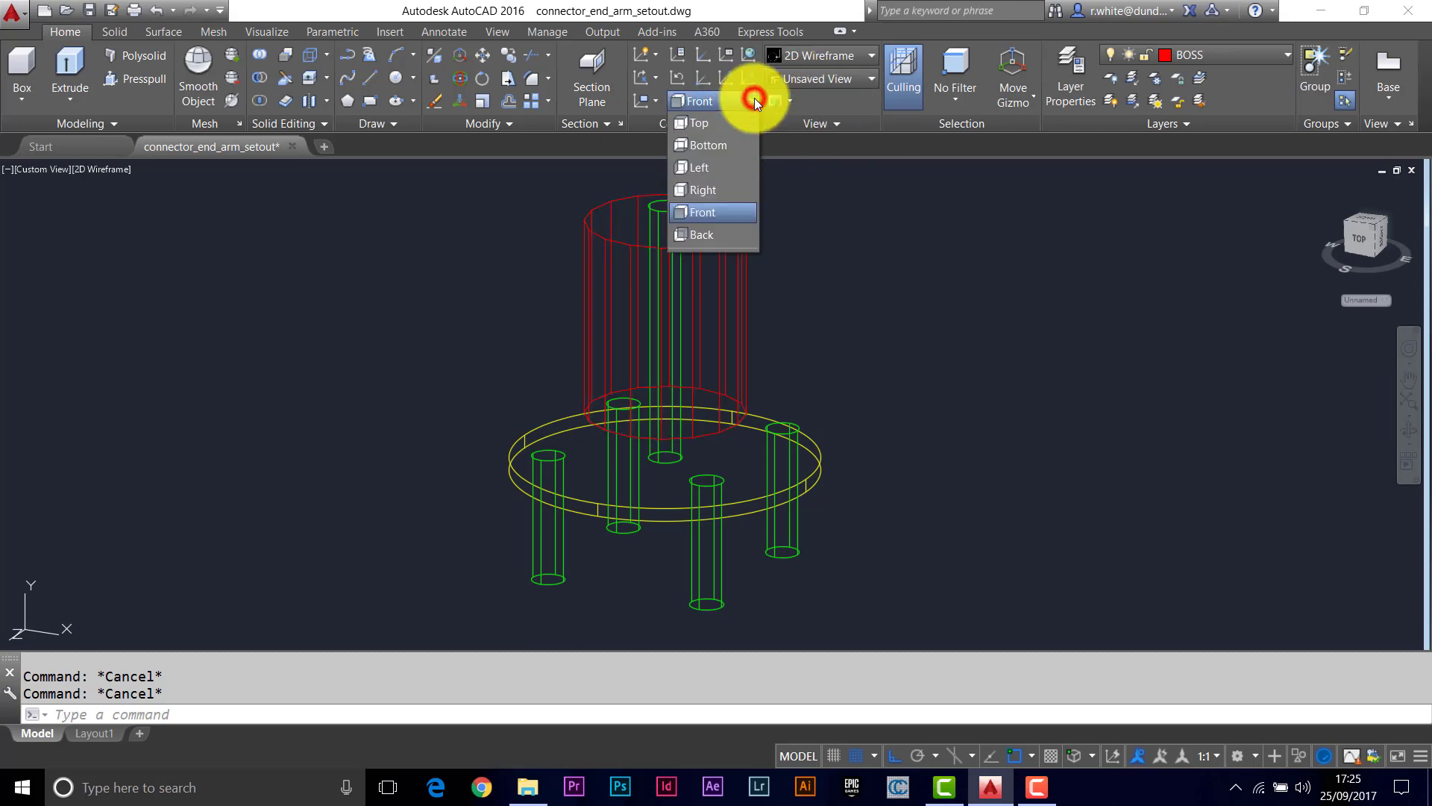
pyautogui.click(719, 123)
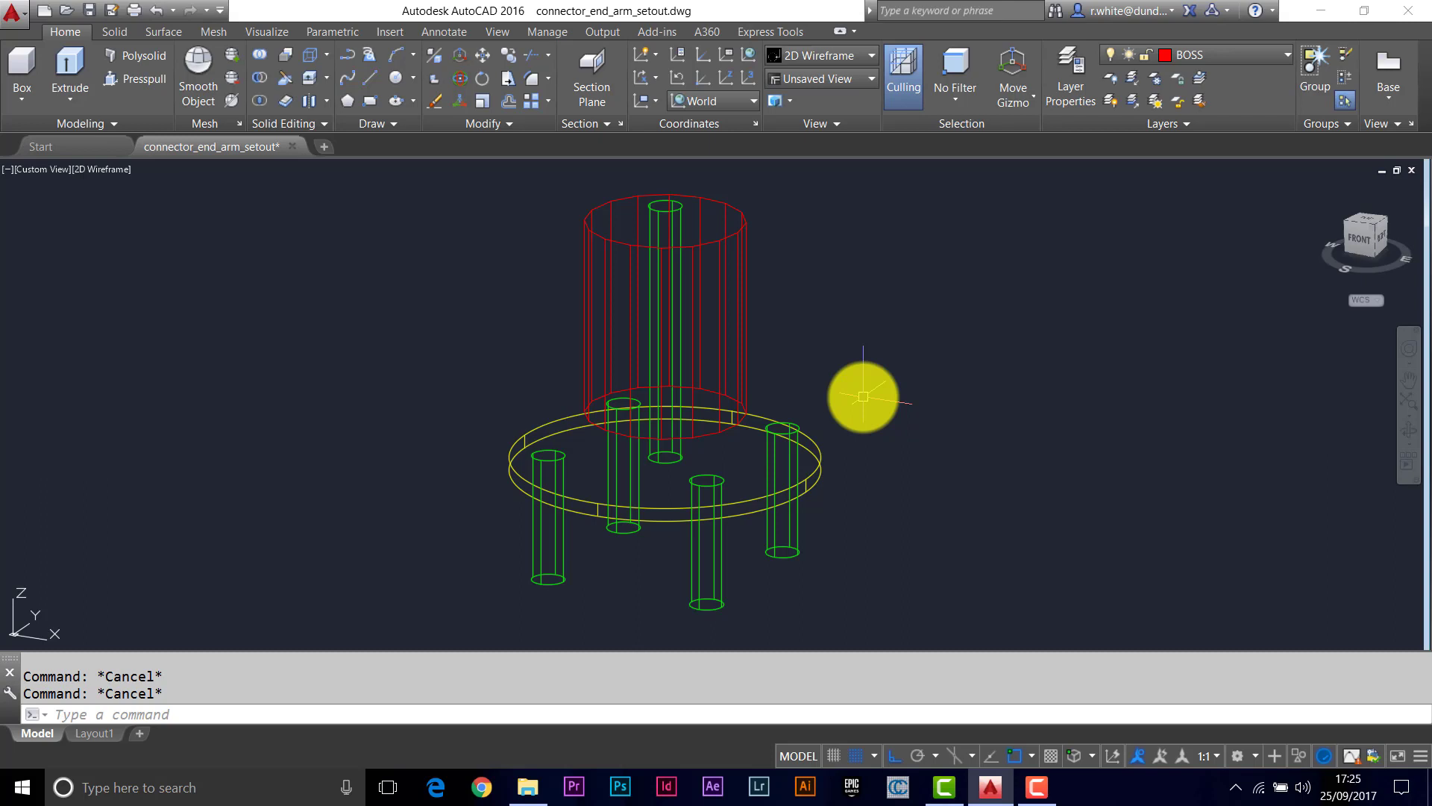
# Step: Display the connector model in the Shaded with edges visual style
pyautogui.click(97, 170)
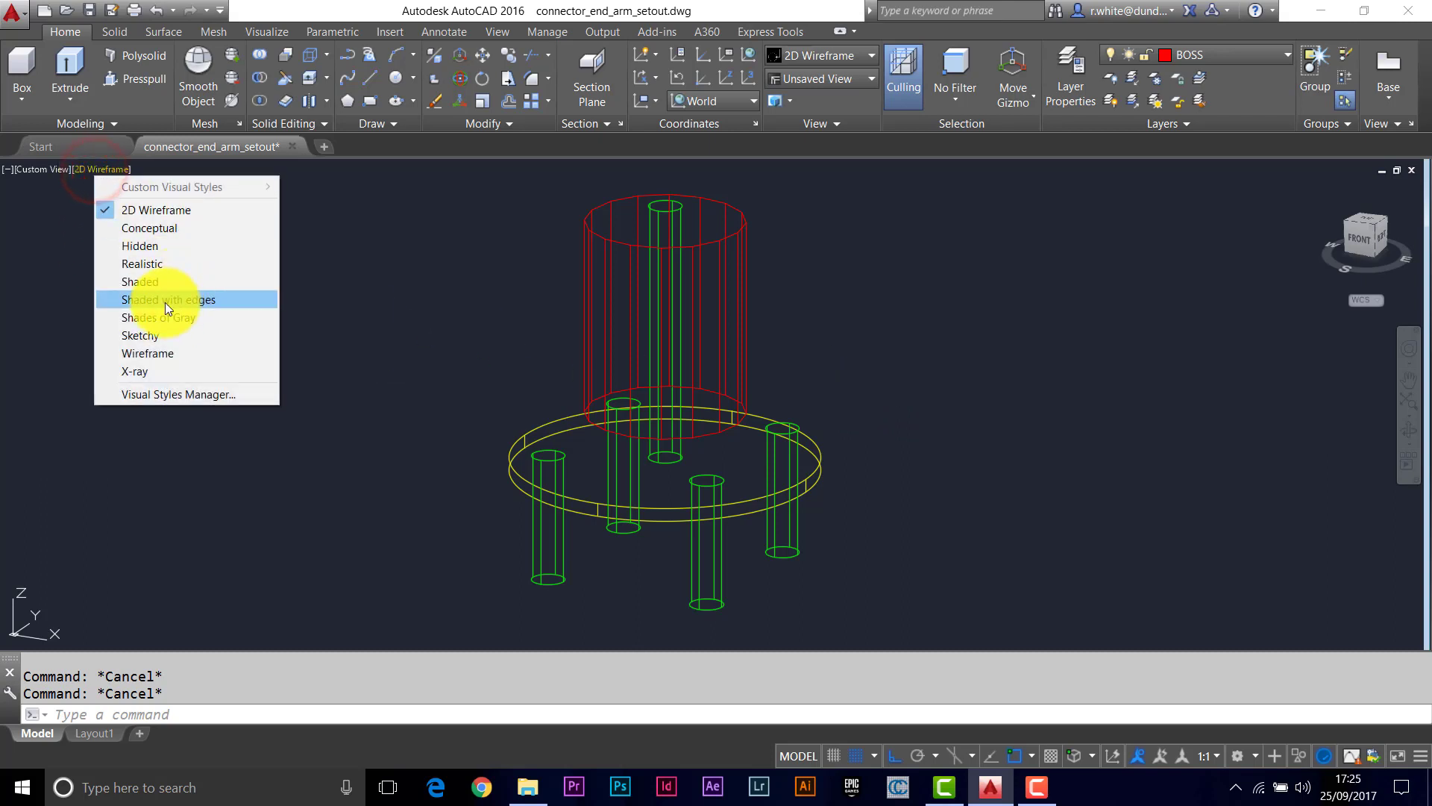
pyautogui.click(166, 301)
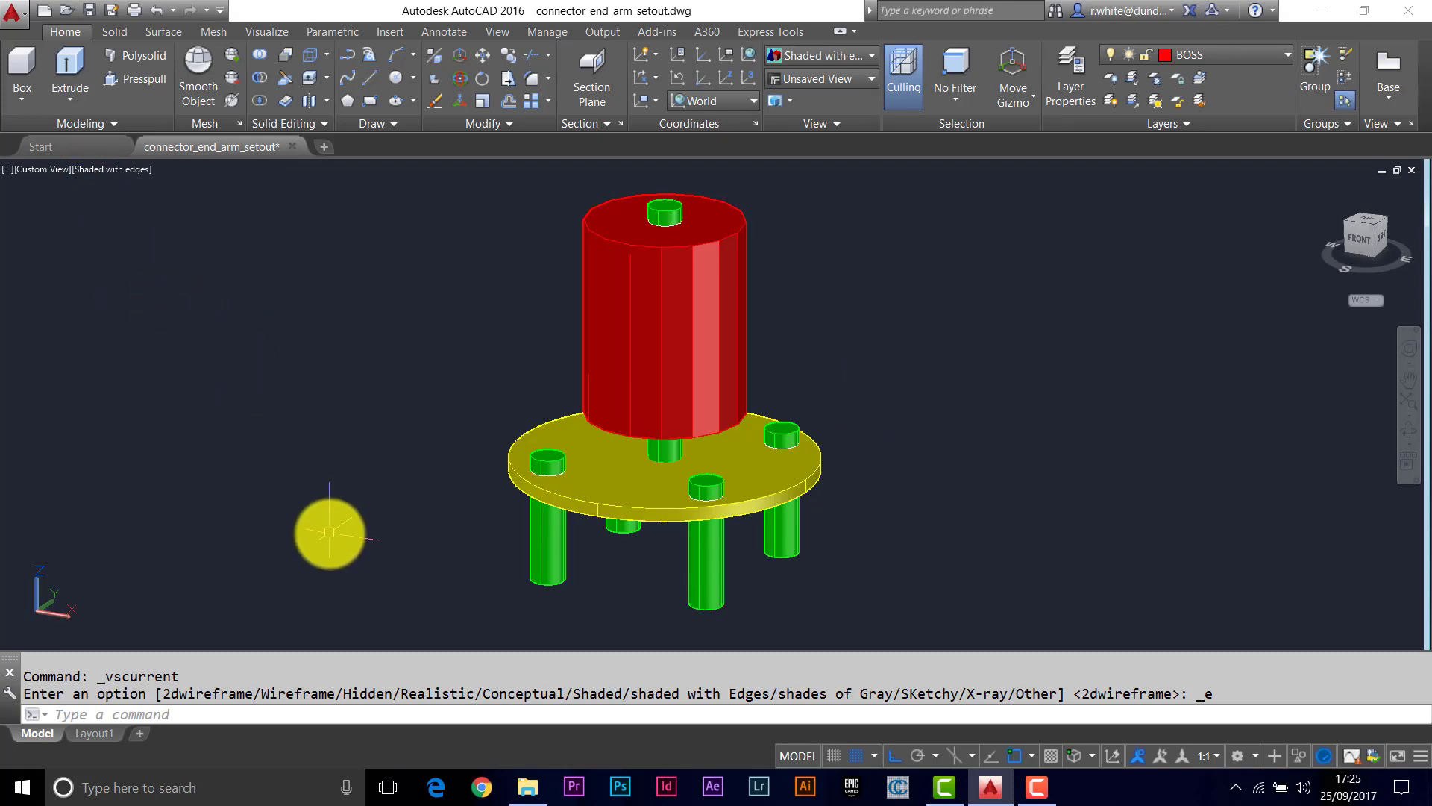